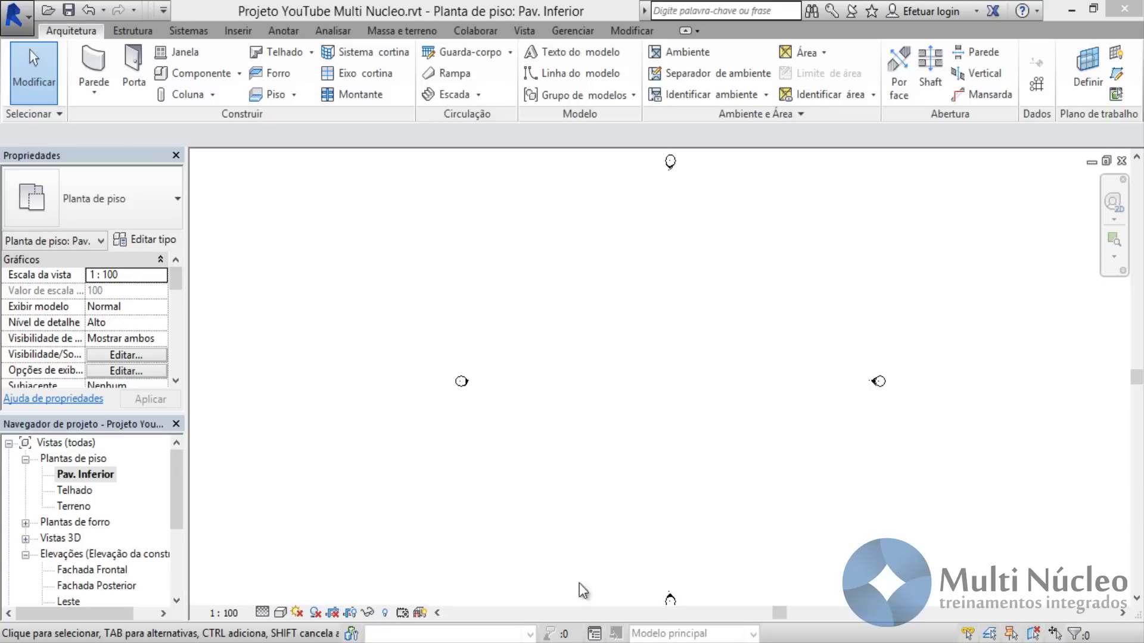
# Study the rooms, doors and title block of Planta Casa.jpg in Picture Manager, then return to Revit.
pyautogui.hotkey('alt', 'Tab')
pyautogui.scroll(-2, 362, 450)
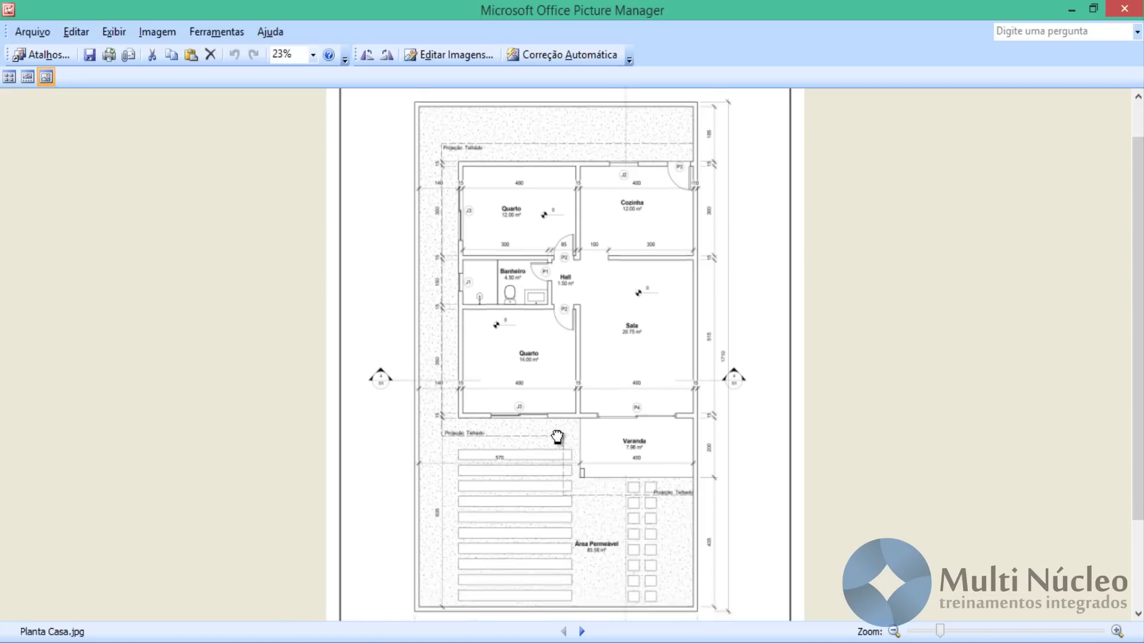
pyautogui.scroll(-3, 544, 341)
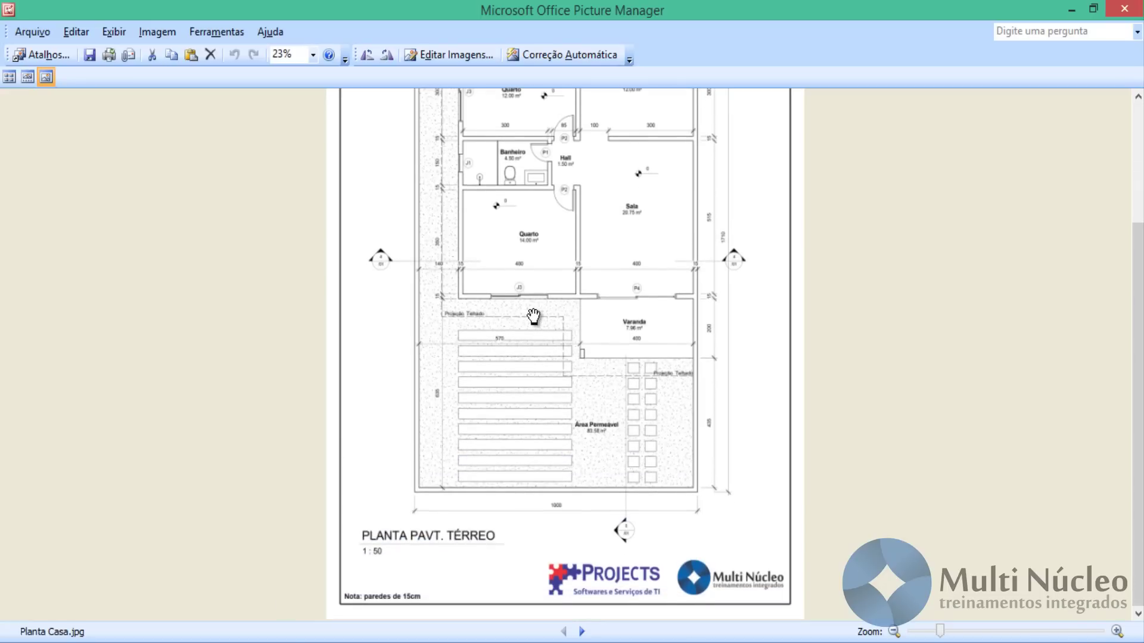
pyautogui.keyDown('ctrl'); pyautogui.scroll(1, 590, 444); pyautogui.keyUp('ctrl')
pyautogui.keyDown('ctrl'); pyautogui.scroll(1, 596, 388); pyautogui.keyUp('ctrl')
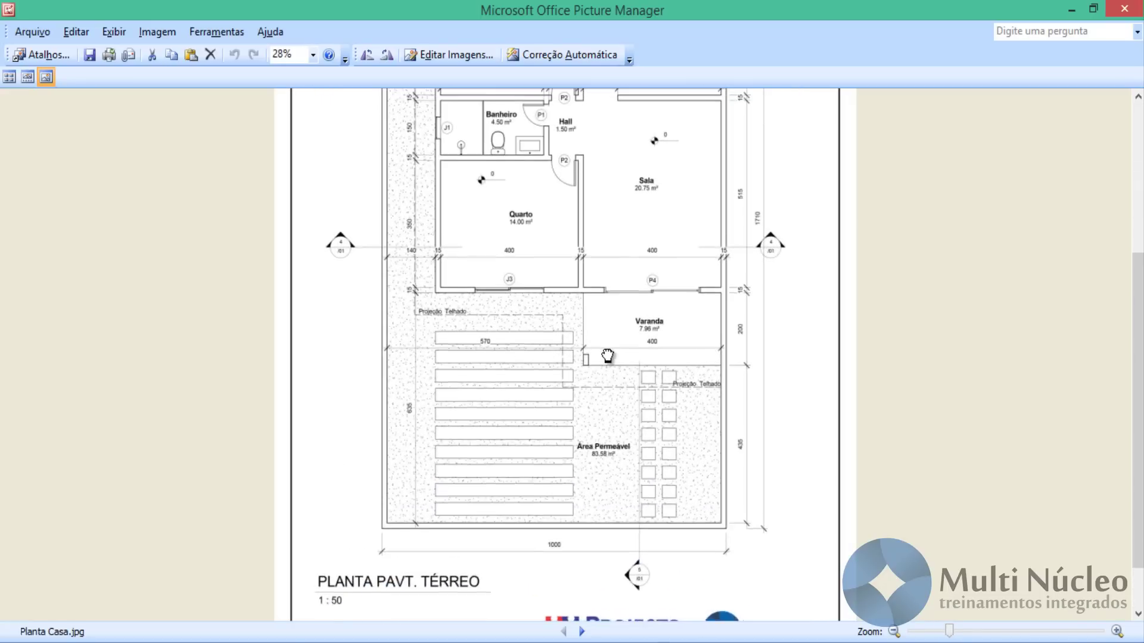
pyautogui.keyDown('ctrl'); pyautogui.scroll(1, 604, 405); pyautogui.keyUp('ctrl')
pyautogui.moveTo(604, 405); pyautogui.dragTo(605, 520)
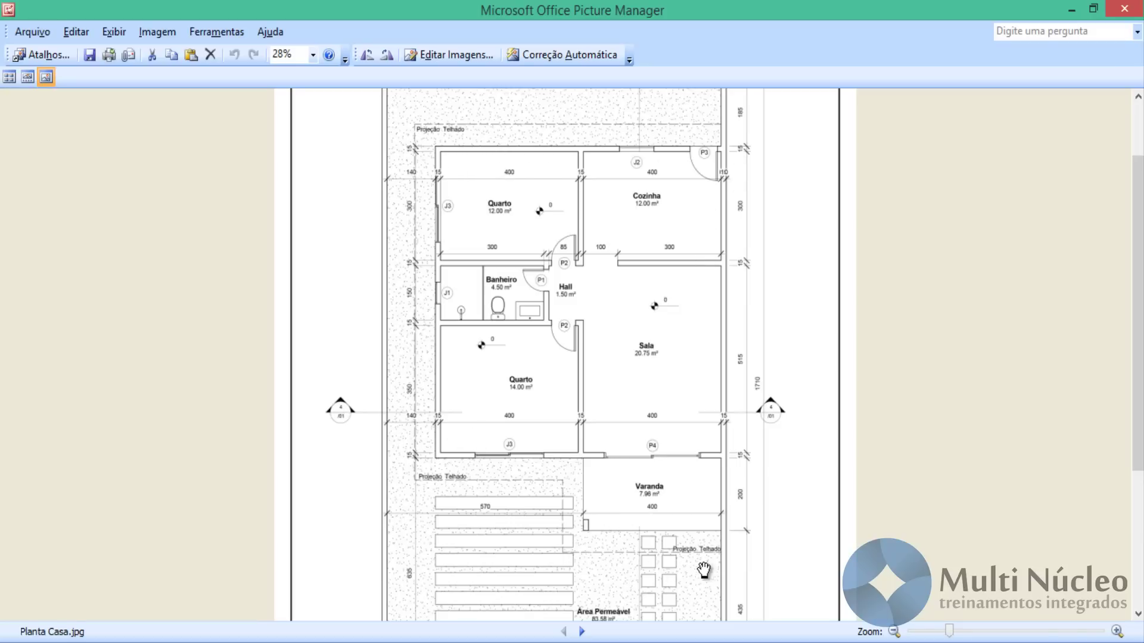
pyautogui.moveTo(700, 564); pyautogui.dragTo(736, 334)
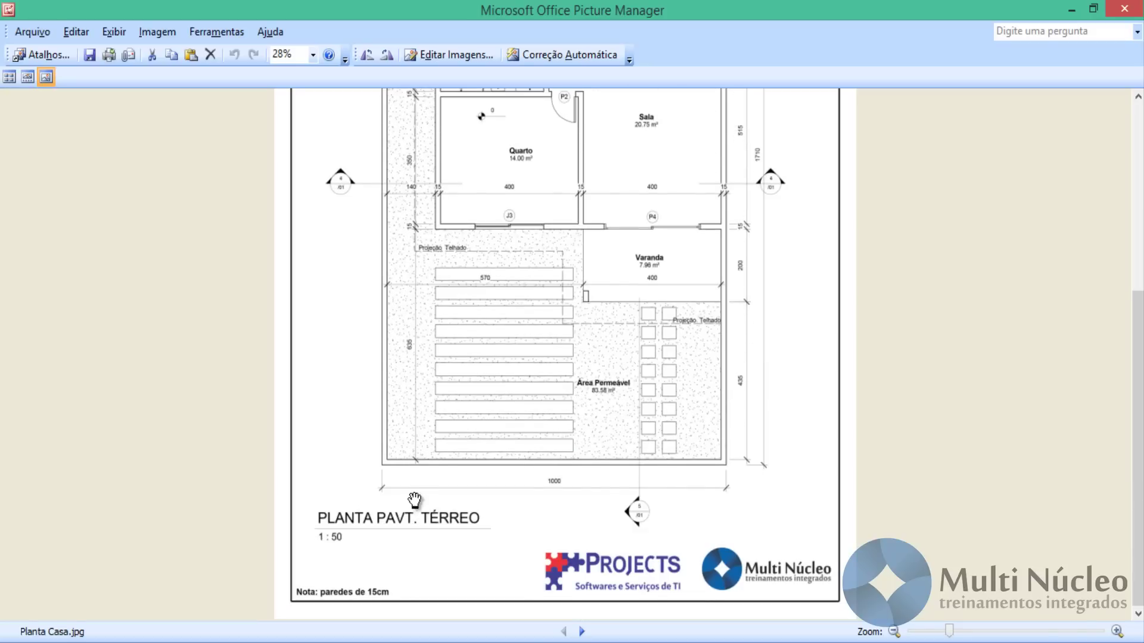
pyautogui.moveTo(813, 267); pyautogui.dragTo(808, 388)
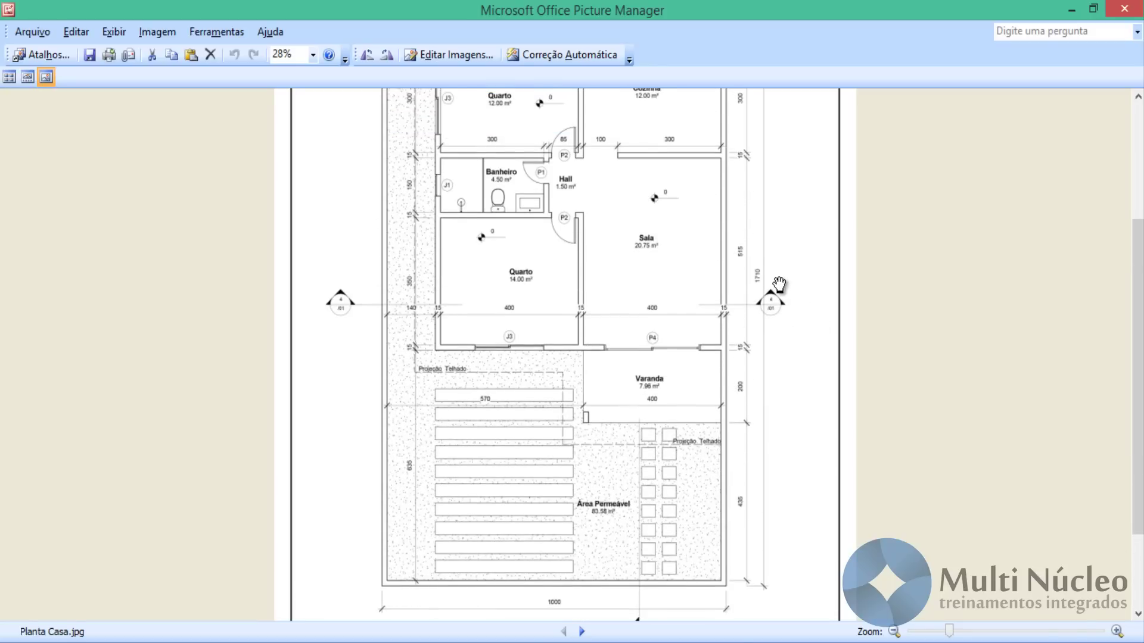
pyautogui.moveTo(810, 288); pyautogui.dragTo(794, 512)
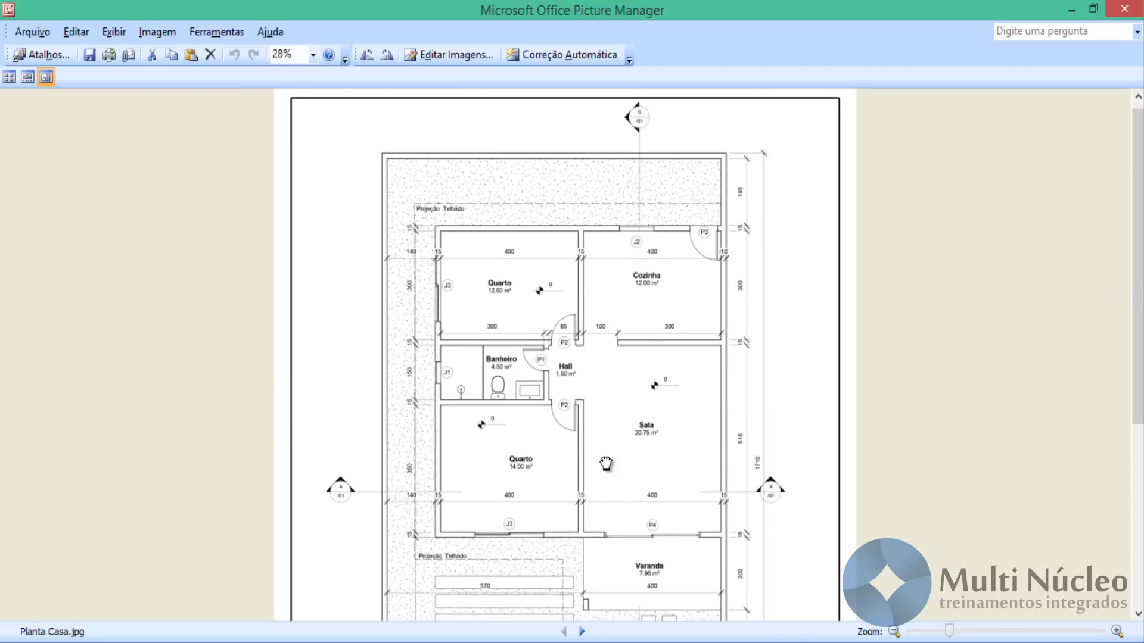
pyautogui.moveTo(608, 466)
pyautogui.mouseDown()
pyautogui.moveTo(615, 252)
pyautogui.moveTo(615, 289)
pyautogui.mouseUp()
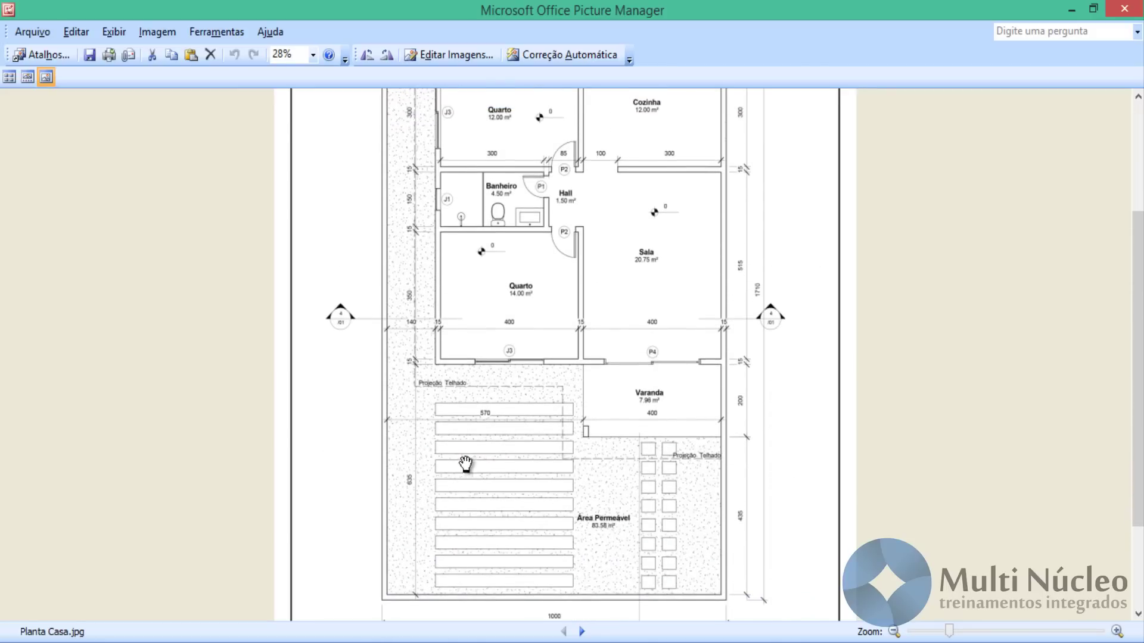
pyautogui.moveTo(465, 419); pyautogui.dragTo(458, 570)
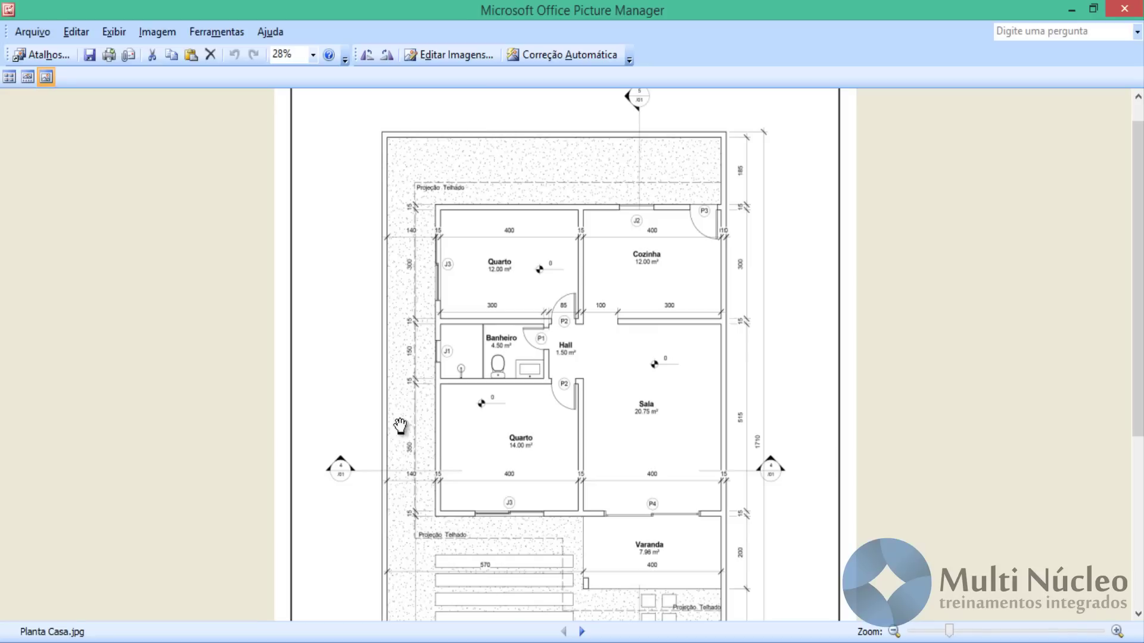
pyautogui.scroll(-3, 452, 417)
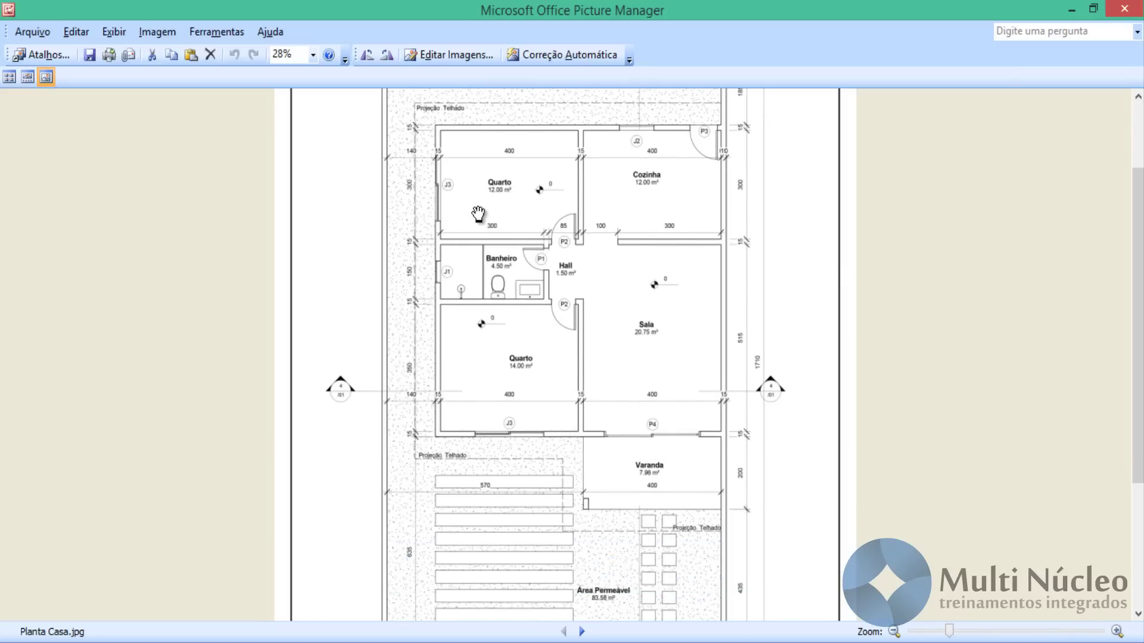
pyautogui.moveTo(633, 480); pyautogui.dragTo(666, 260)
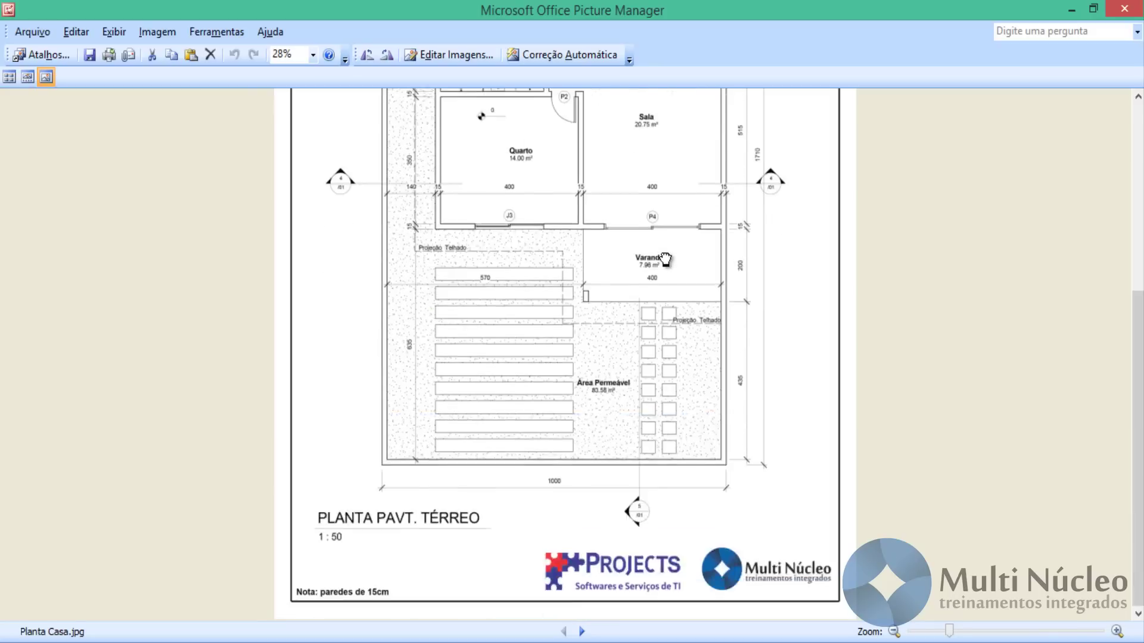
pyautogui.scroll(3, 668, 357)
pyautogui.scroll(-2, 667, 387)
pyautogui.scroll(-2, 664, 411)
pyautogui.scroll(3, 685, 355)
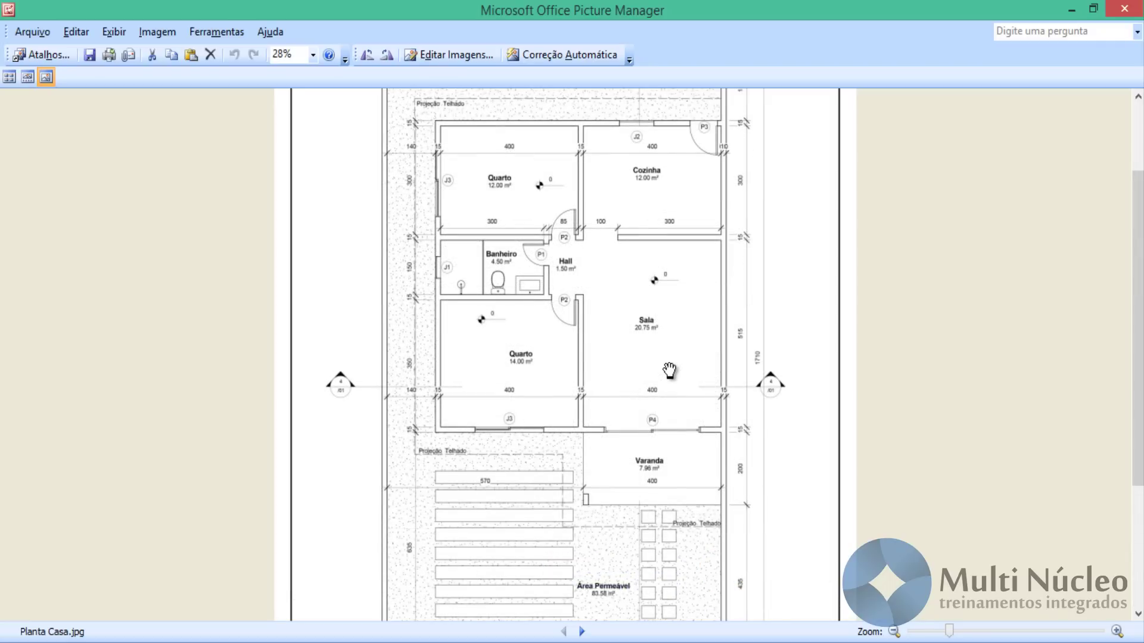
pyautogui.moveTo(680, 274); pyautogui.dragTo(674, 320)
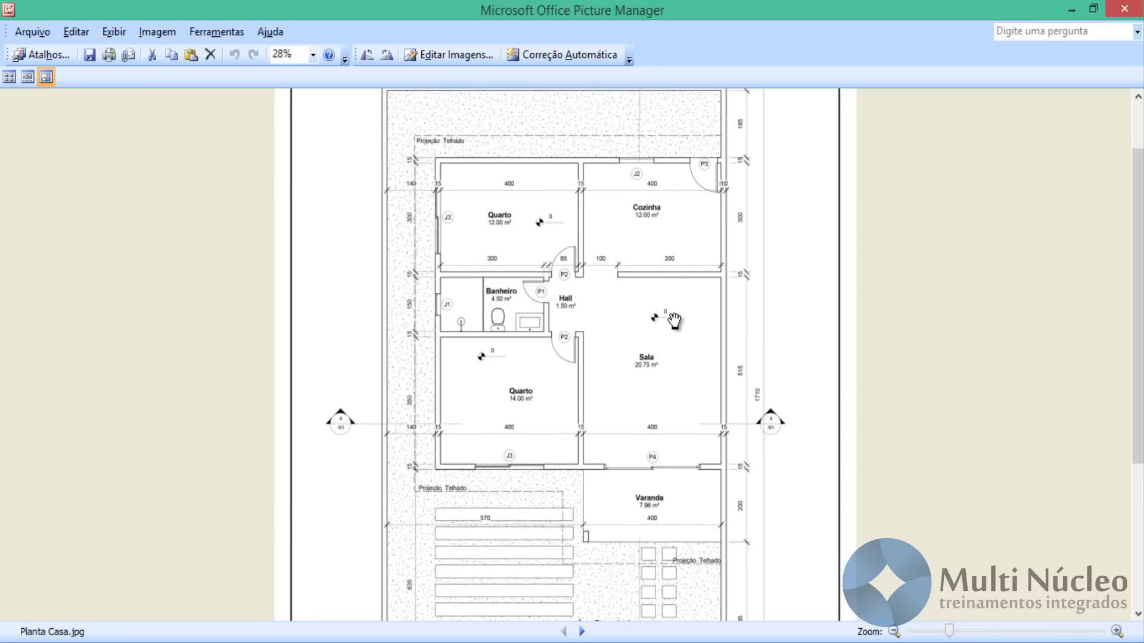
pyautogui.scroll(-1, 668, 333)
pyautogui.scroll(-1, 667, 338)
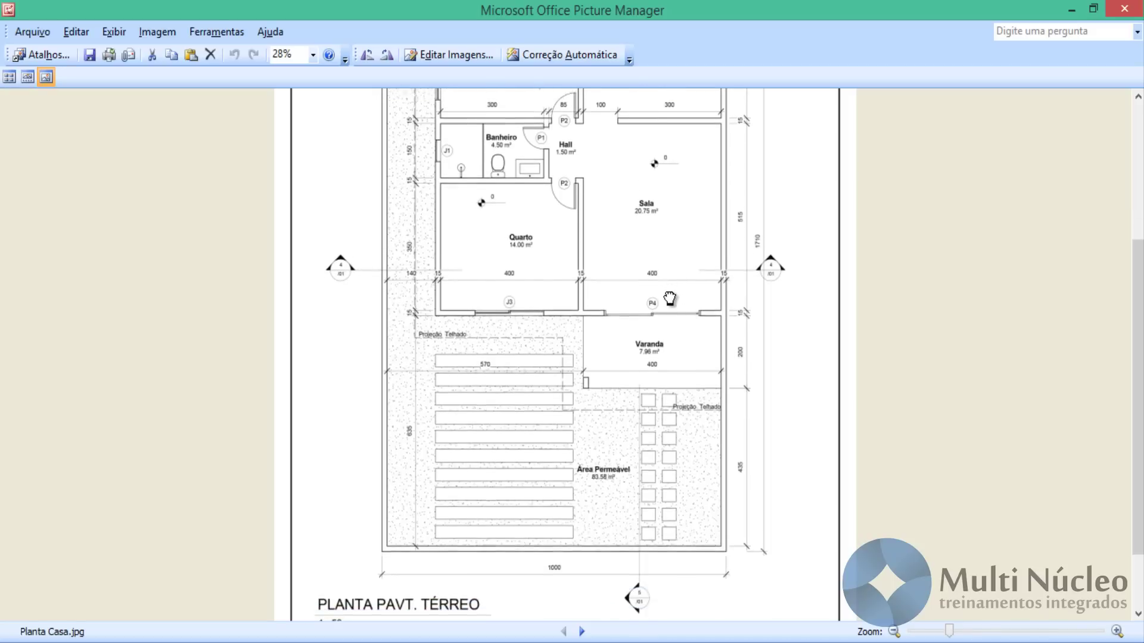
pyautogui.scroll(1, 667, 341)
pyautogui.scroll(1, 671, 303)
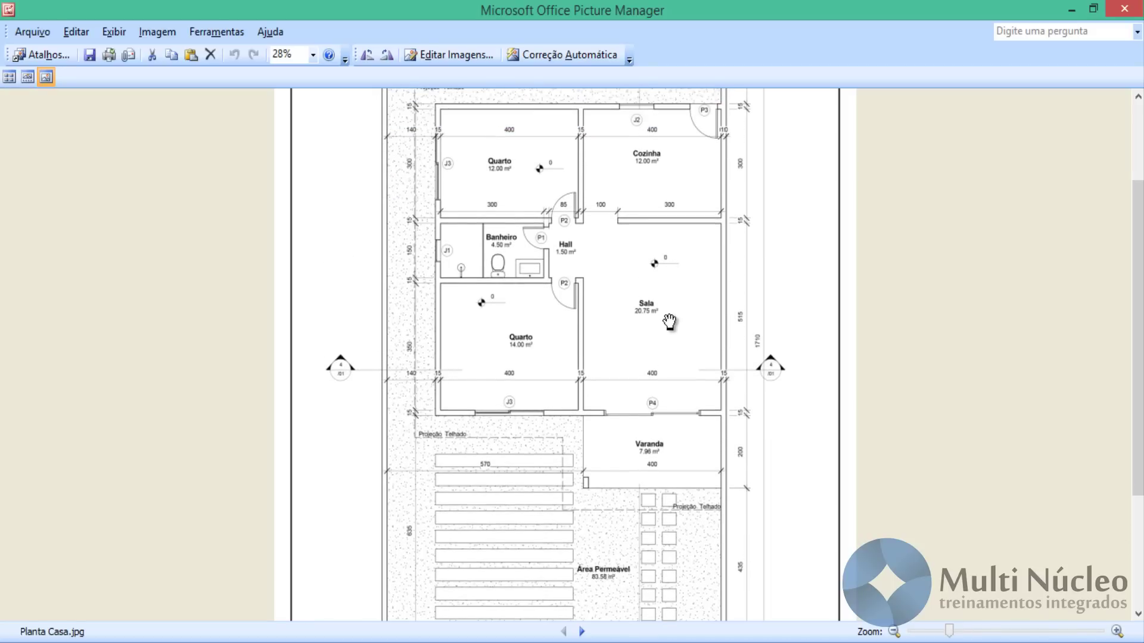
pyautogui.hotkey('alt', 'Tab')
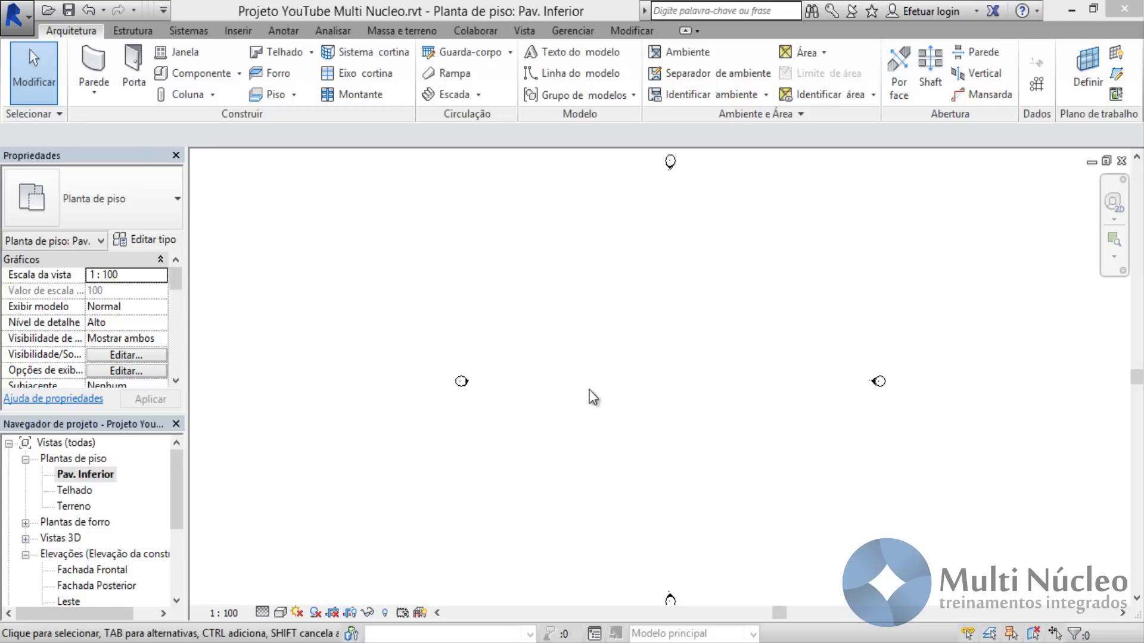
# Browse the Gerenciar, Arquitetura, Estrutura and Inserir ribbon tabs, finishing on Gerenciar.
pyautogui.click(573, 34)
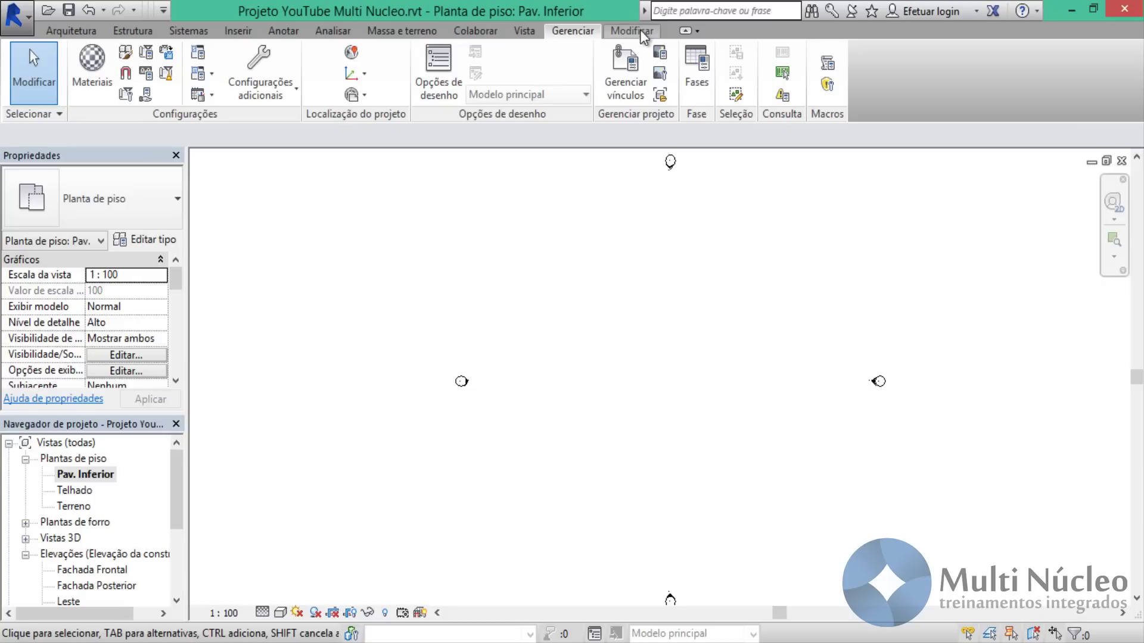
pyautogui.click(78, 36)
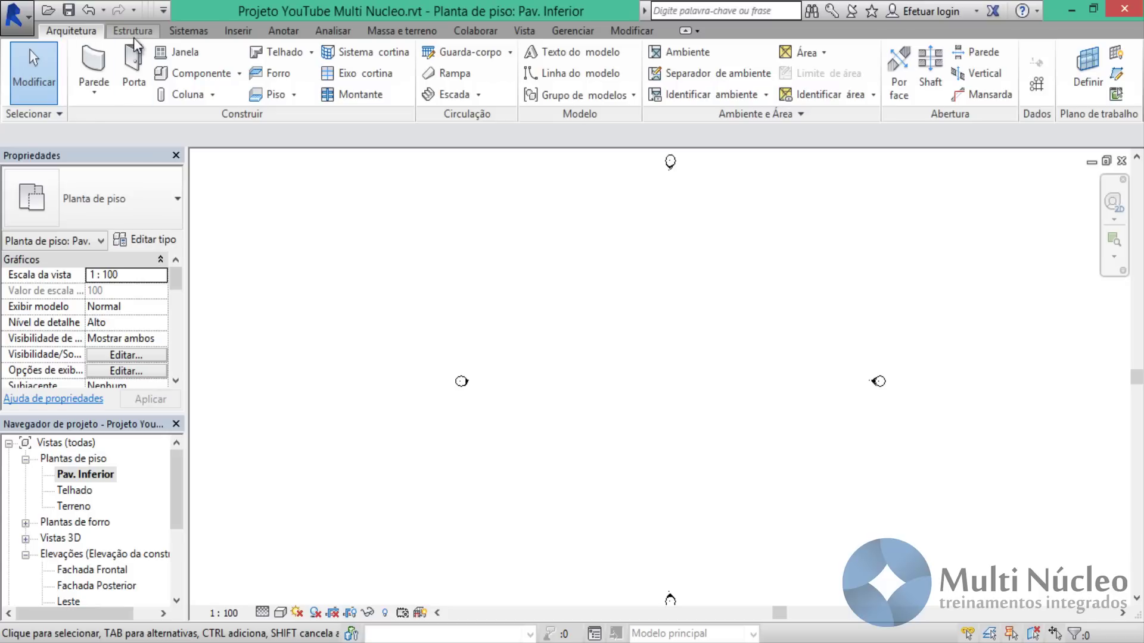
pyautogui.click(134, 34)
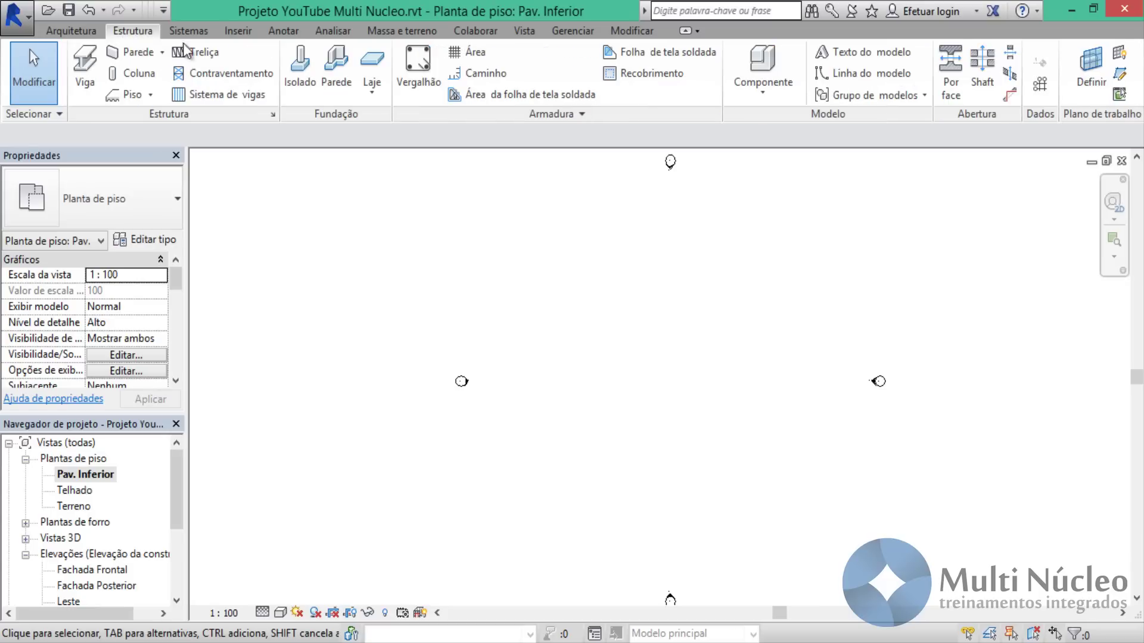
pyautogui.click(238, 31)
pyautogui.scroll(-1, 536, 53)
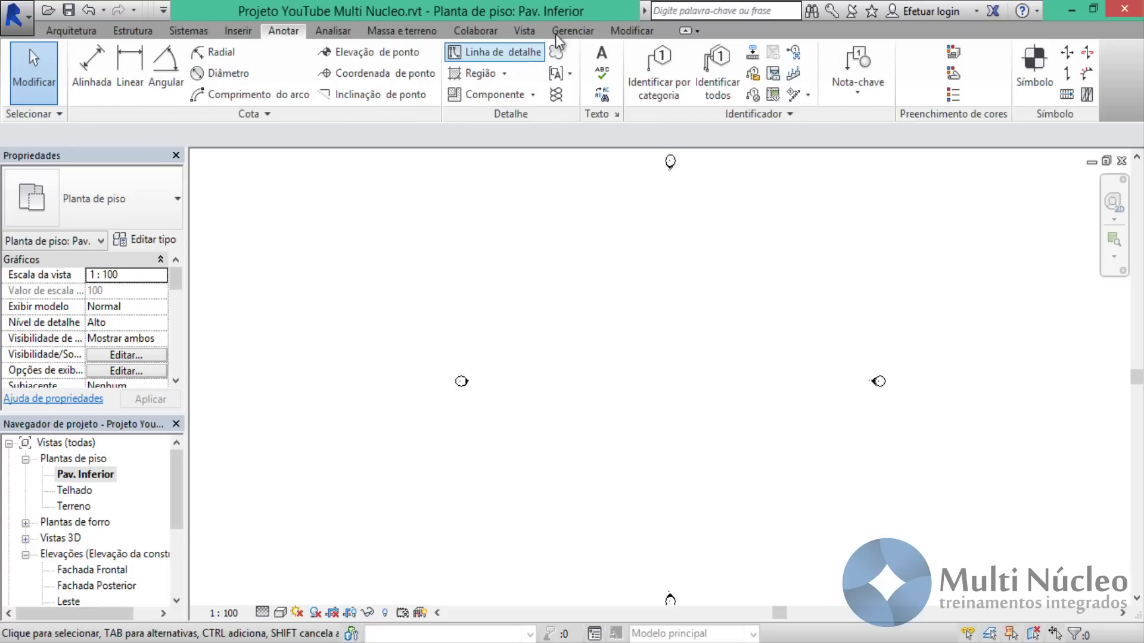
pyautogui.click(566, 35)
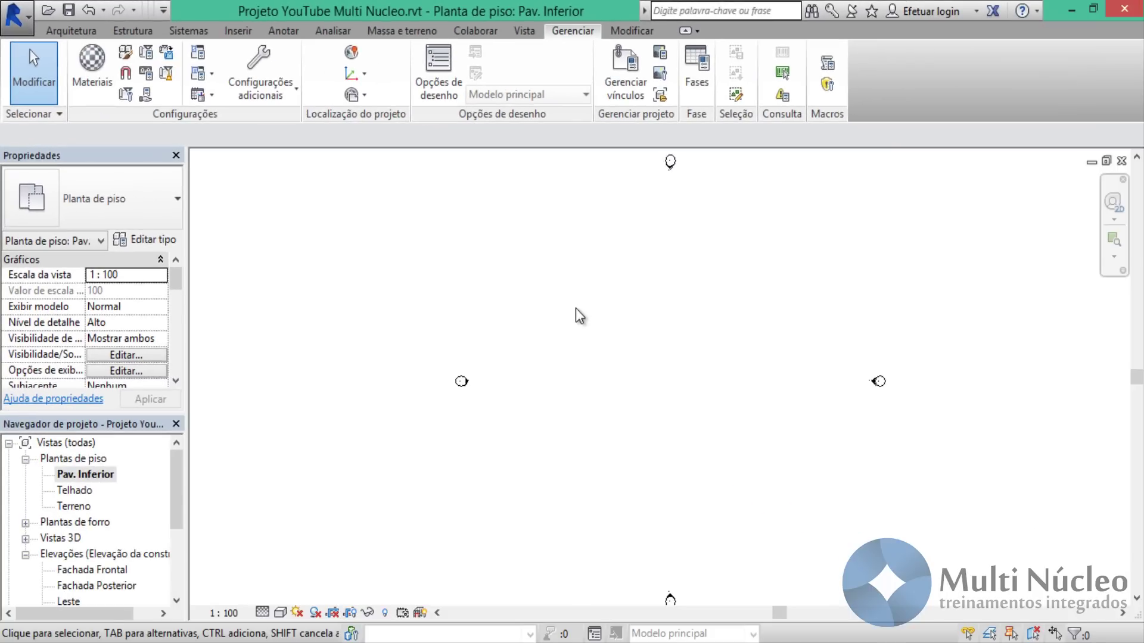
# Open Unidades de projeto with UN and bring up the Linear length format settings.
pyautogui.press('u')
pyautogui.press('n')
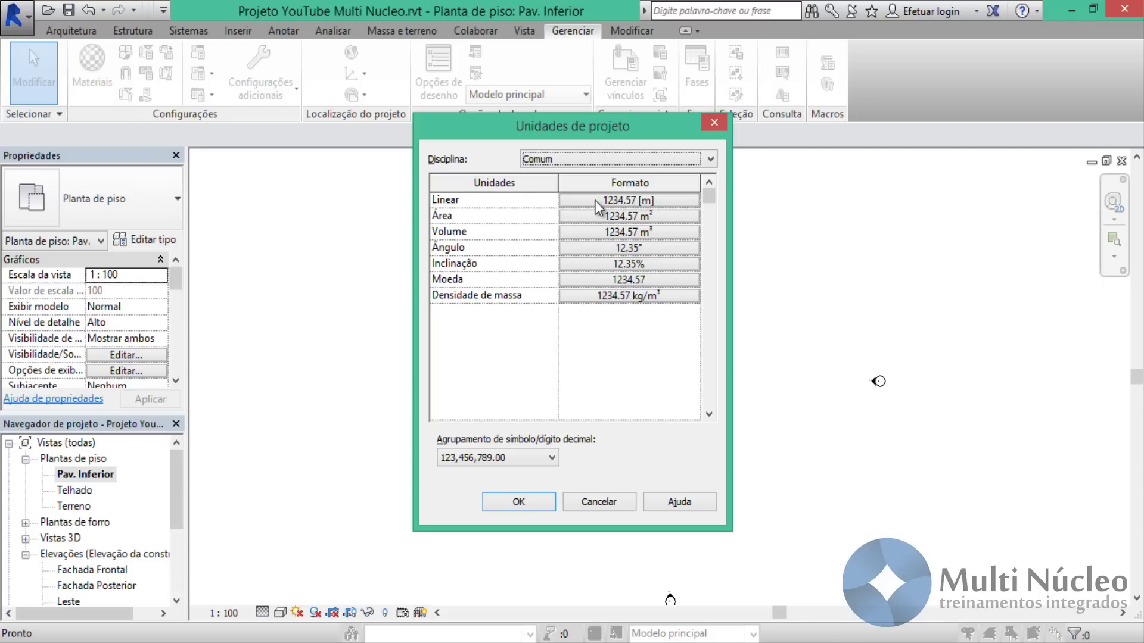
pyautogui.click(642, 200)
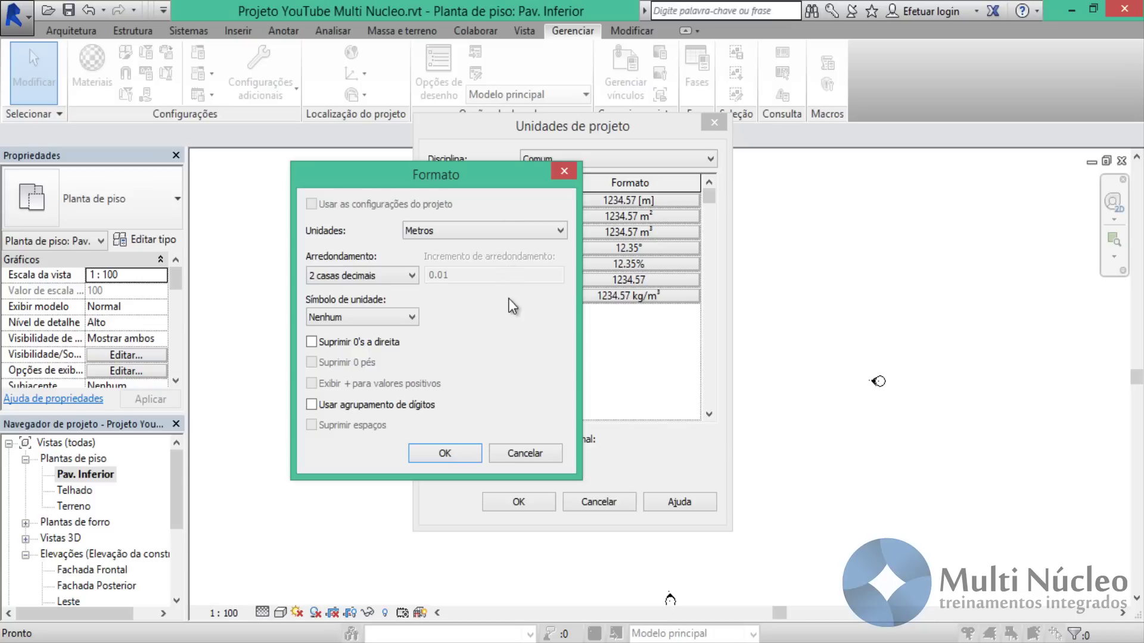
# Confirm the length format as Metros, 2 casas decimais and no unit symbol.
pyautogui.click(530, 229)
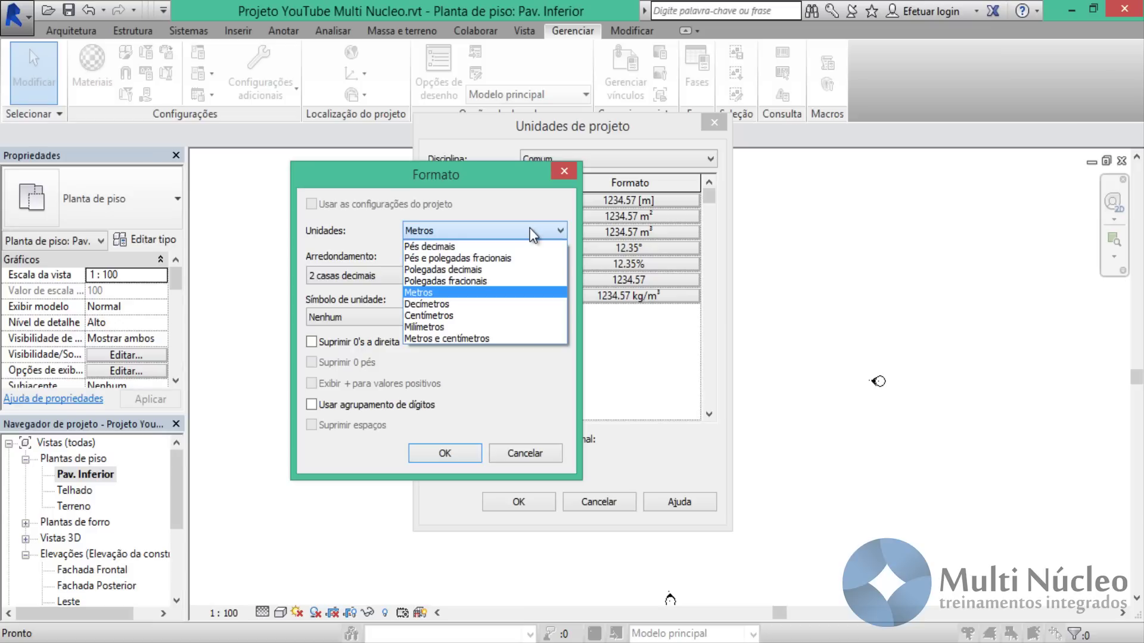
pyautogui.click(419, 293)
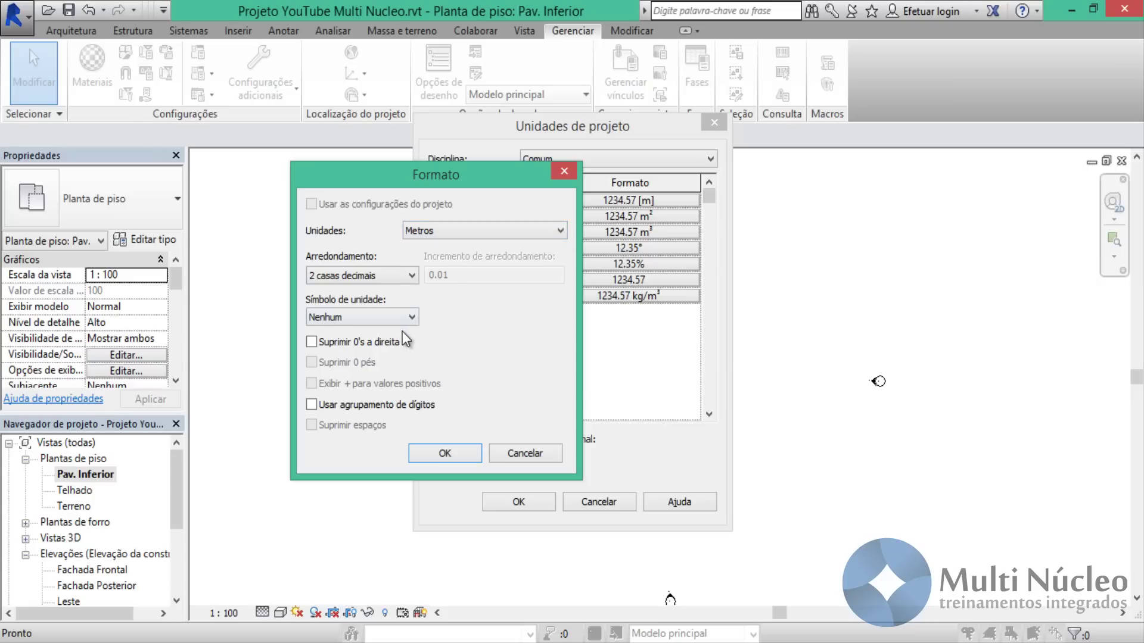
pyautogui.click(398, 278)
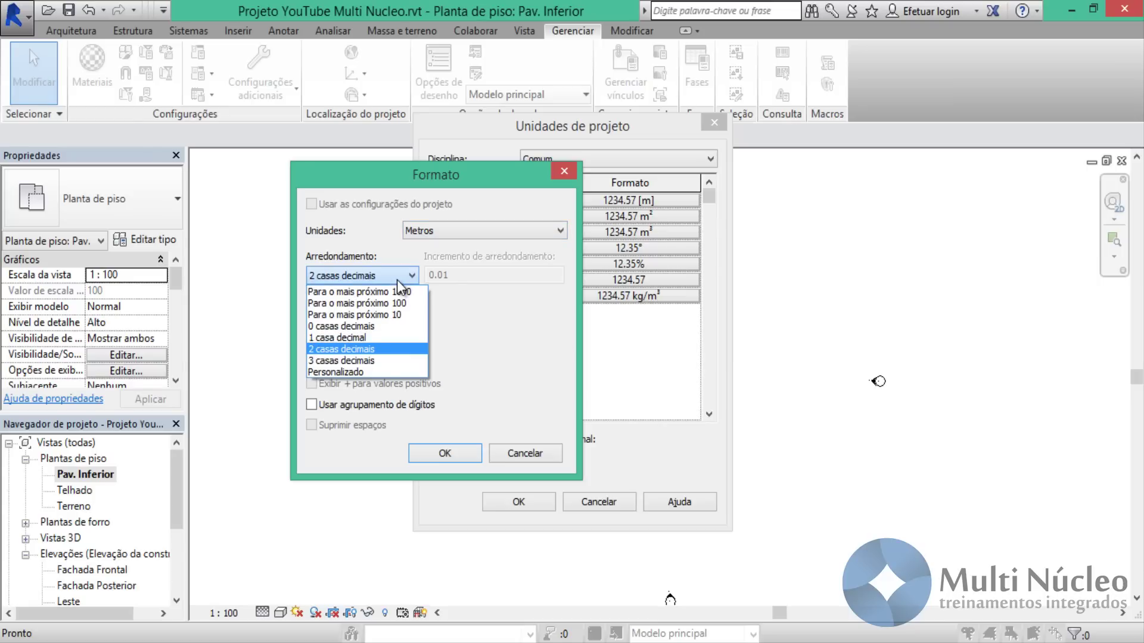
pyautogui.click(397, 280)
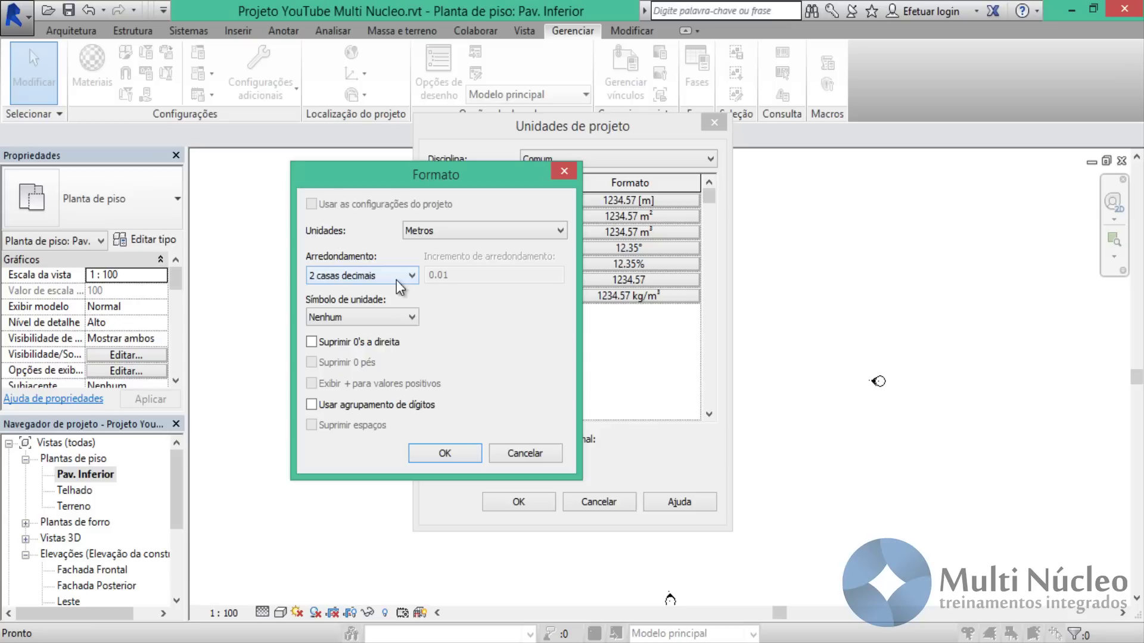
pyautogui.click(405, 319)
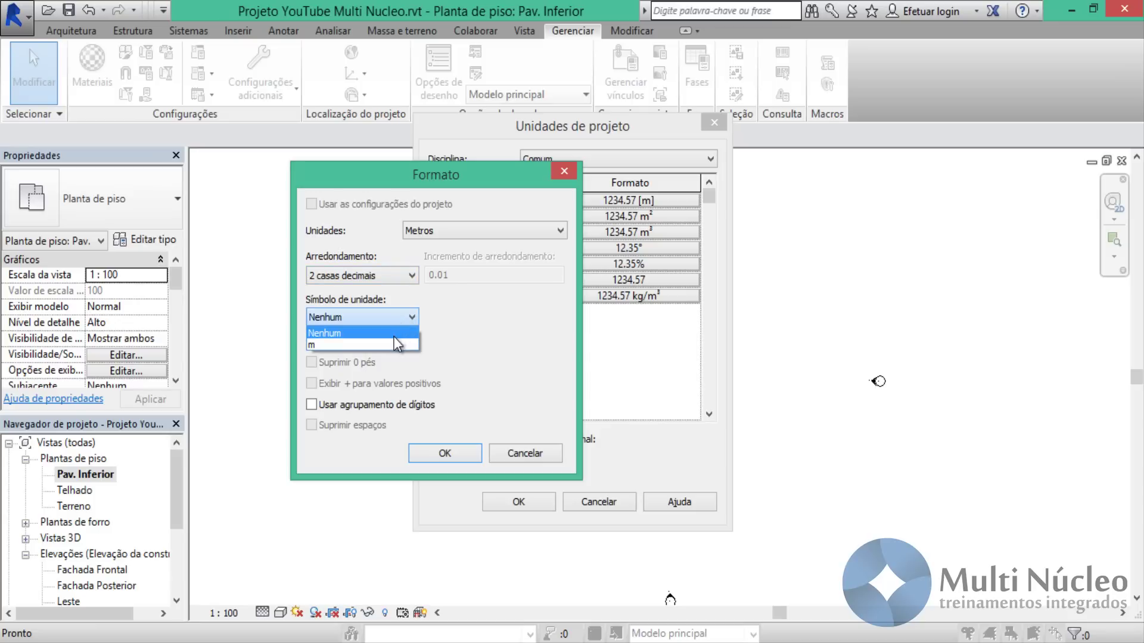
pyautogui.click(420, 316)
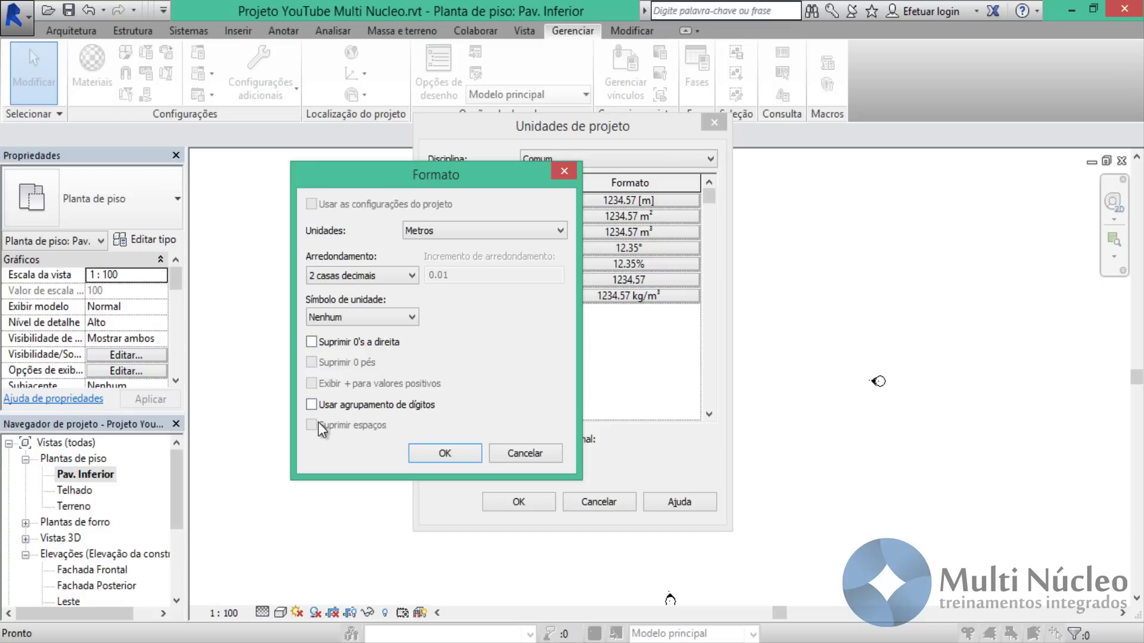
pyautogui.click(429, 451)
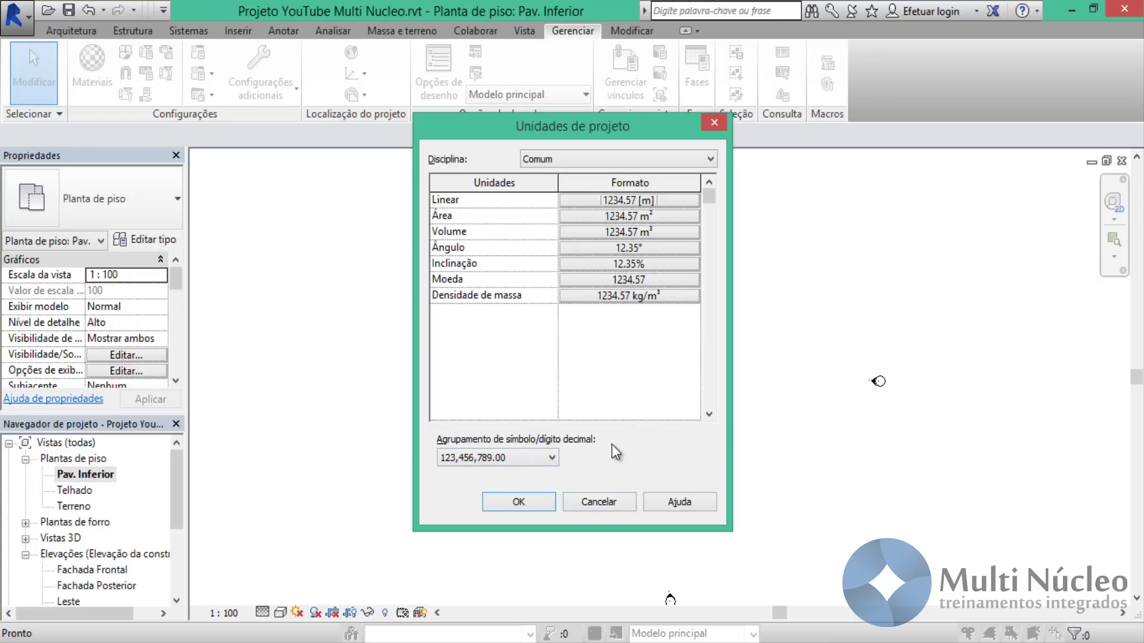
# Set digit grouping to 123.456.789,00 and apply the project units.
pyautogui.press('Tab')
pyautogui.click(553, 457)
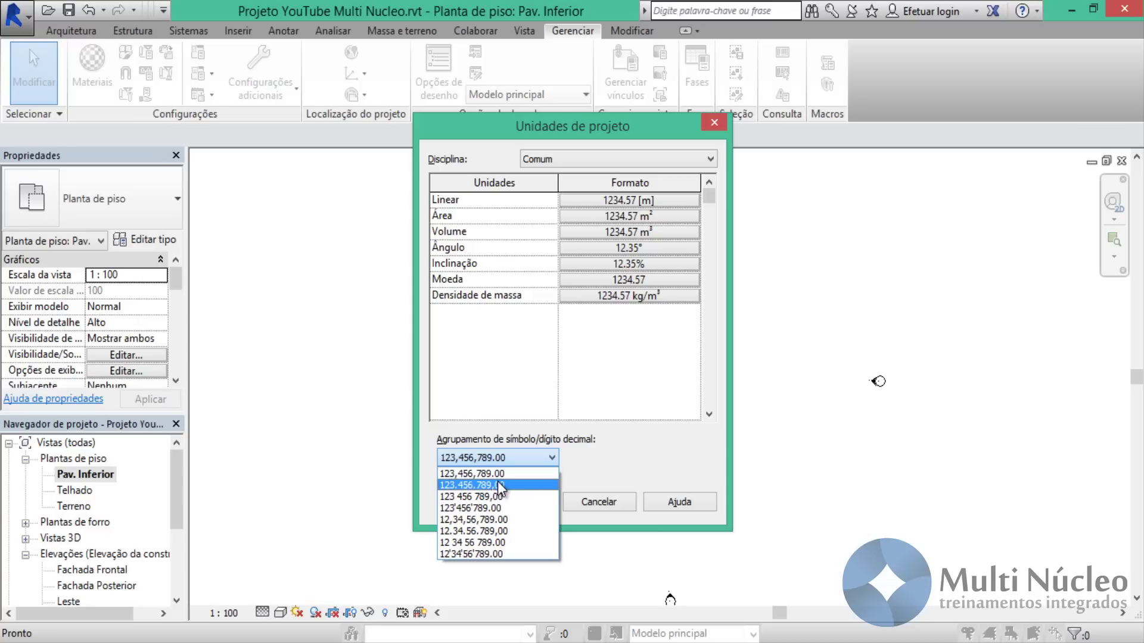
pyautogui.click(501, 487)
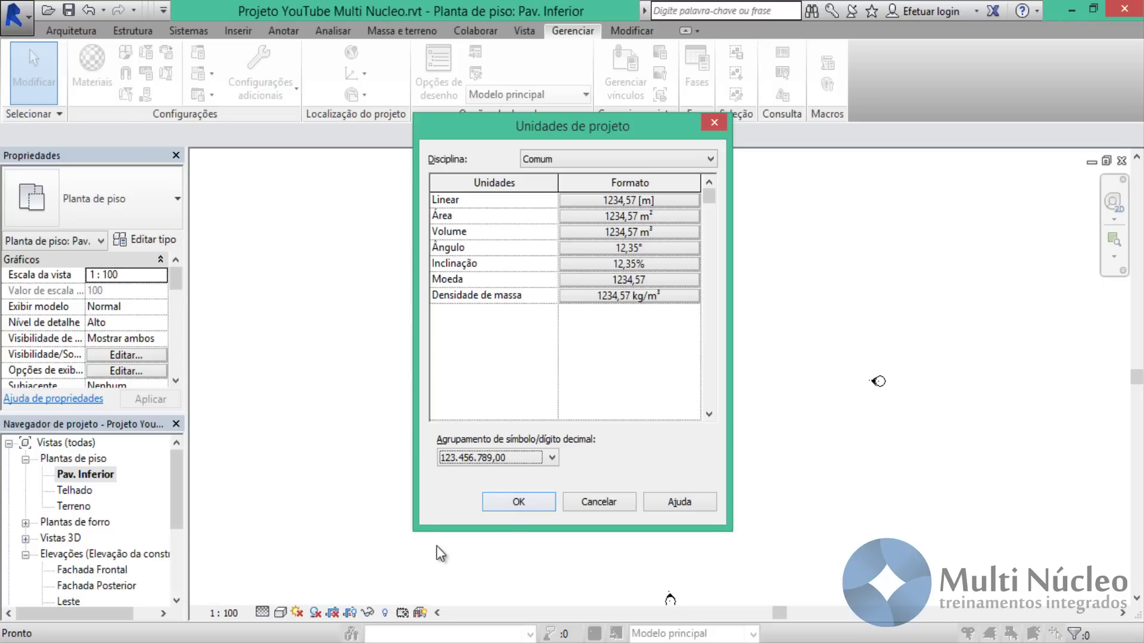
pyautogui.click(518, 503)
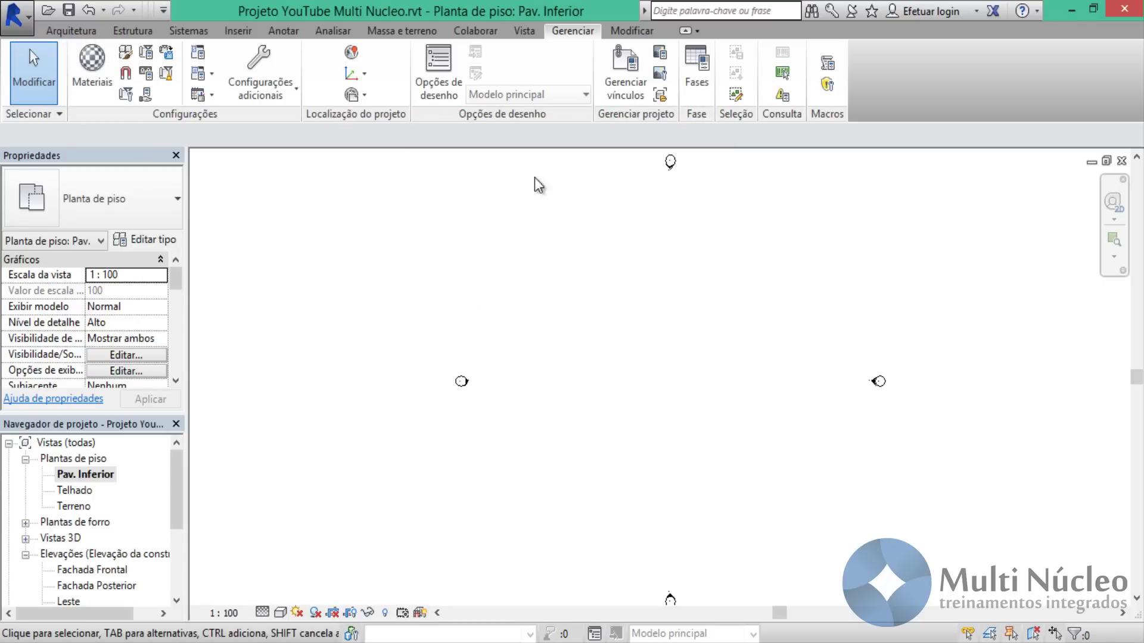
# Return to Arquitetura and go through the Project Browser's floor plan, ceiling plan and 3D view groups.
pyautogui.click(79, 32)
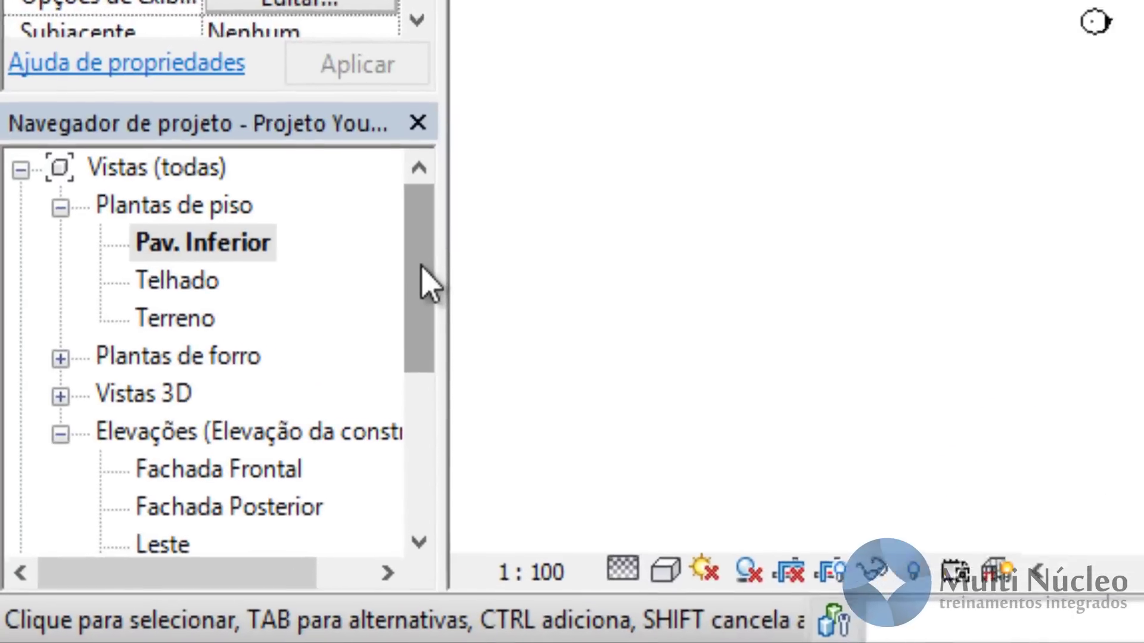
pyautogui.click(421, 268)
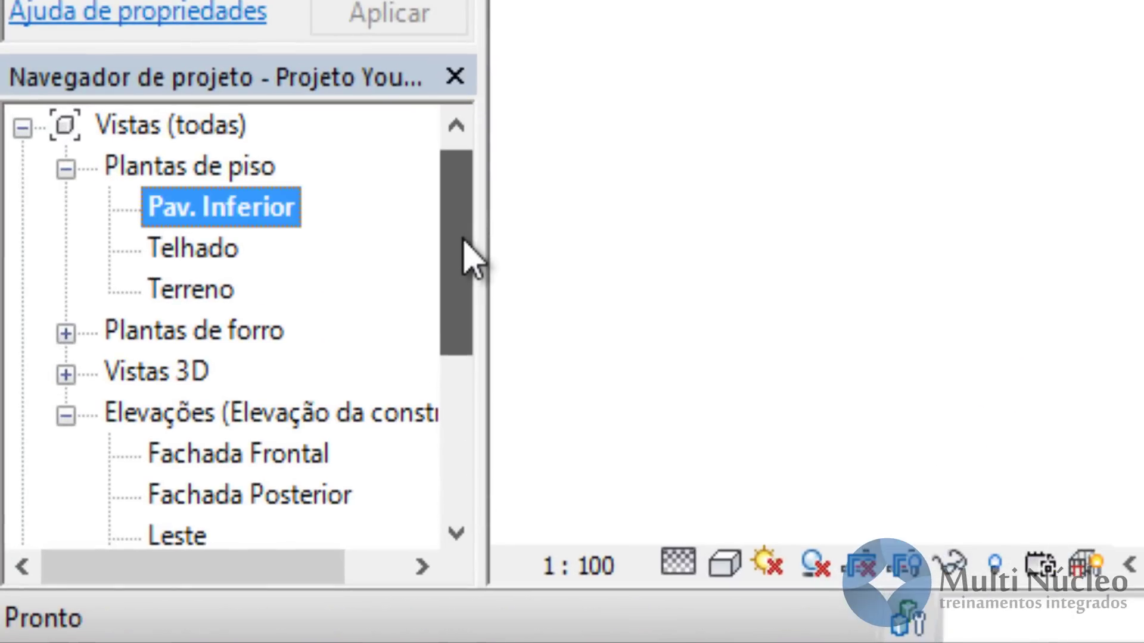
pyautogui.click(255, 173)
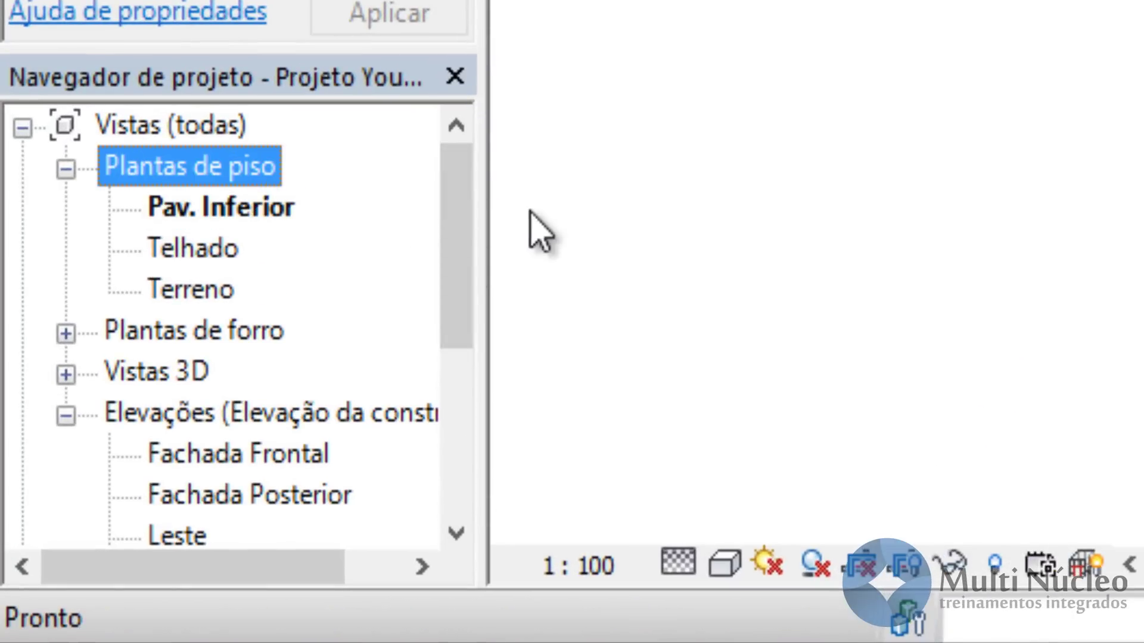
pyautogui.scroll(-1, 465, 248)
pyautogui.click(289, 298)
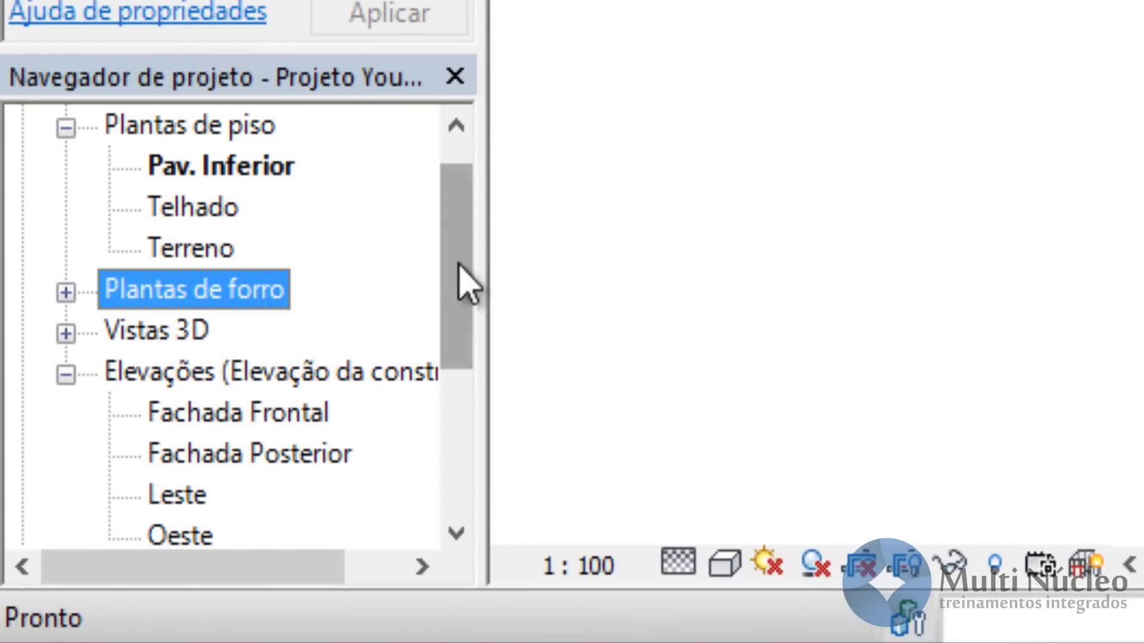
pyautogui.scroll(-2, 465, 286)
pyautogui.click(200, 252)
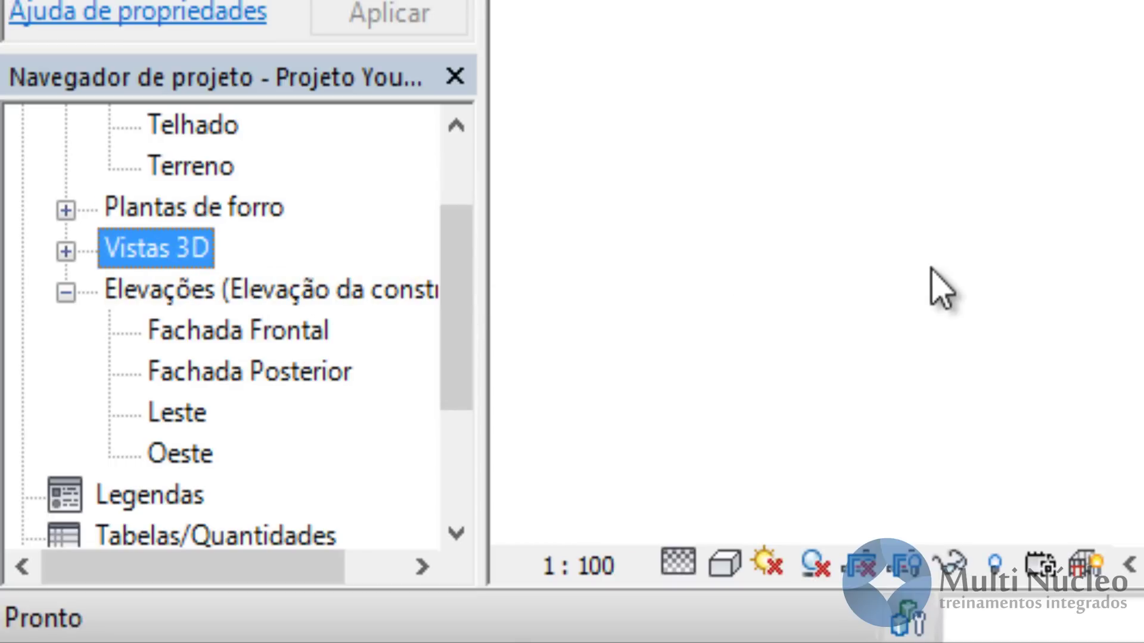
pyautogui.scroll(-1, 468, 327)
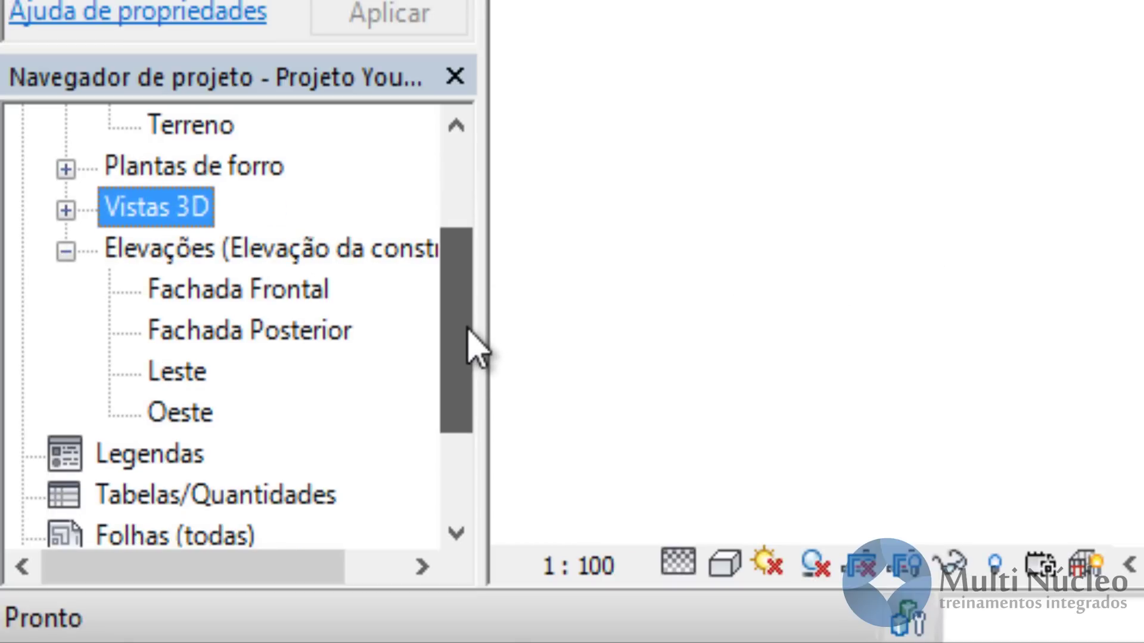
# Go through the Fachada Frontal, Fachada Posterior, Leste and Oeste elevations in the Project Browser.
pyautogui.click(326, 253)
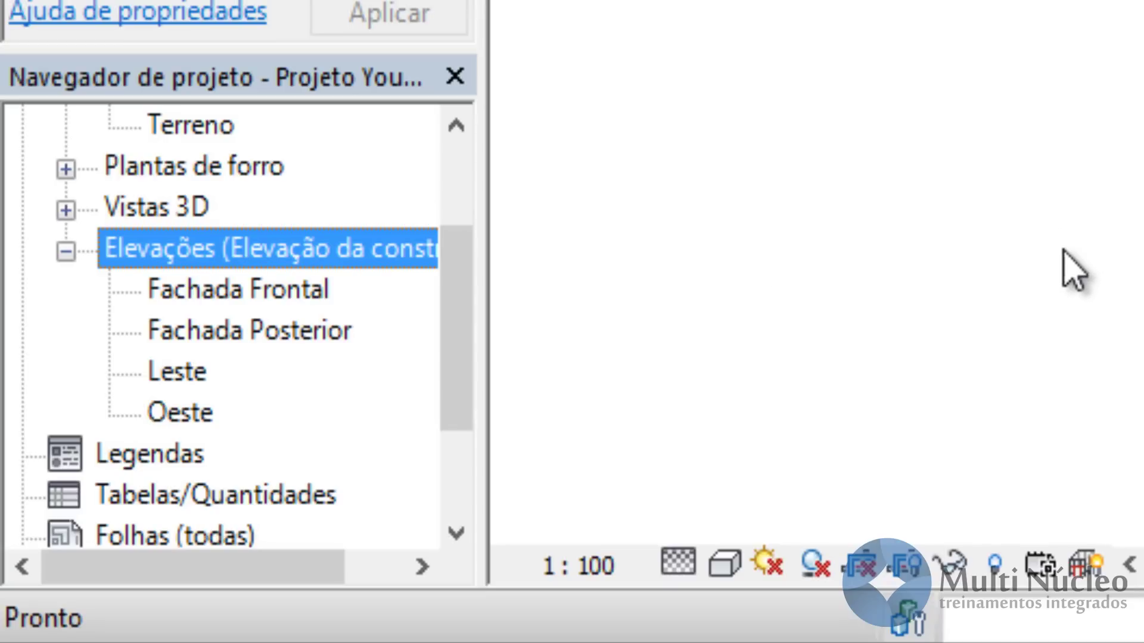
pyautogui.click(325, 288)
pyautogui.click(305, 331)
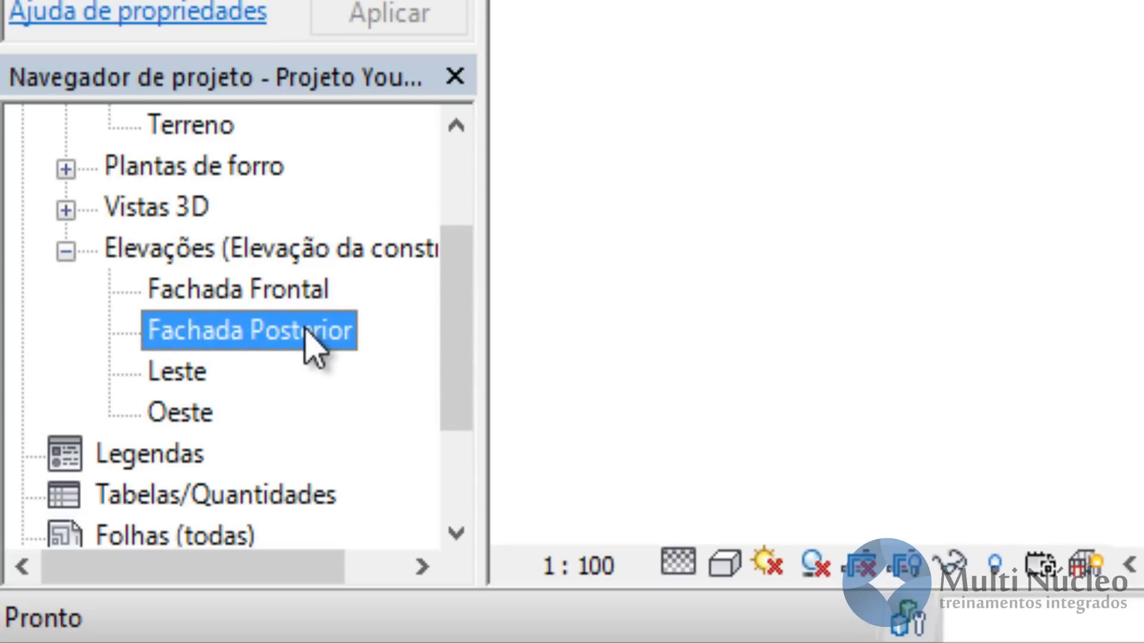
pyautogui.click(179, 375)
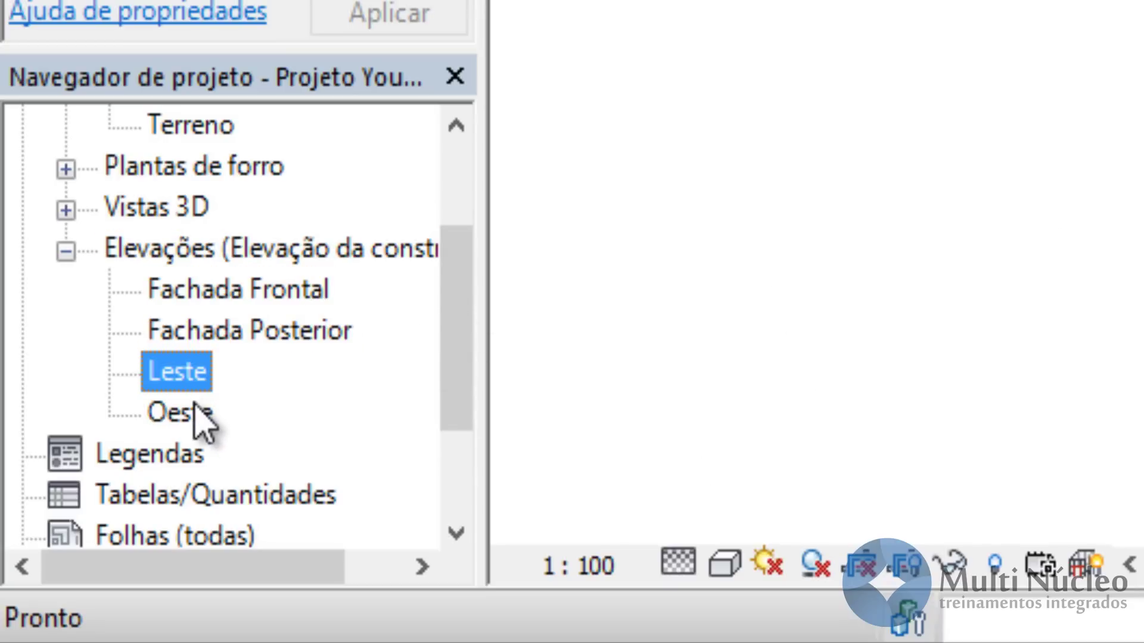
pyautogui.click(200, 412)
pyautogui.click(268, 296)
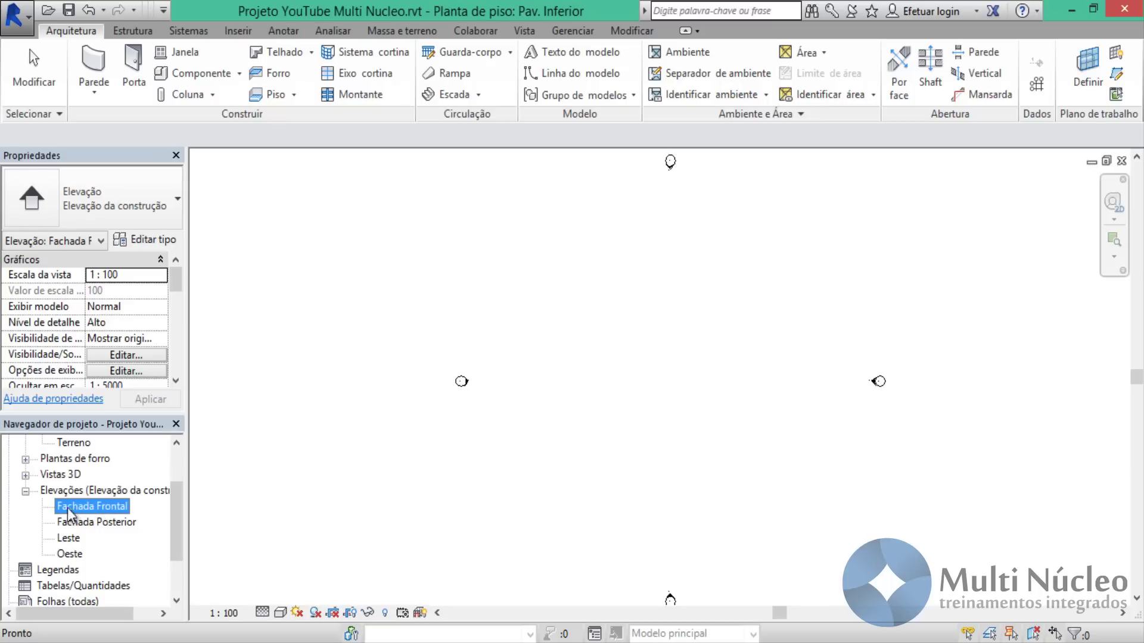
# Open the Fachada Frontal elevation and raise the Telhado level to 4,00.
pyautogui.doubleClick(96, 507)
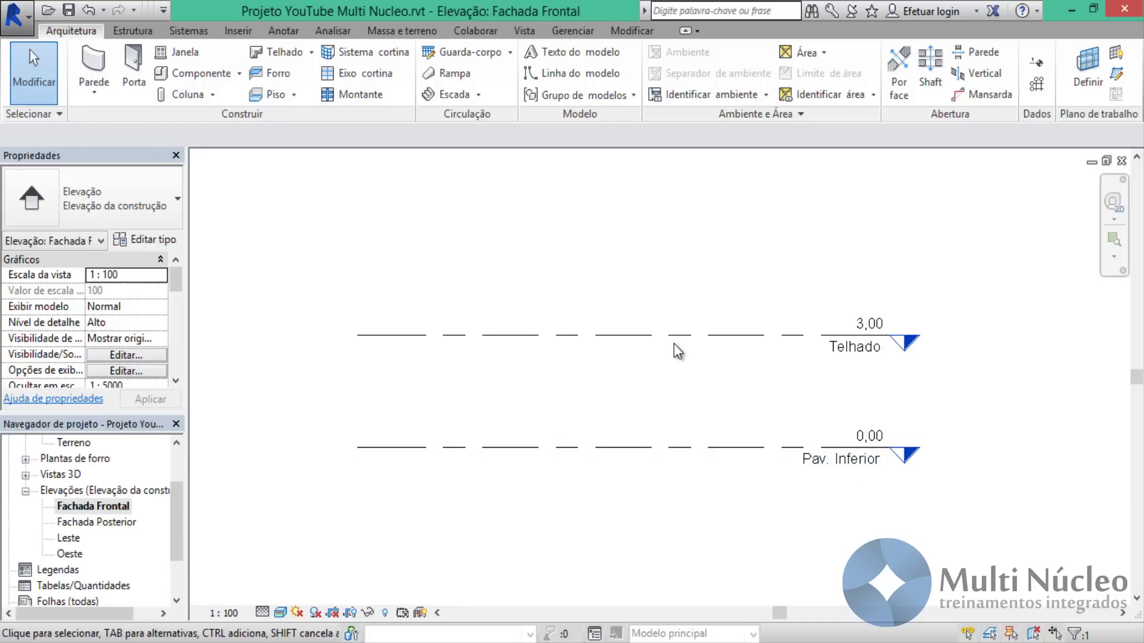
pyautogui.scroll(1, 745, 419)
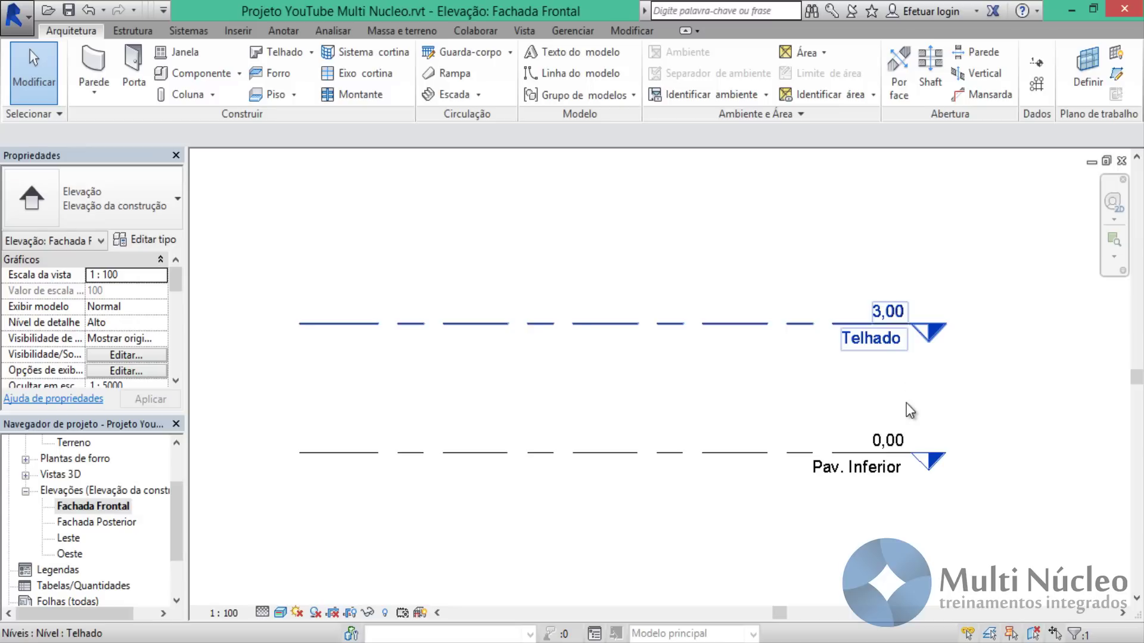
pyautogui.click(880, 315)
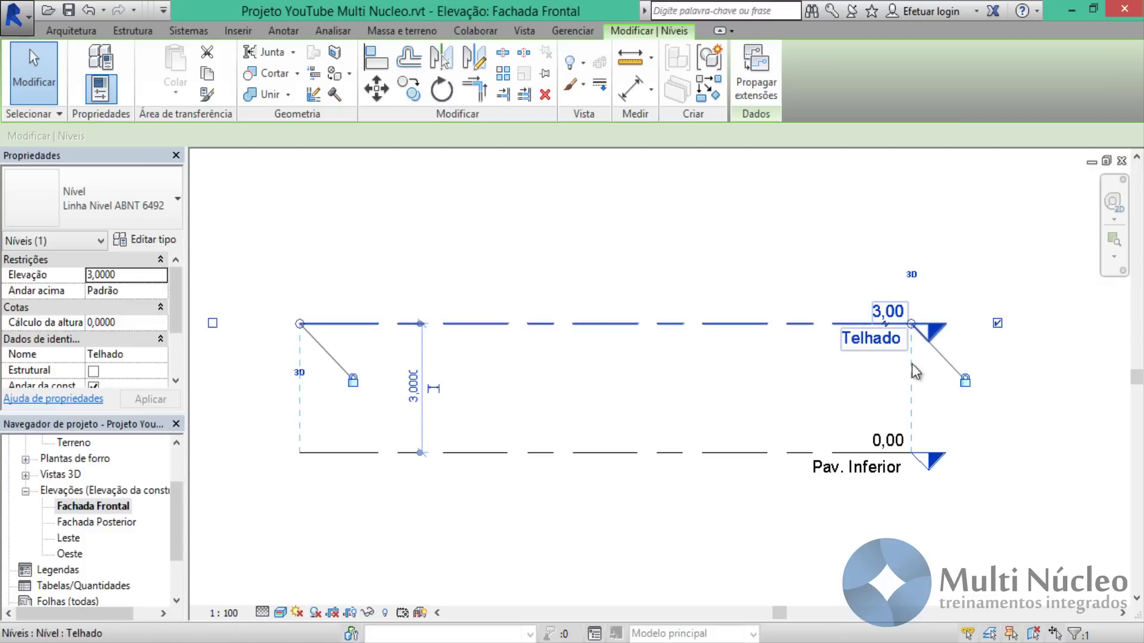
pyautogui.click(899, 314)
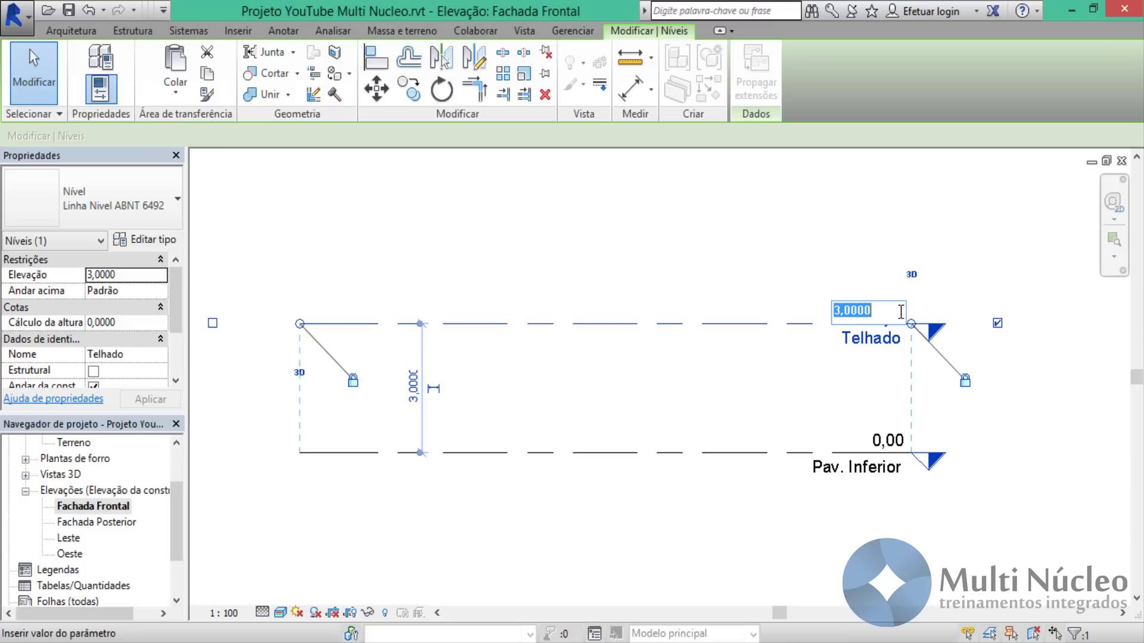
pyautogui.write('4')
pyautogui.press('Return')
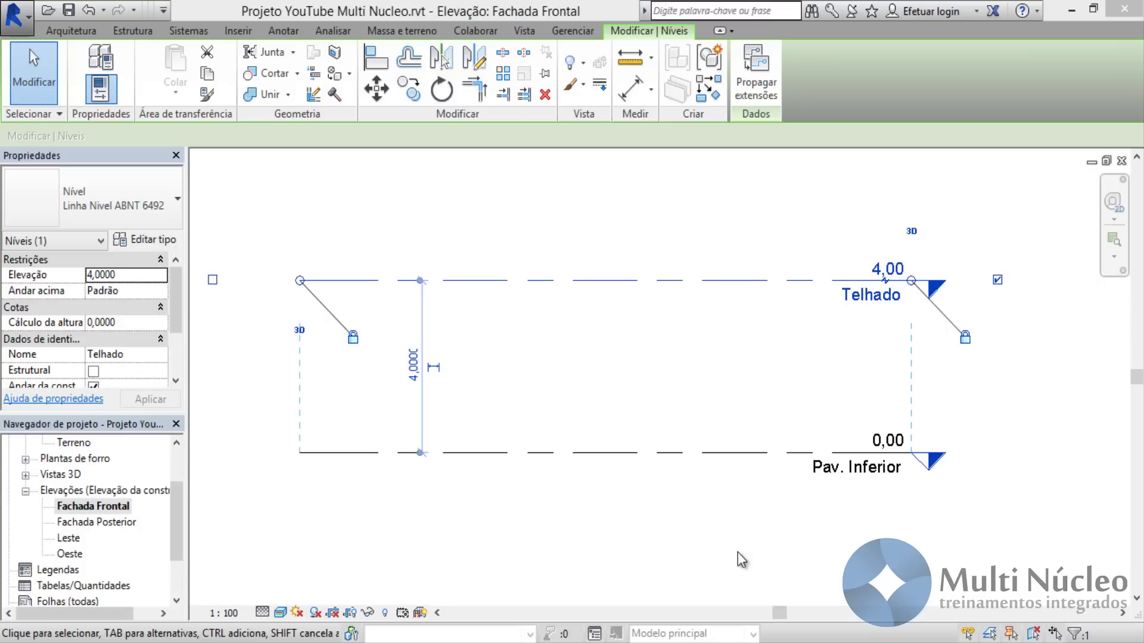
# Lower the Telhado level back to 3,00 and deselect it.
pyautogui.click(882, 271)
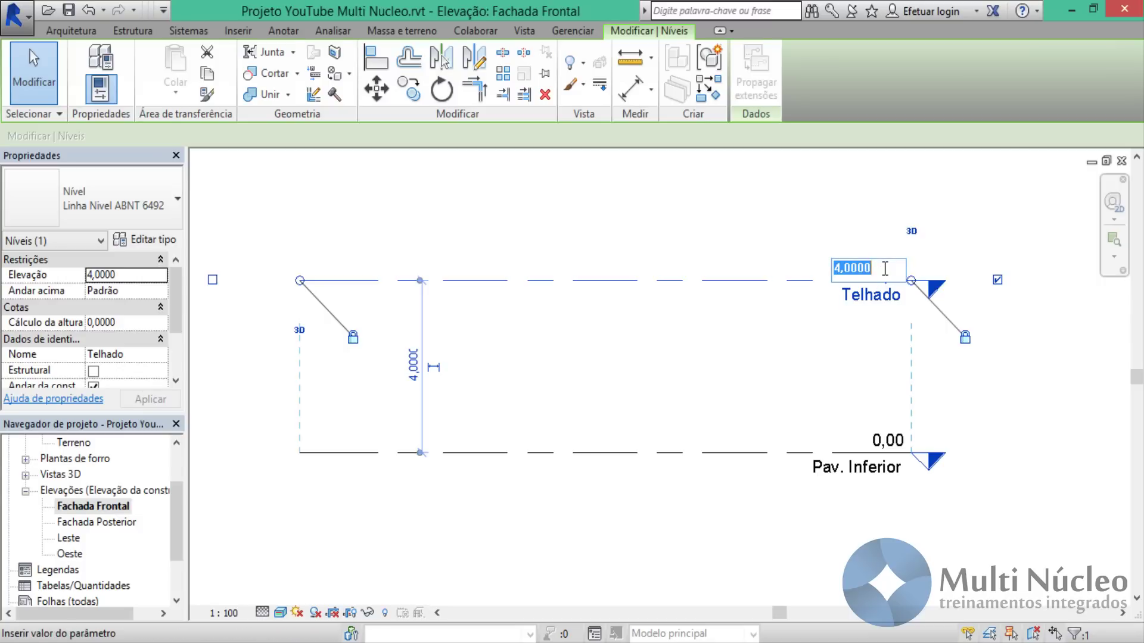
pyautogui.write('3.')
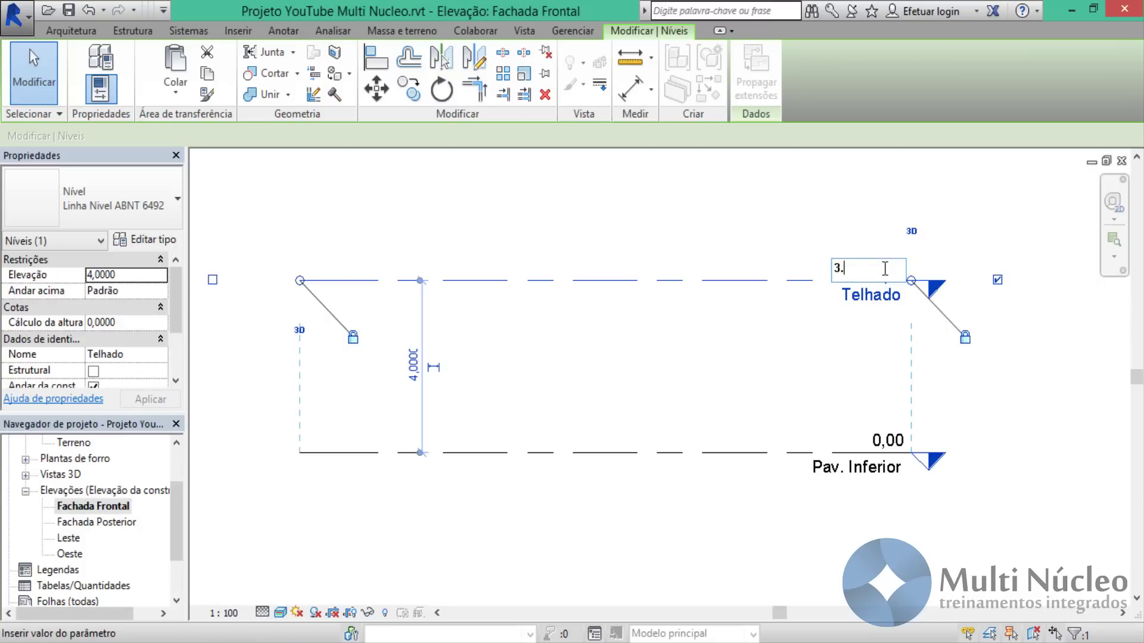
pyautogui.write('00')
pyautogui.press('Return')
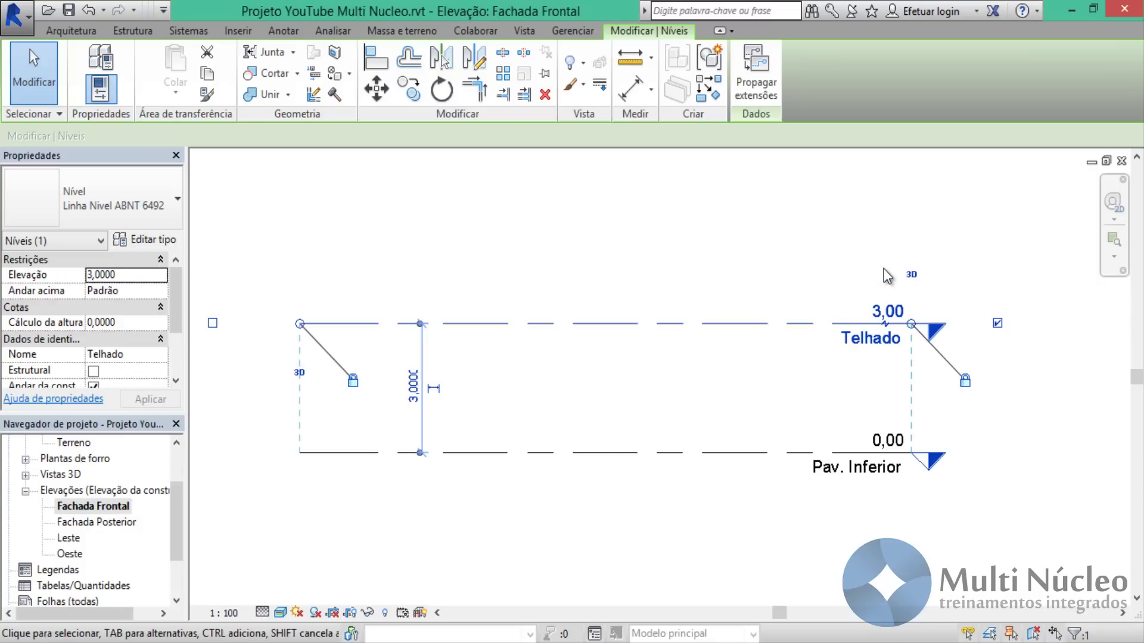
pyautogui.press('Escape')
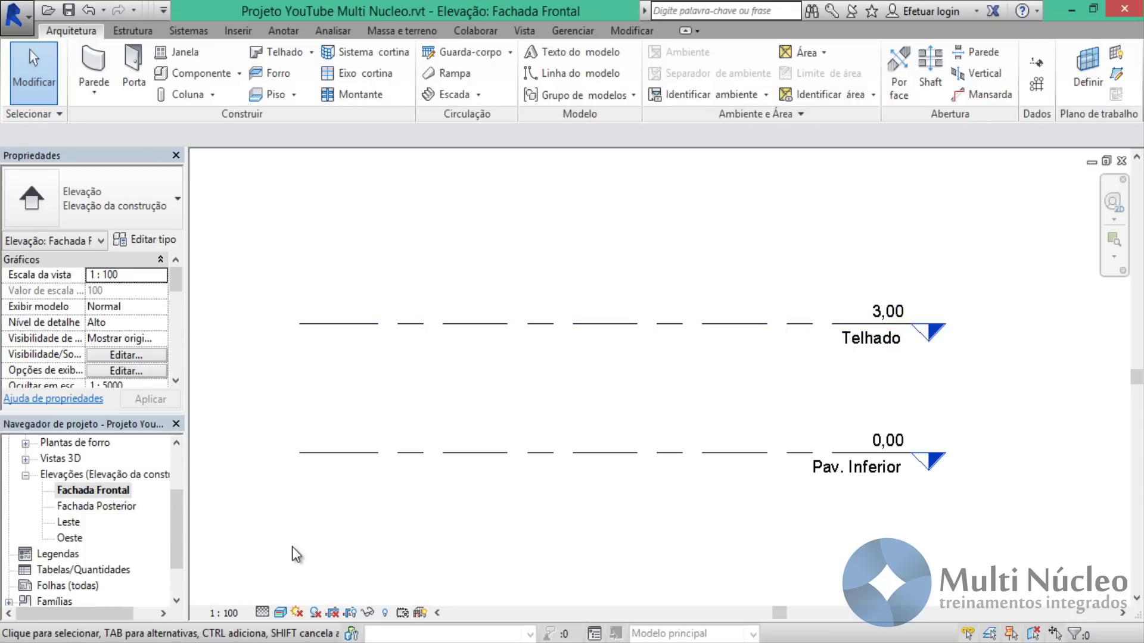
pyautogui.scroll(2, 180, 542)
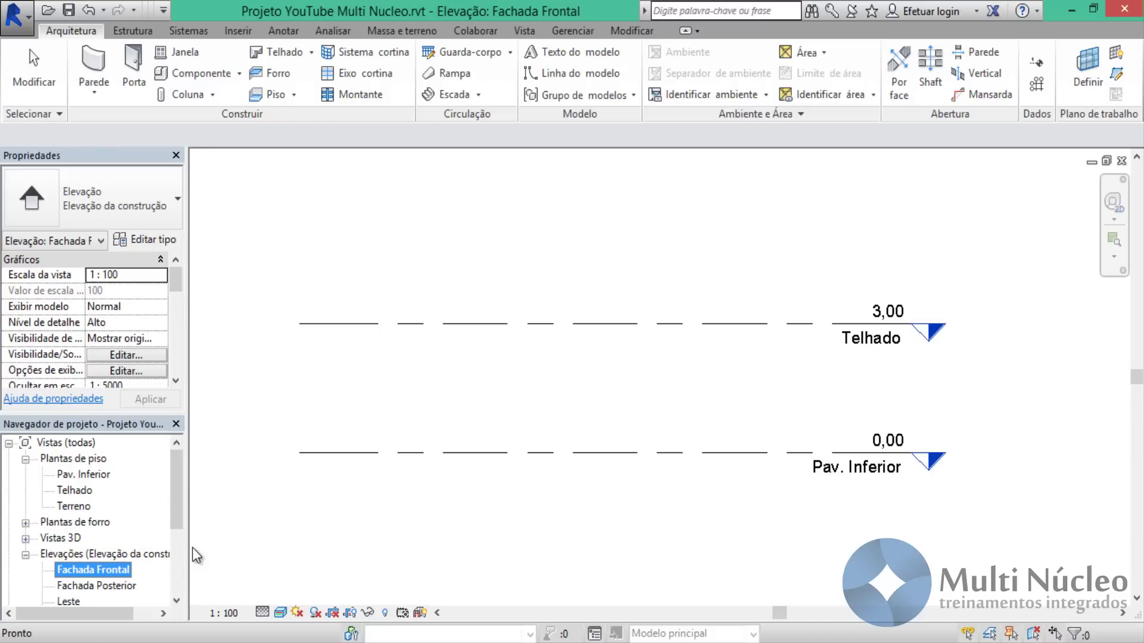
pyautogui.click(53, 464)
pyautogui.click(87, 476)
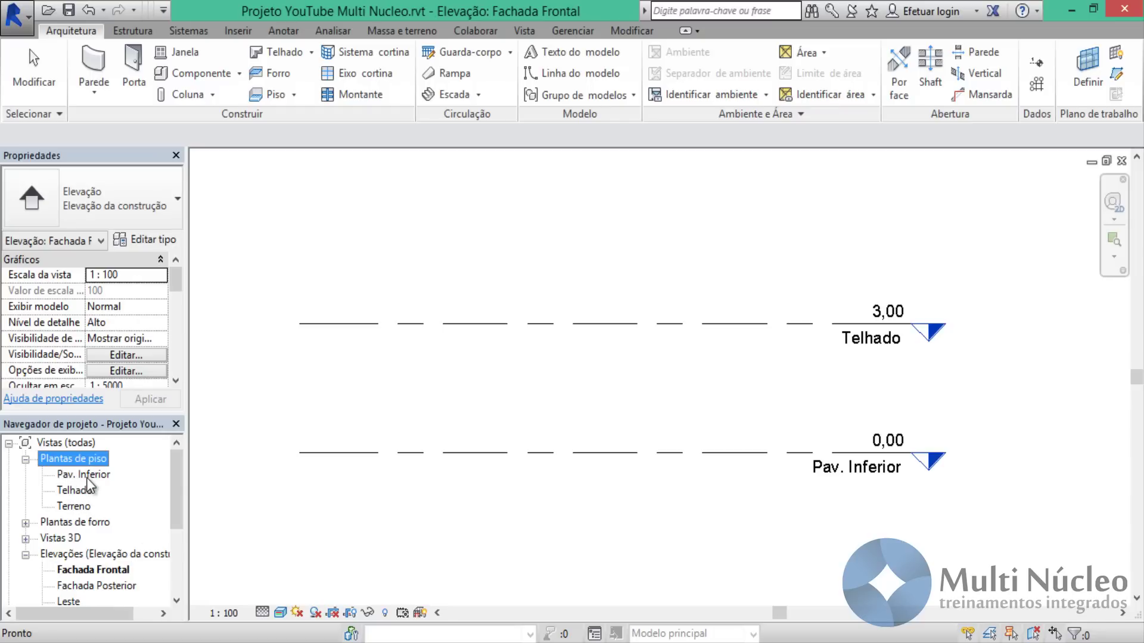
pyautogui.click(84, 505)
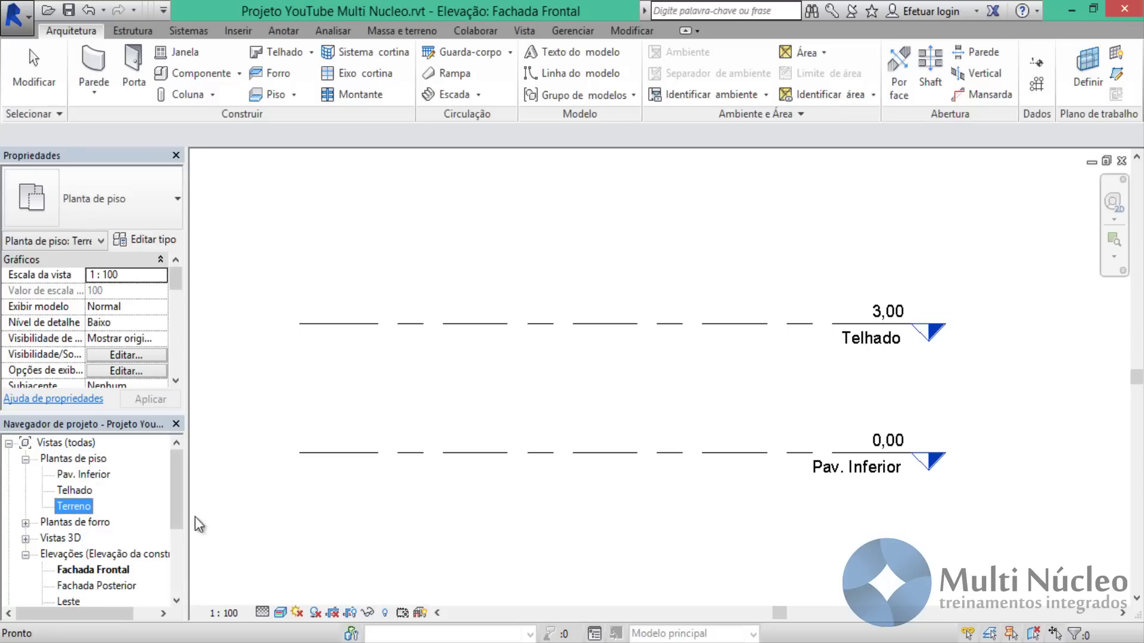
pyautogui.click(105, 479)
pyautogui.click(88, 504)
pyautogui.click(98, 477)
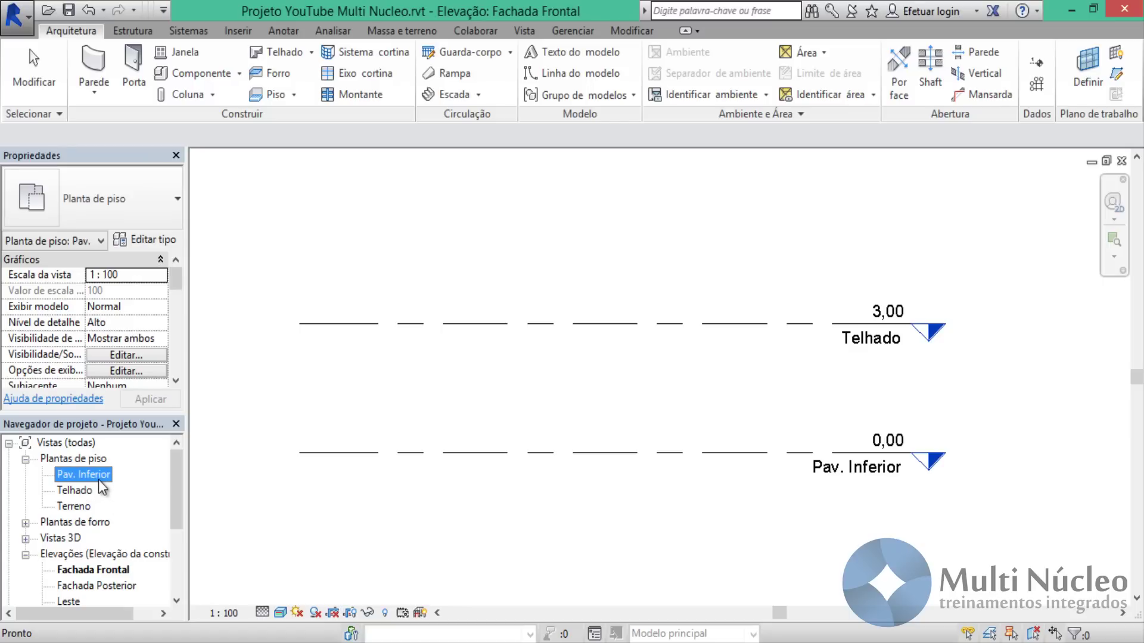
pyautogui.click(100, 488)
pyautogui.click(851, 485)
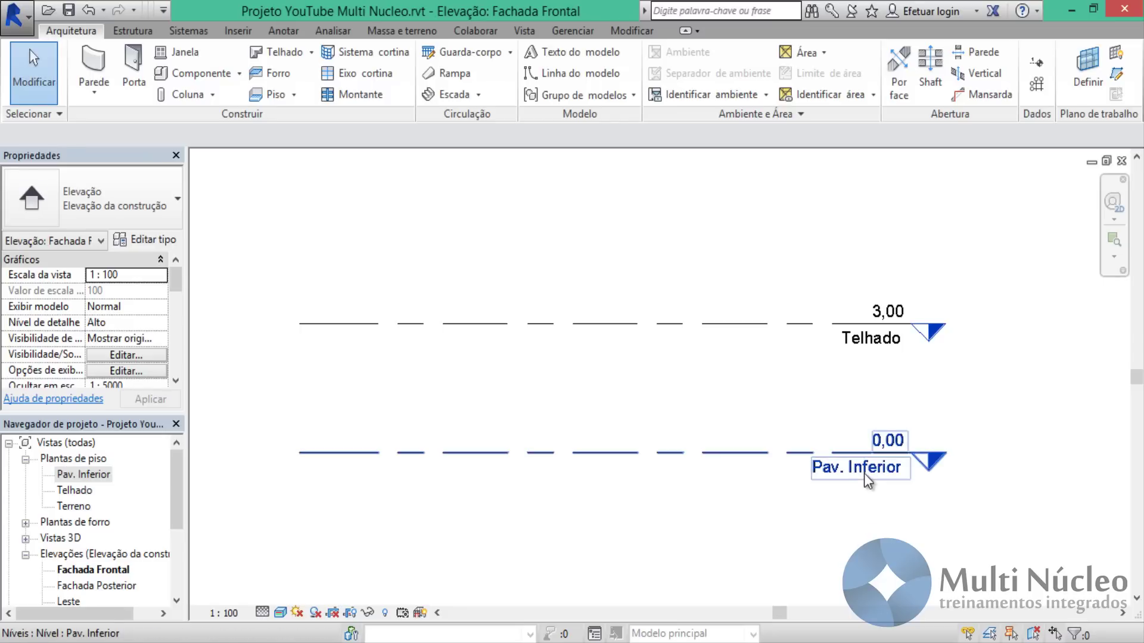
# Rename level Pav. Inferior to Pav. Terreo, renaming its matching views too.
pyautogui.doubleClick(864, 473)
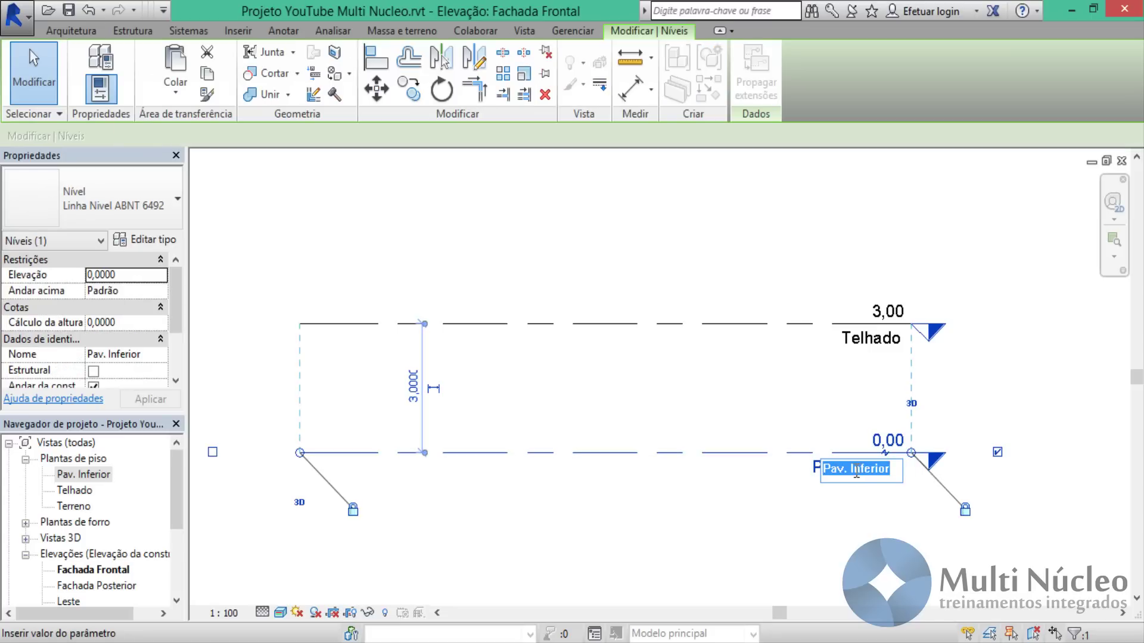
pyautogui.doubleClick(856, 474)
pyautogui.press('BackSpace')
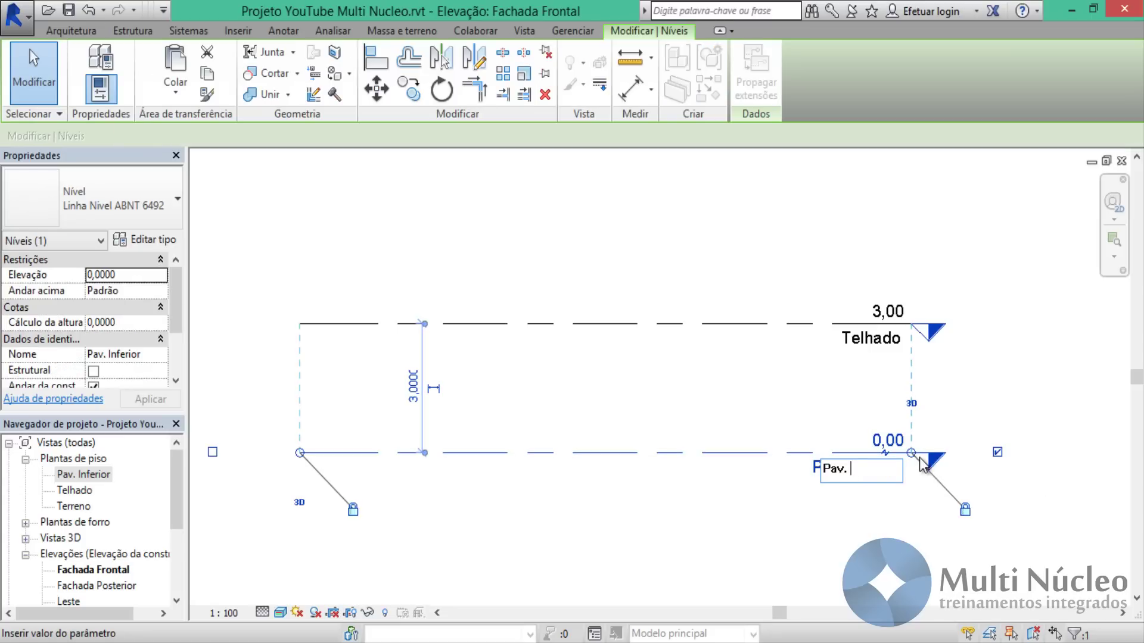
pyautogui.write('Terreo')
pyautogui.press('Return')
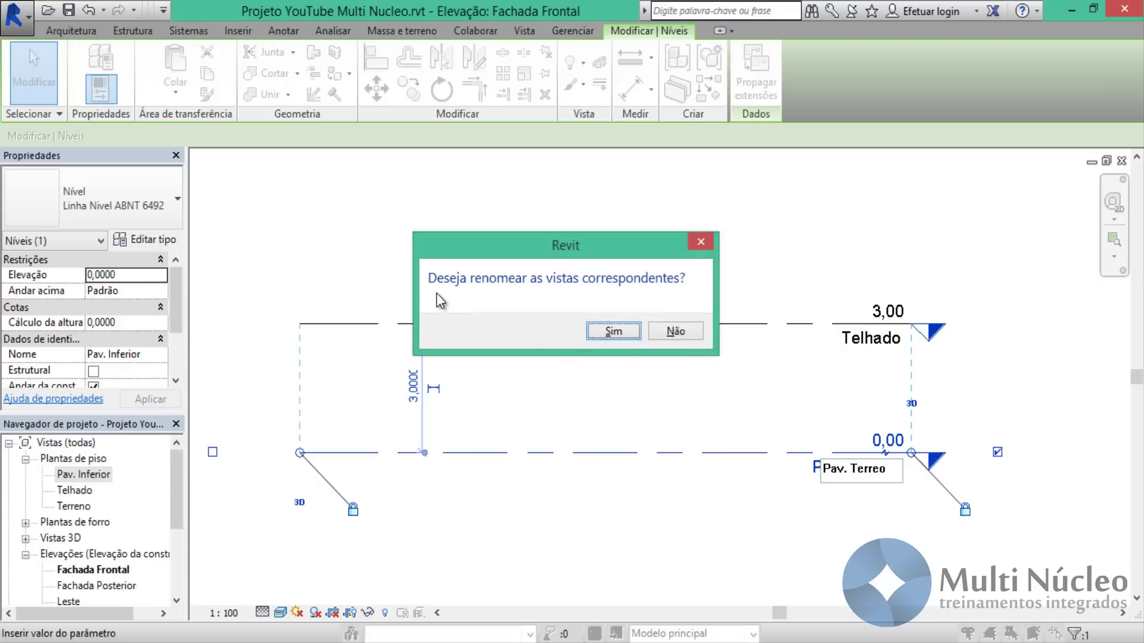
pyautogui.click(613, 331)
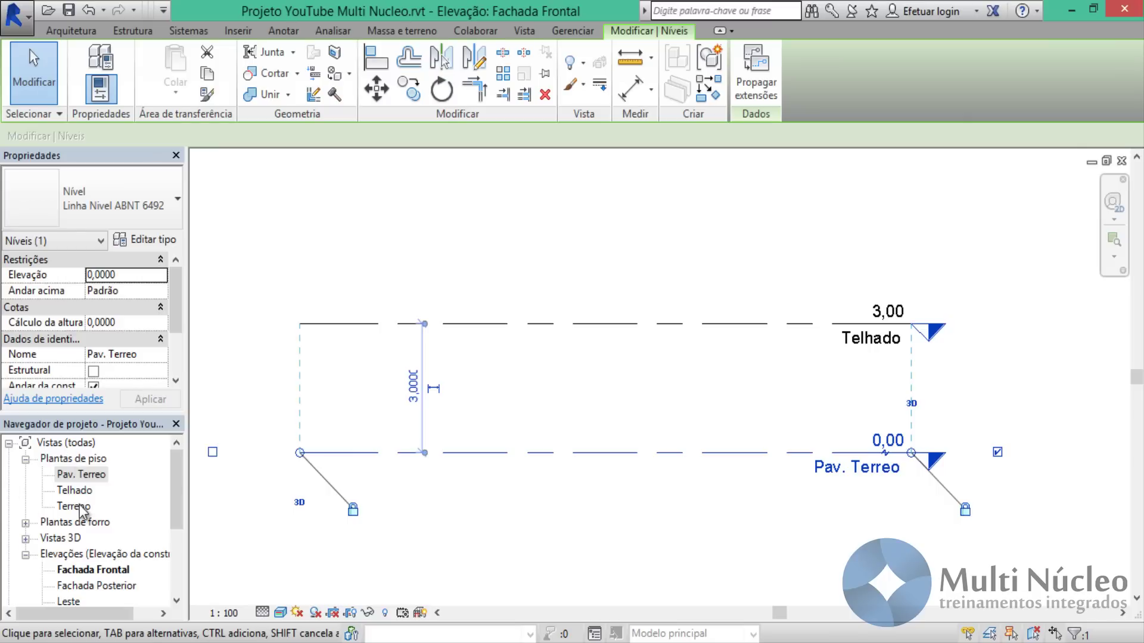
# Open the Pav. Terreo floor plan from Plantas de piso and clear the selection.
pyautogui.doubleClick(87, 480)
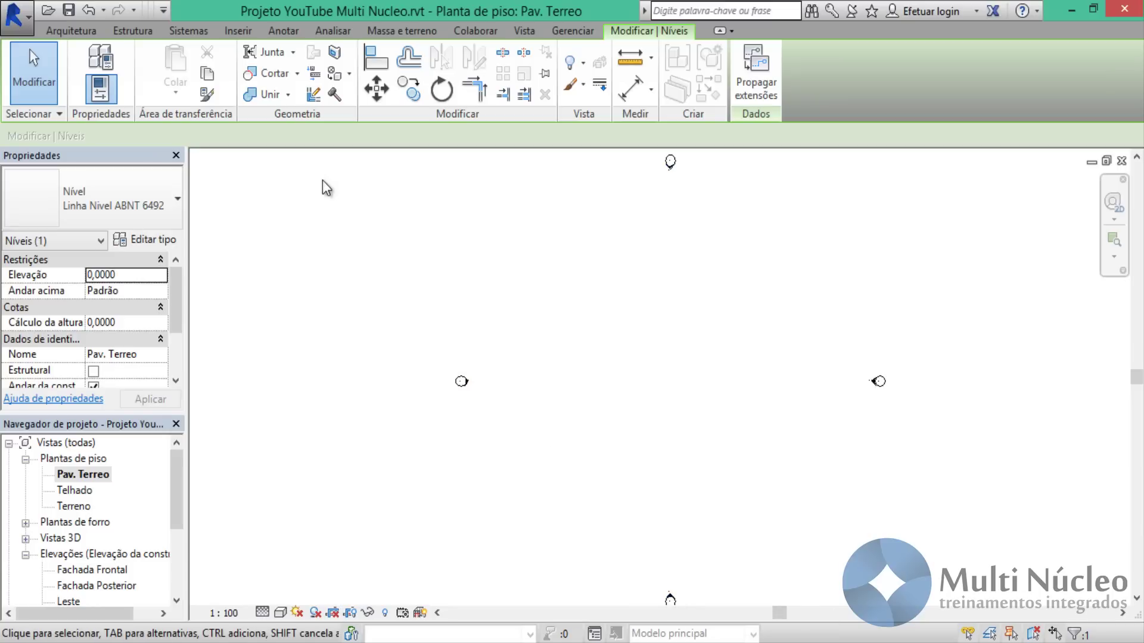
pyautogui.click(77, 30)
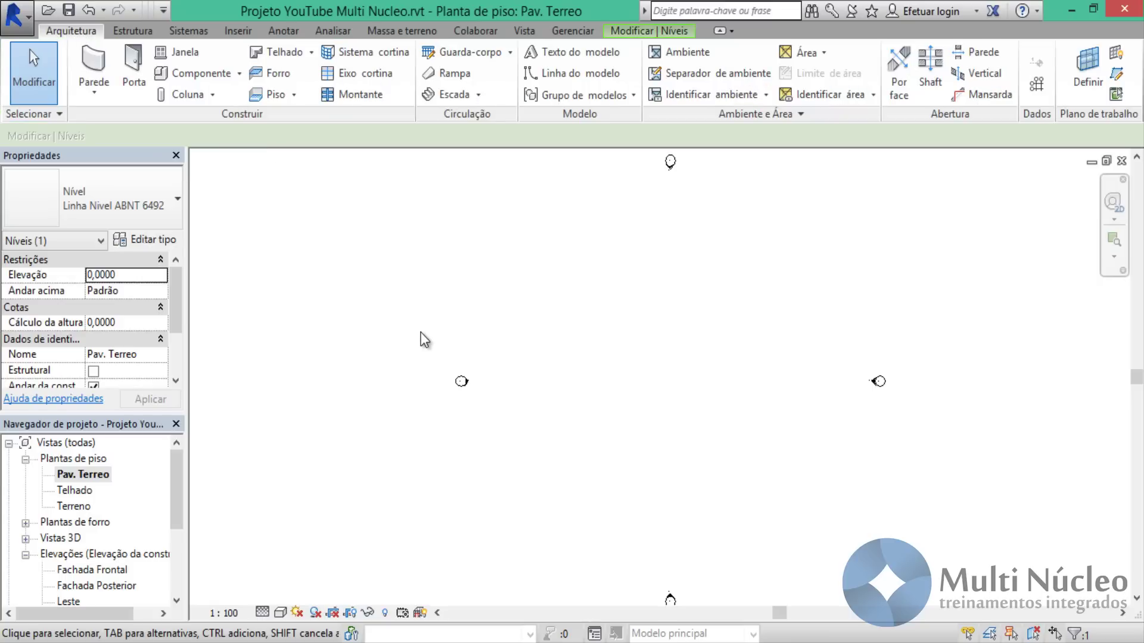
pyautogui.press('Escape')
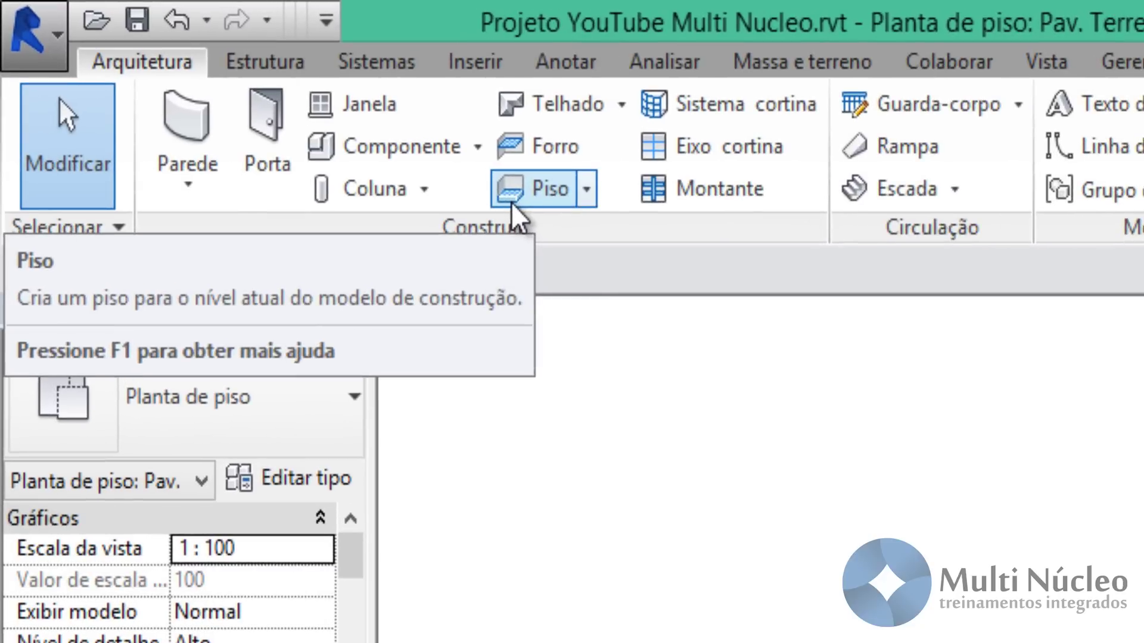
# Start a Piso: arquitetura boundary sketch using the Genérico 150 mm floor type.
pyautogui.click(587, 203)
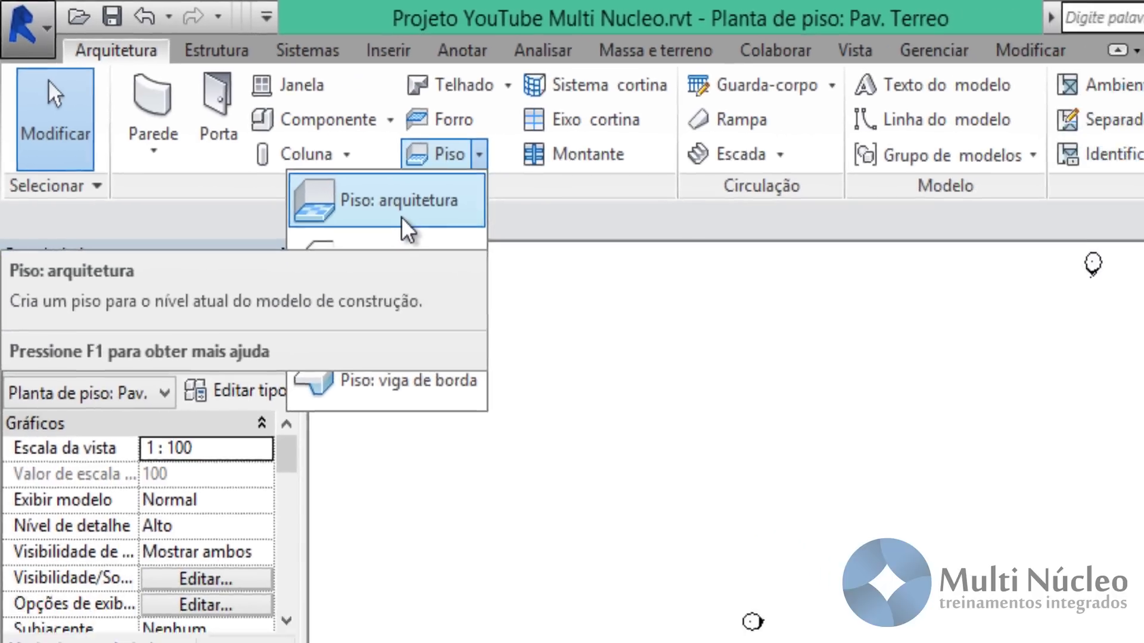
pyautogui.click(514, 268)
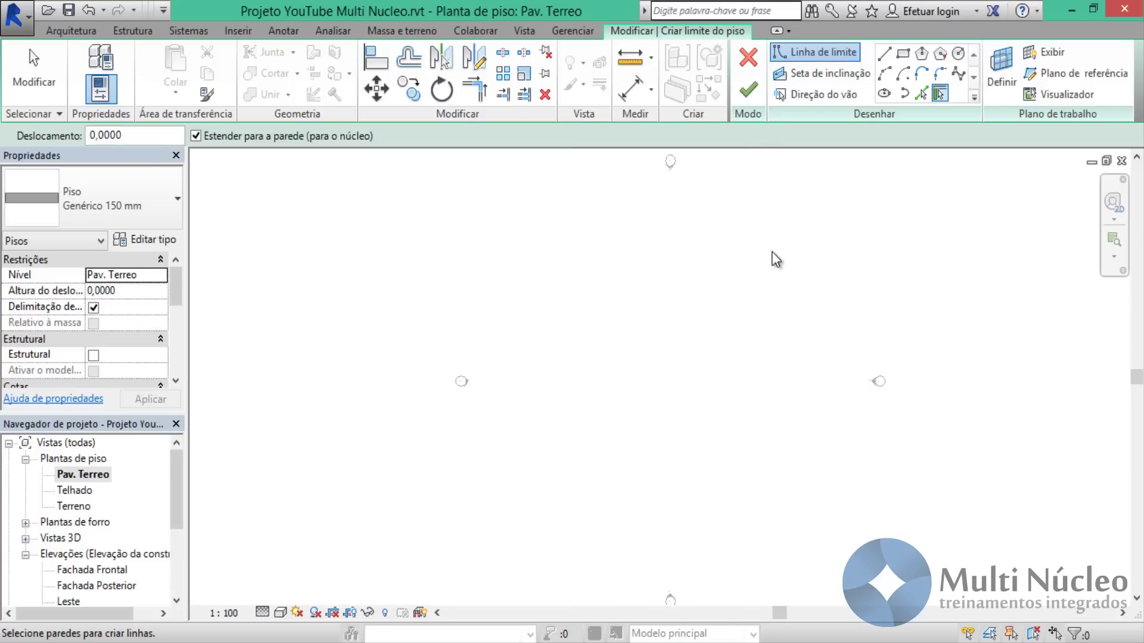
pyautogui.press('Escape')
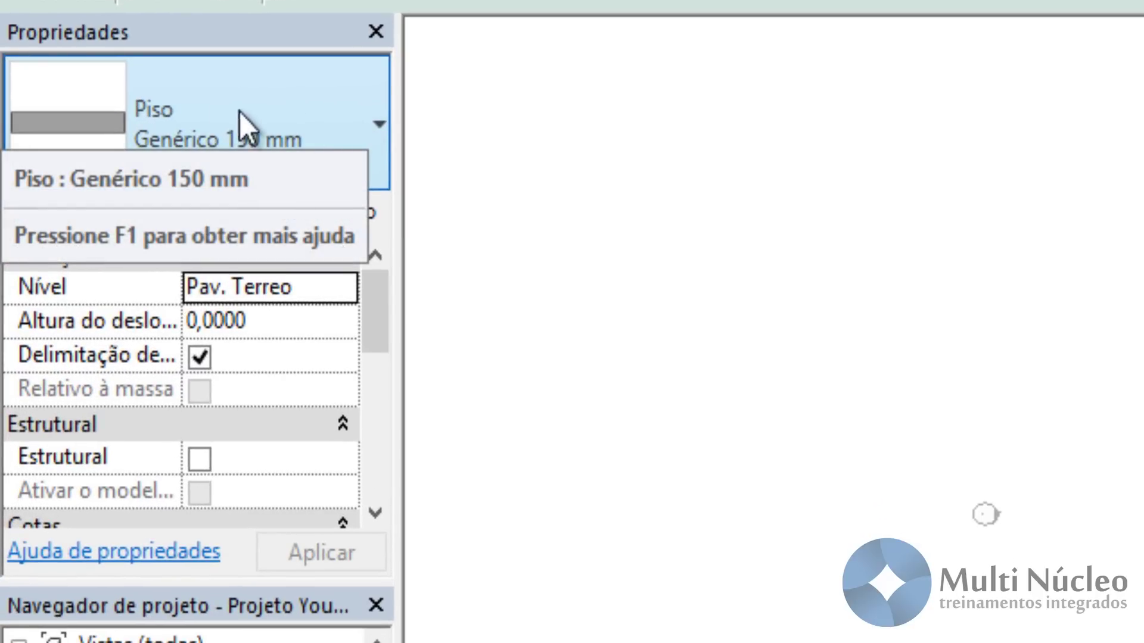
pyautogui.click(339, 113)
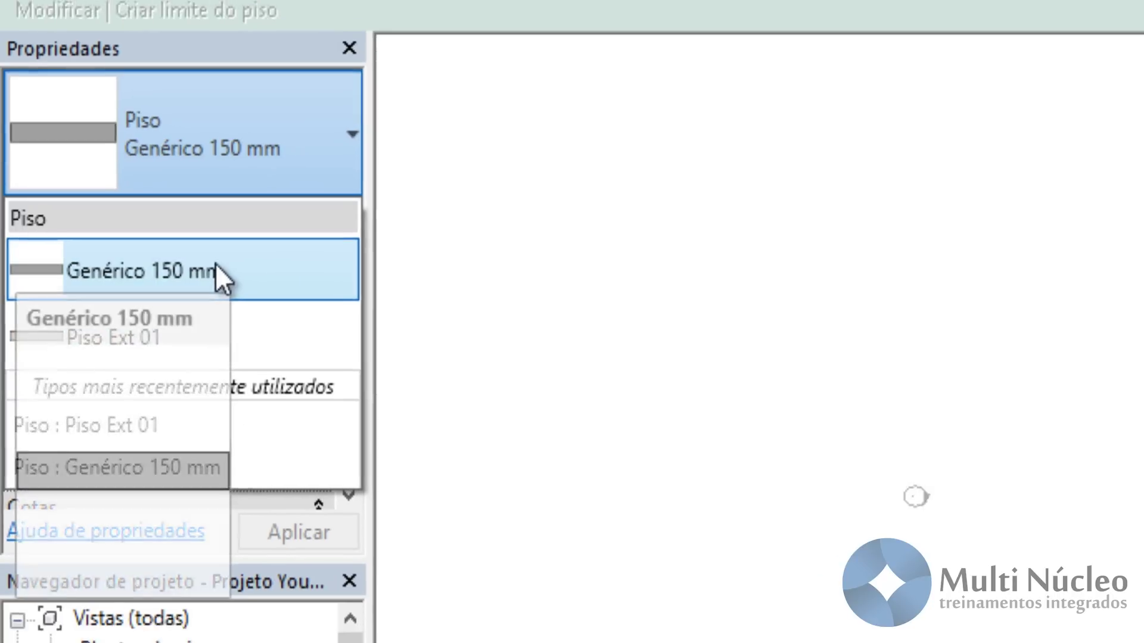
pyautogui.click(230, 264)
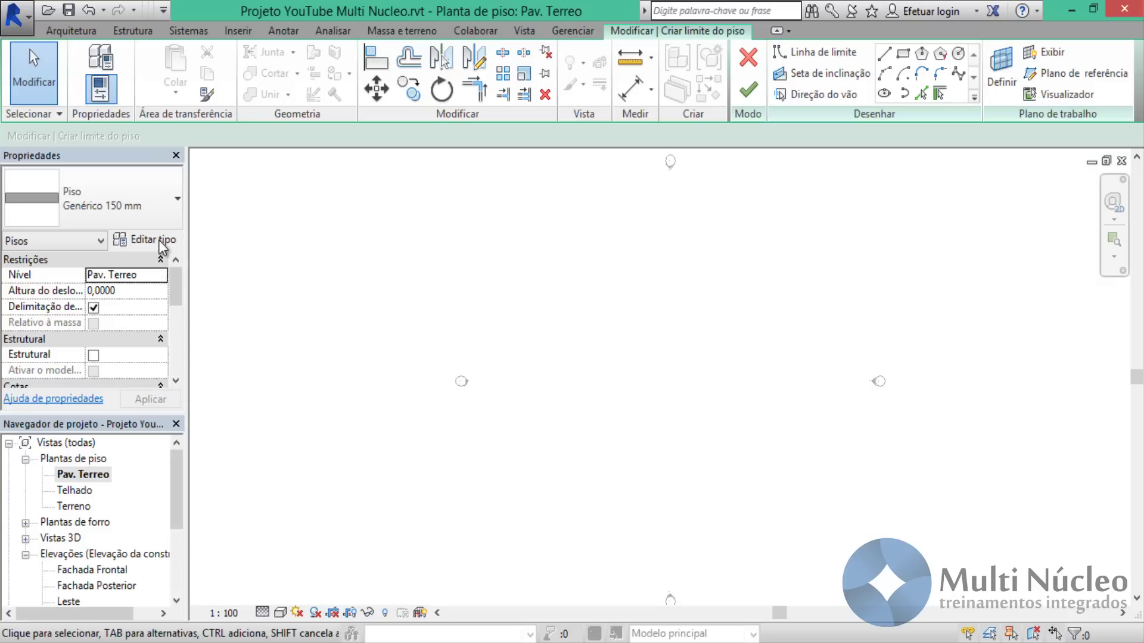
# Duplicate the Genérico 150 mm floor type as 'Piso Teste Multi Nucleo'.
pyautogui.click(152, 240)
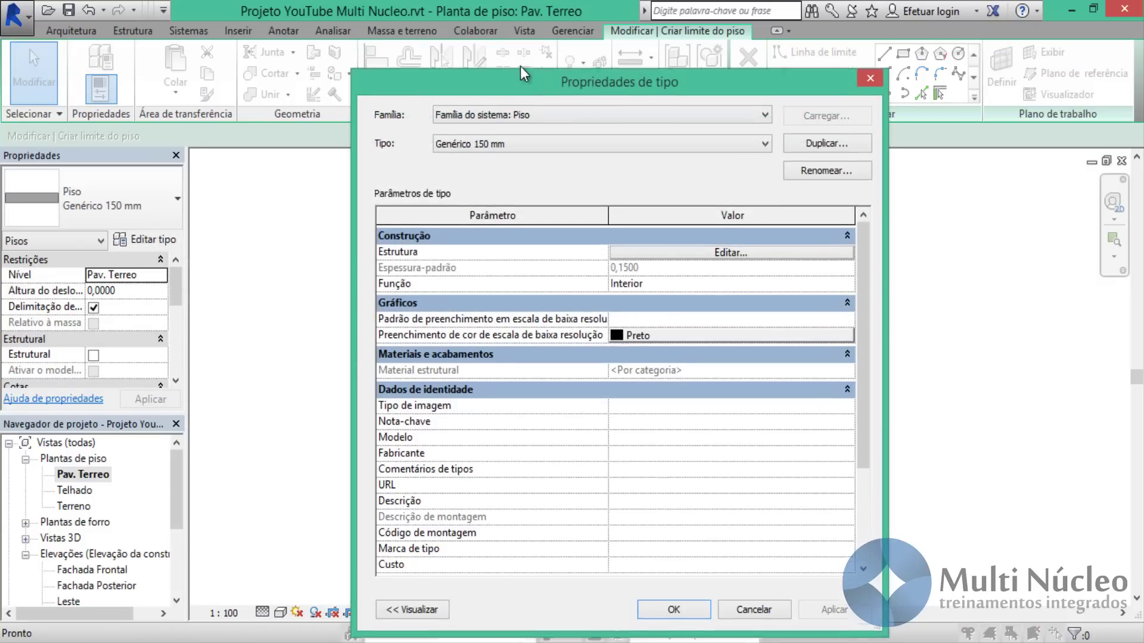
pyautogui.moveTo(513, 102); pyautogui.dragTo(517, 47)
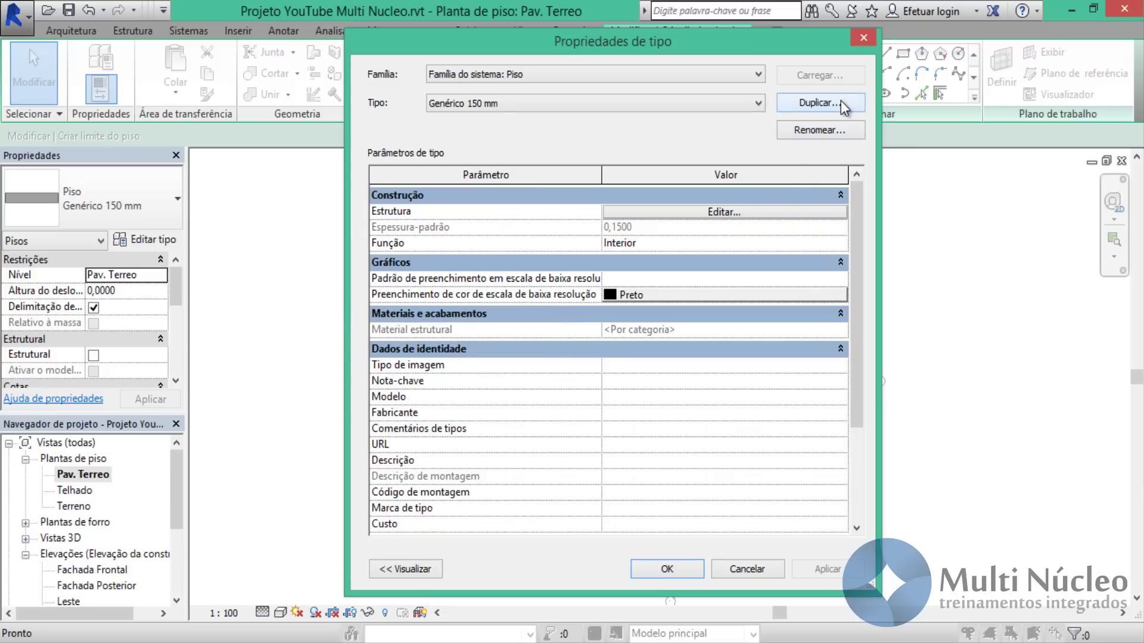
pyautogui.click(824, 106)
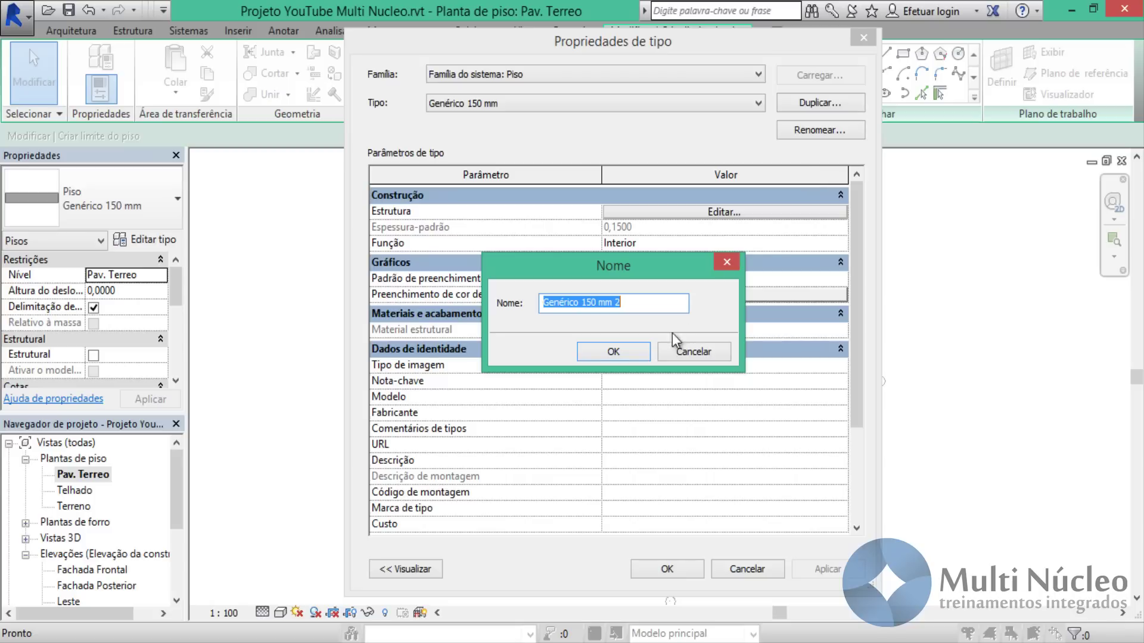
pyautogui.write('Piso ')
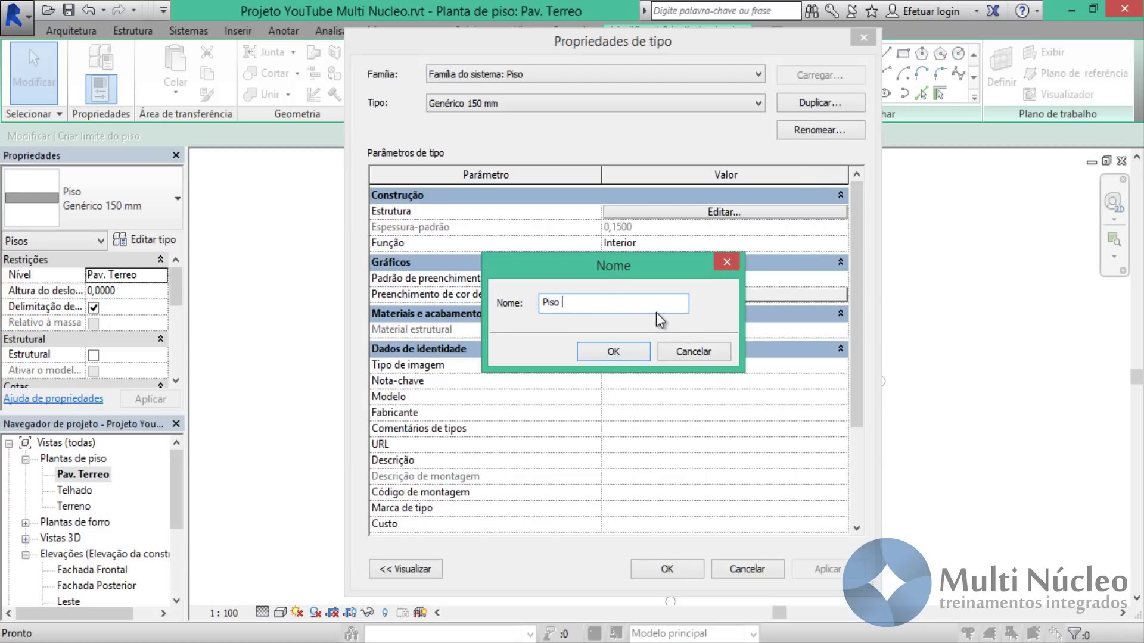
pyautogui.write('Teste')
pyautogui.write(' Multi N')
pyautogui.write('uv')
pyautogui.click(616, 355)
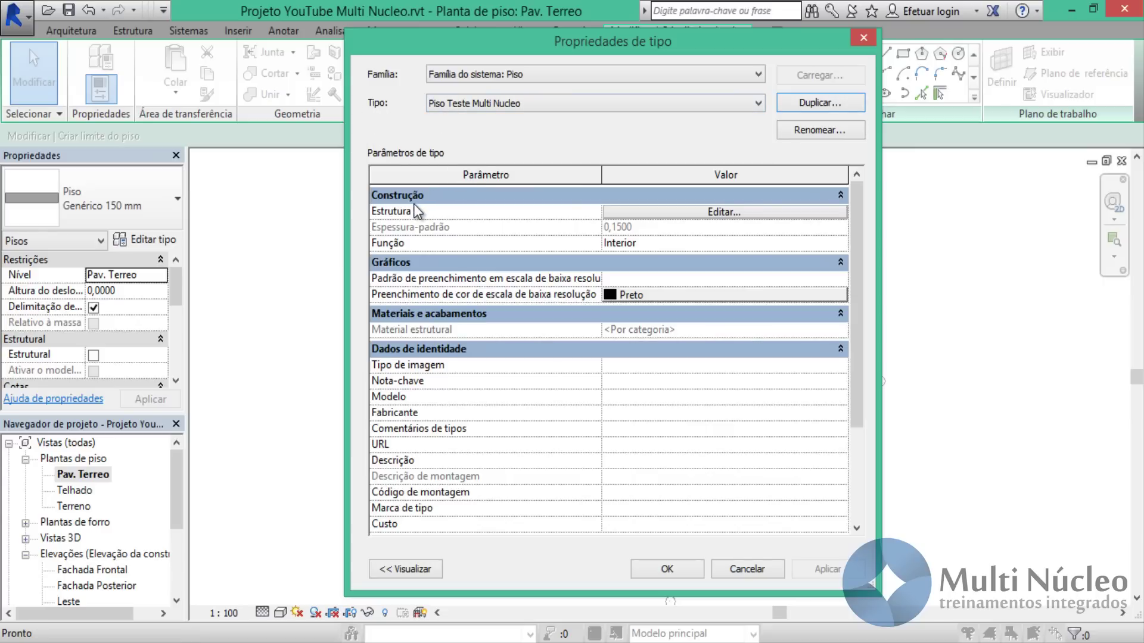
# Open Piso Teste Multi Nucleo's layer structure editor with the section preview expanded.
pyautogui.click(734, 213)
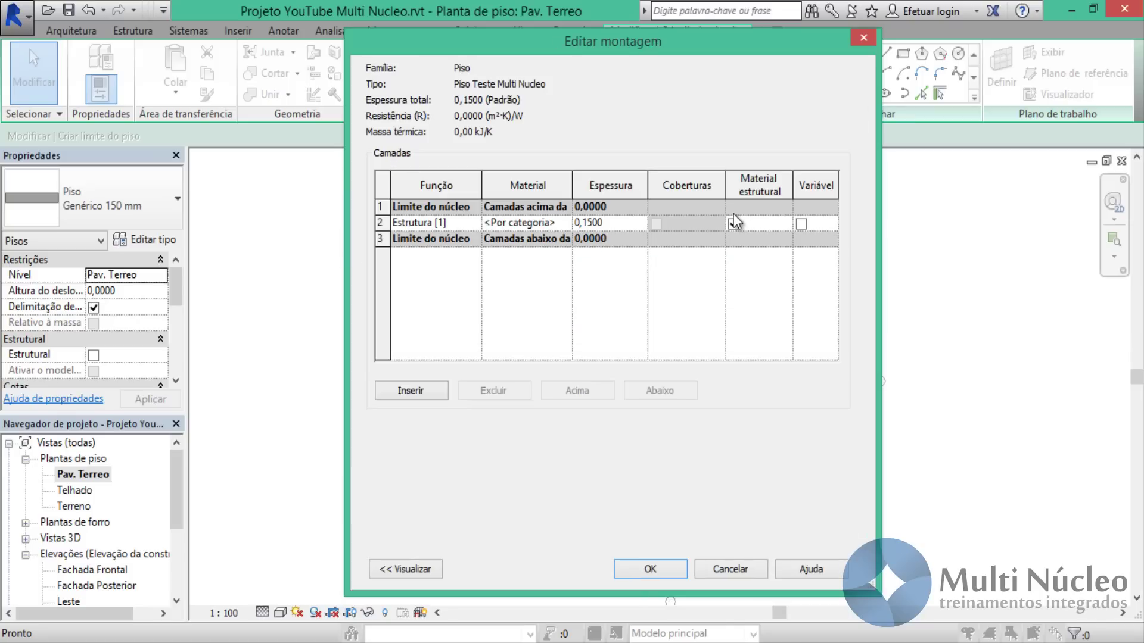
pyautogui.click(416, 570)
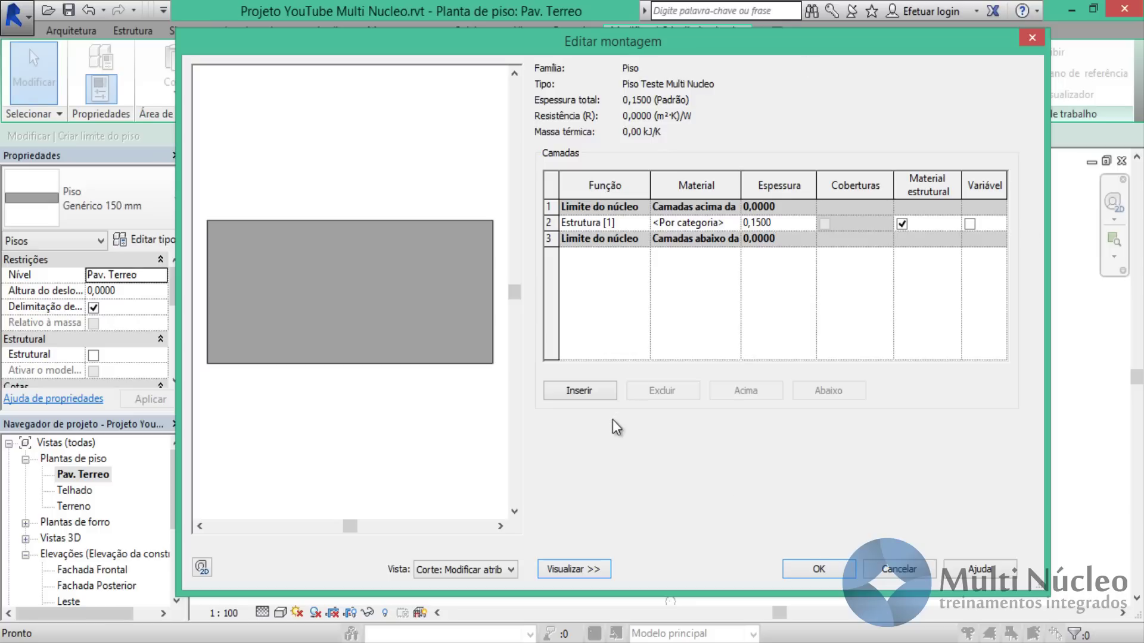
# Add a new 0,05-thick layer and move it to the top of the floor.
pyautogui.click(573, 398)
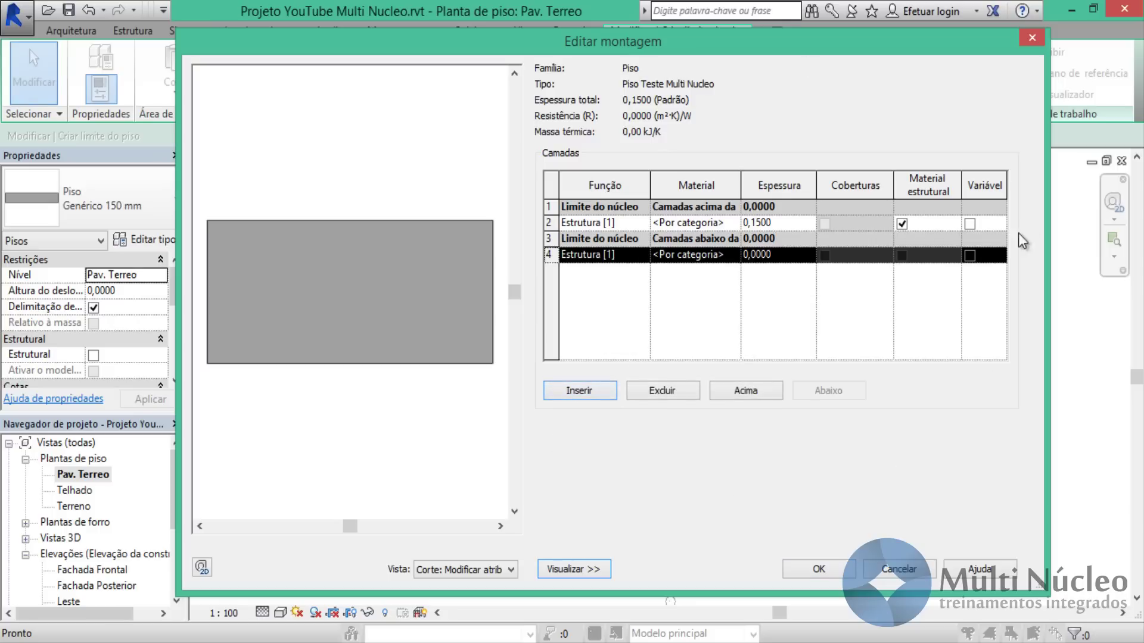
pyautogui.click(742, 395)
pyautogui.click(742, 395)
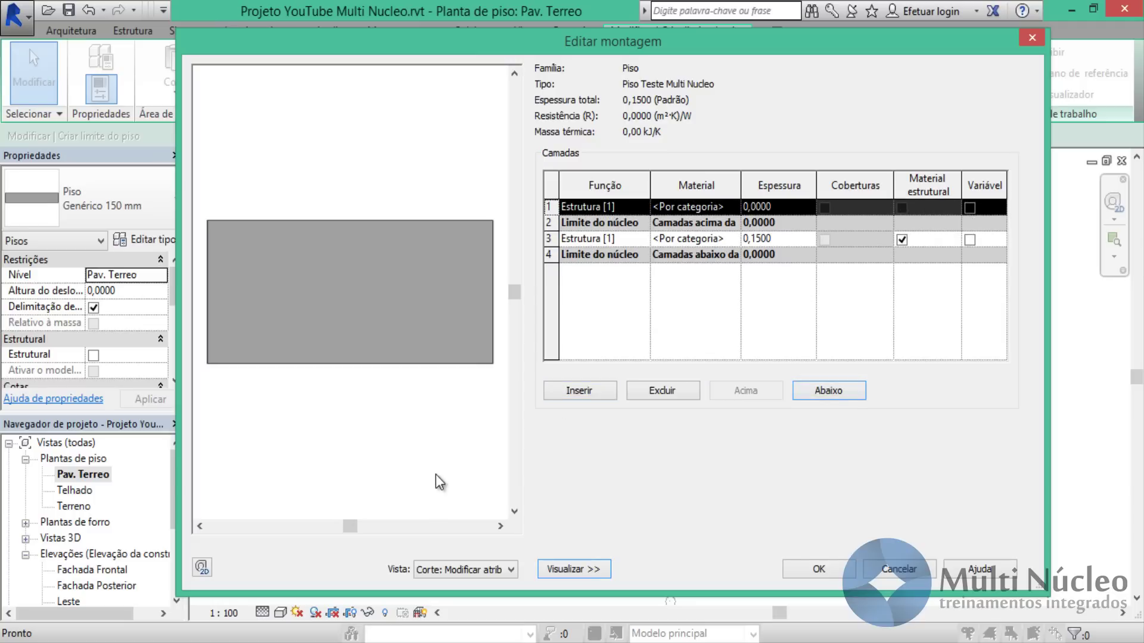
pyautogui.click(769, 208)
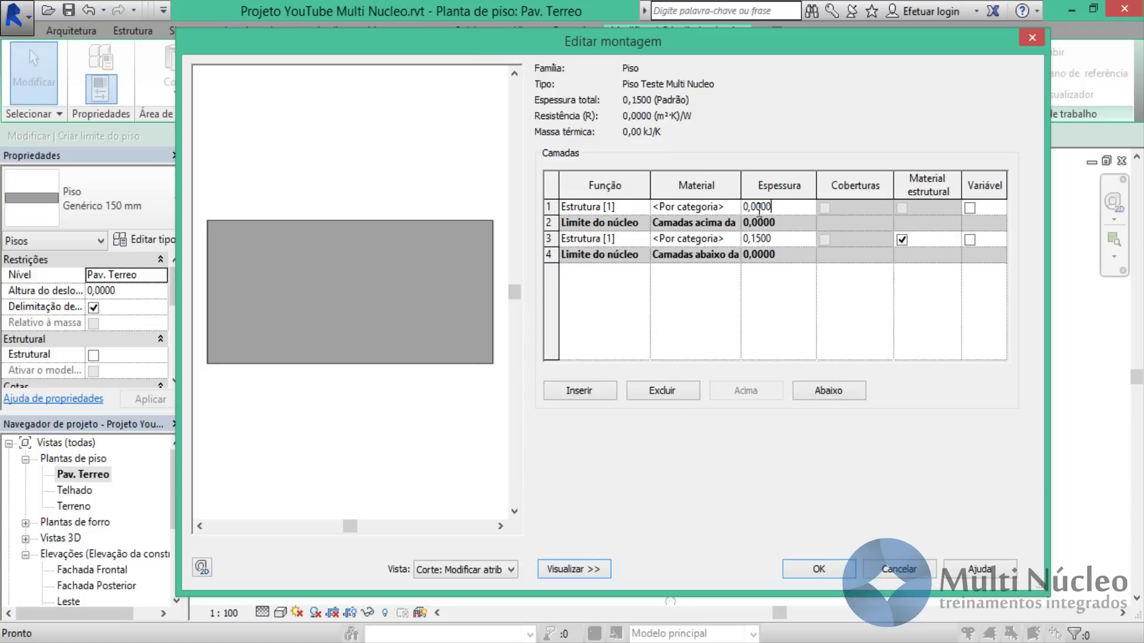
pyautogui.moveTo(758, 207); pyautogui.dragTo(823, 224)
pyautogui.write('5')
pyautogui.press('Return')
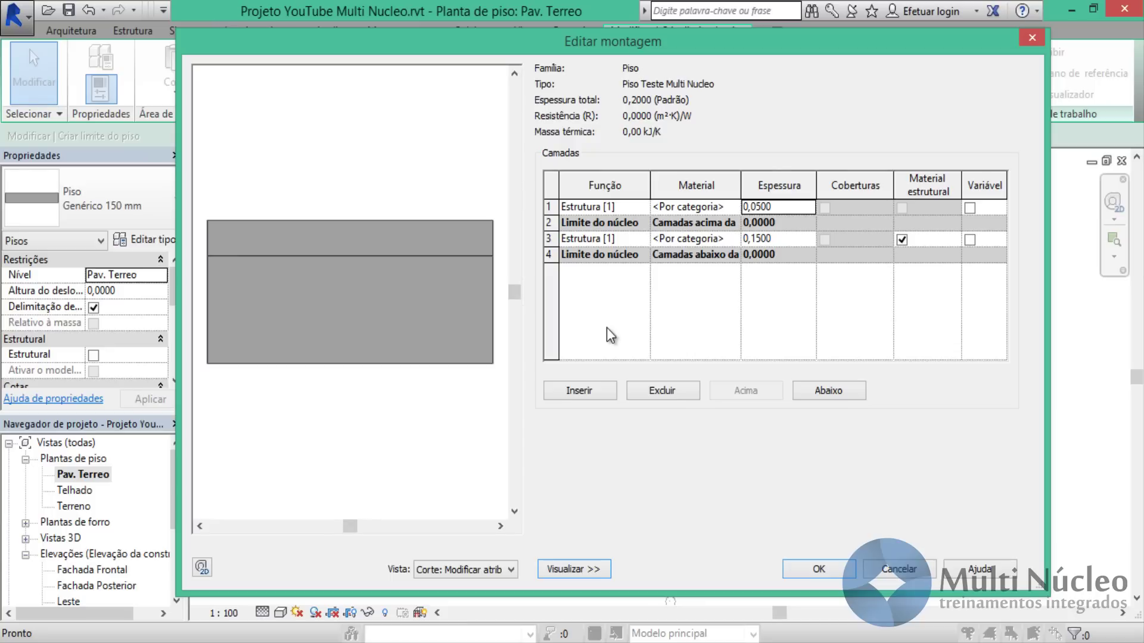
# Make the top layer an Acabamento 1 [4] finish in Cerejeira material.
pyautogui.click(640, 210)
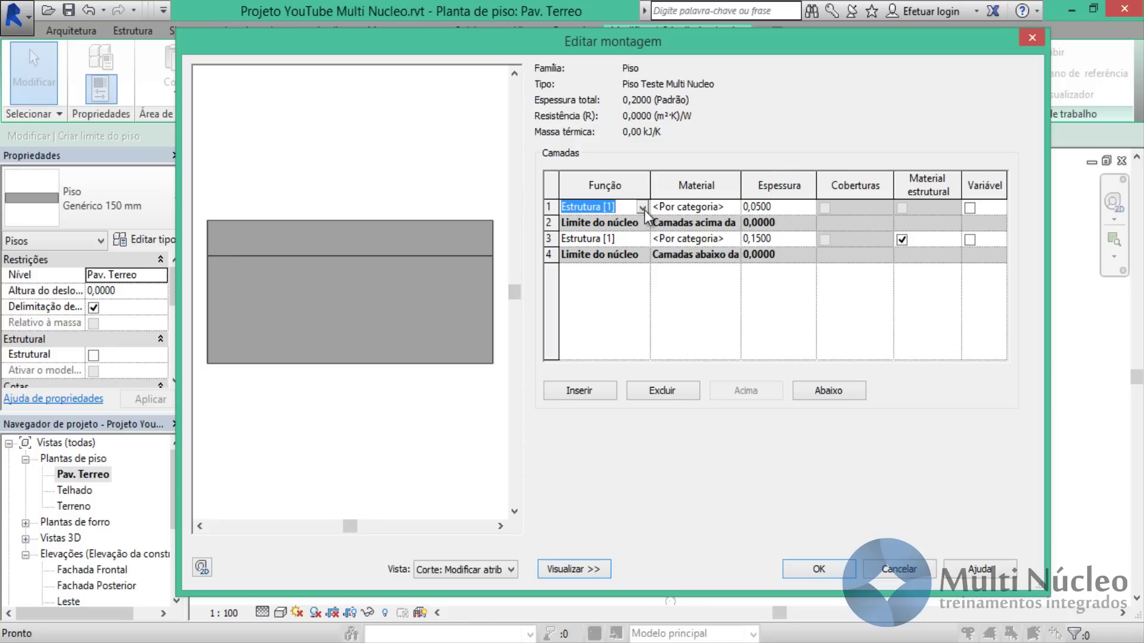
pyautogui.click(642, 208)
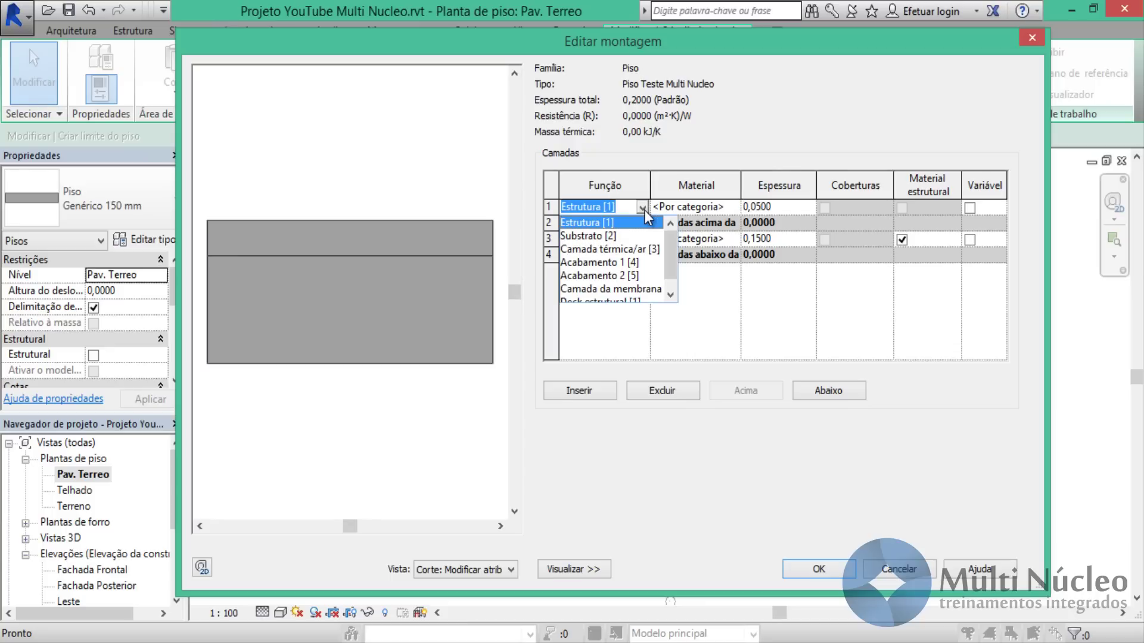
pyautogui.click(632, 262)
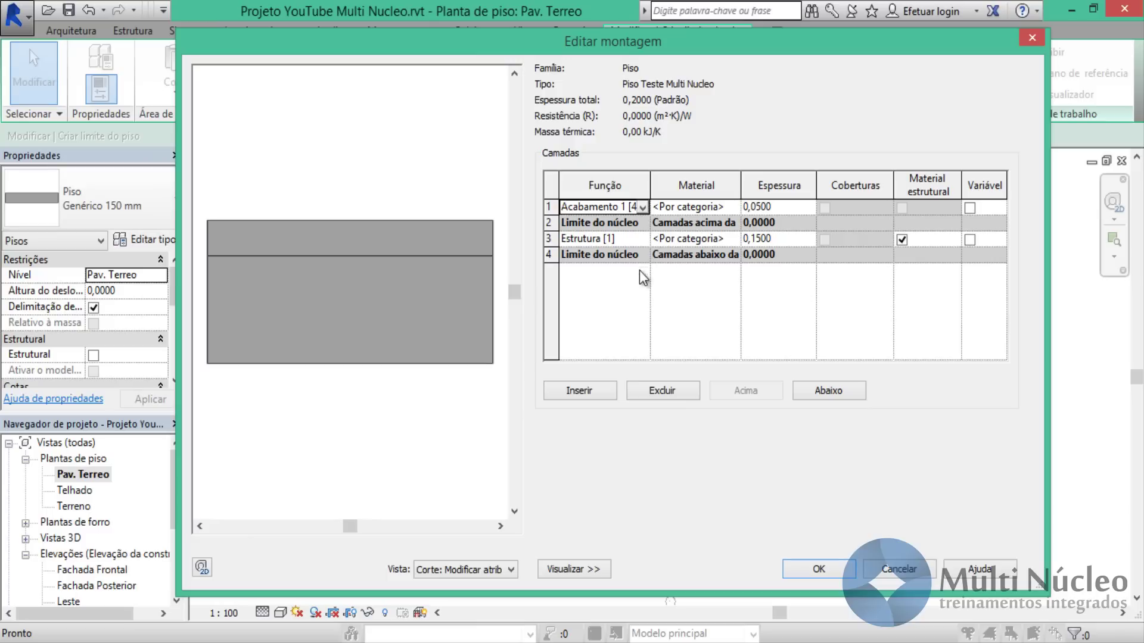
pyautogui.click(702, 209)
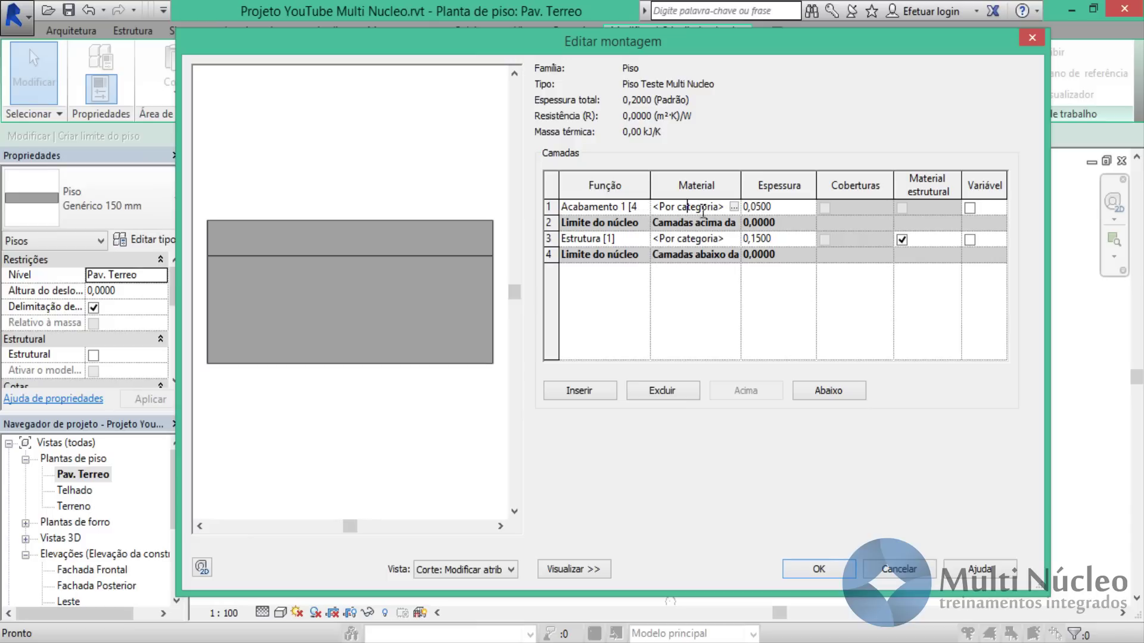
pyautogui.click(734, 206)
pyautogui.write('mad')
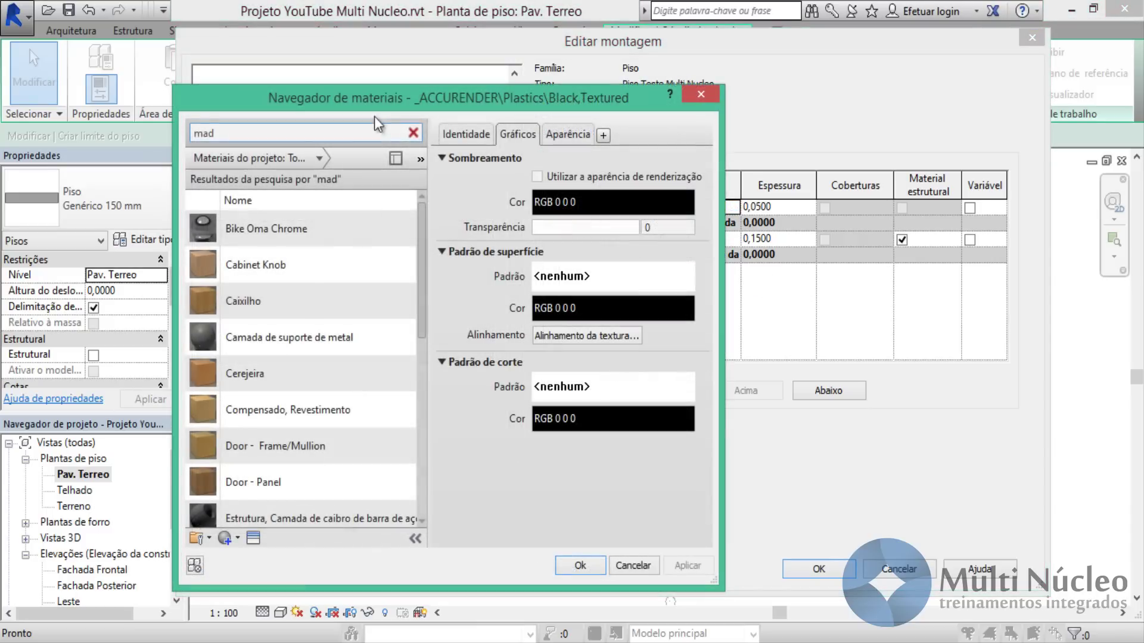
pyautogui.click(266, 385)
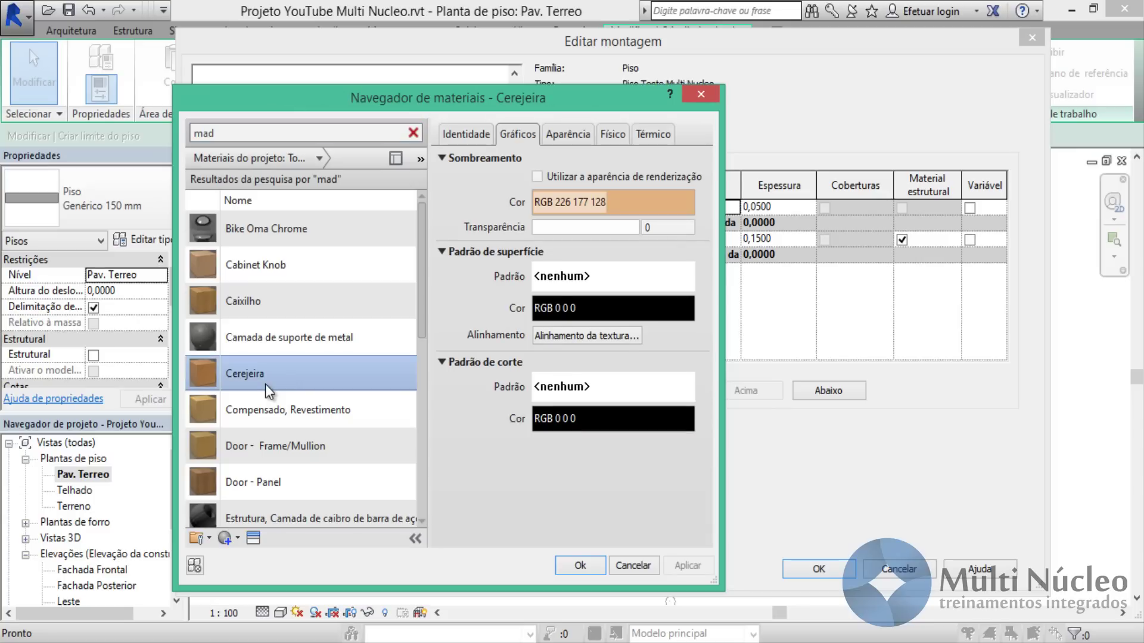
pyautogui.click(574, 567)
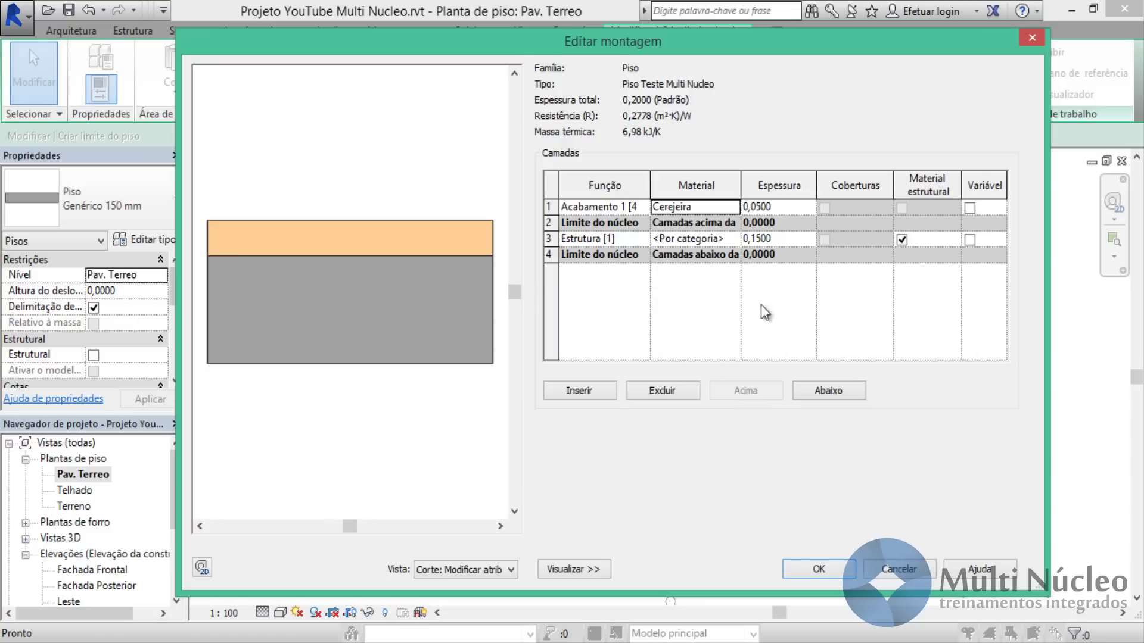
# Set the structure layer to 0,18 and the Cerejeira finish to 0,02, then accept both dialogs.
pyautogui.click(763, 206)
pyautogui.moveTo(755, 238); pyautogui.dragTo(801, 244)
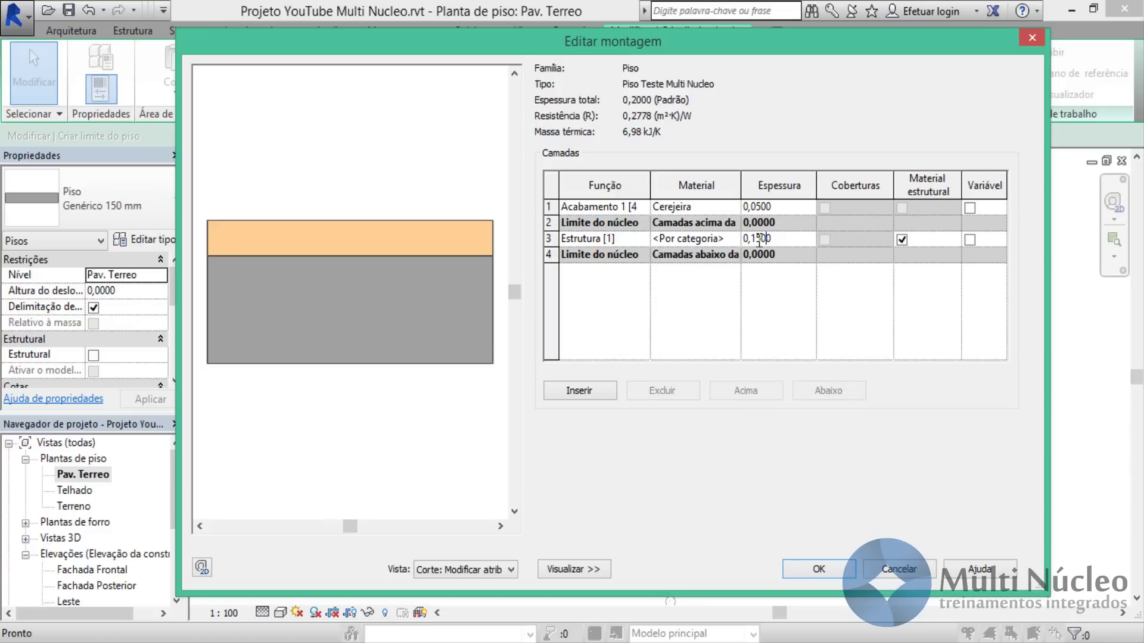
pyautogui.write('8')
pyautogui.click(763, 206)
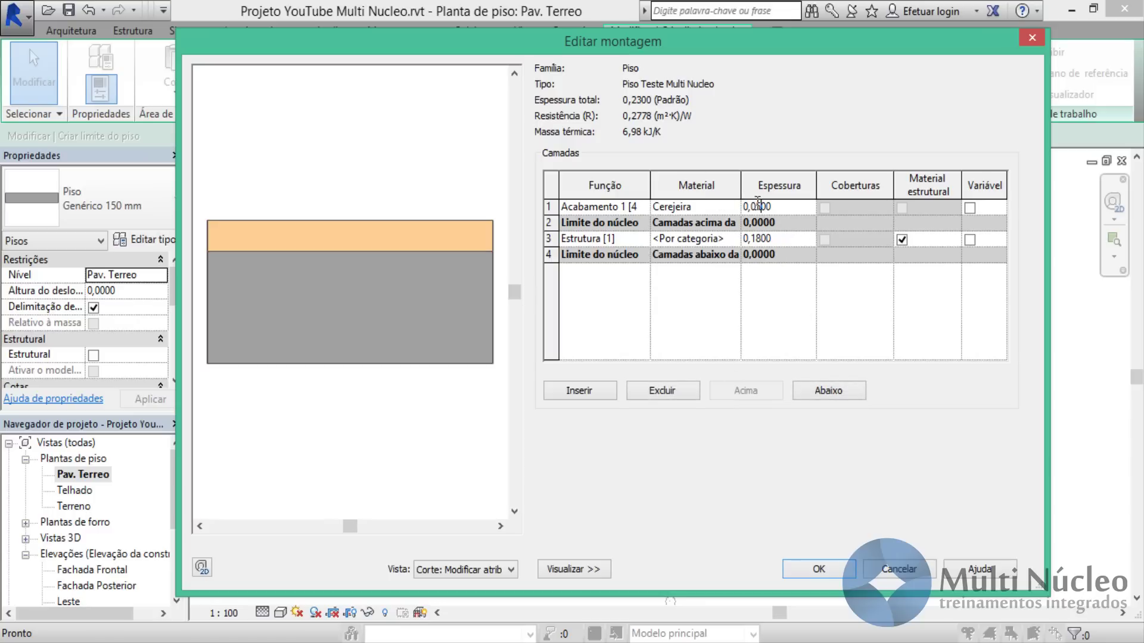
pyautogui.moveTo(755, 206); pyautogui.dragTo(815, 206)
pyautogui.write('2')
pyautogui.click(777, 299)
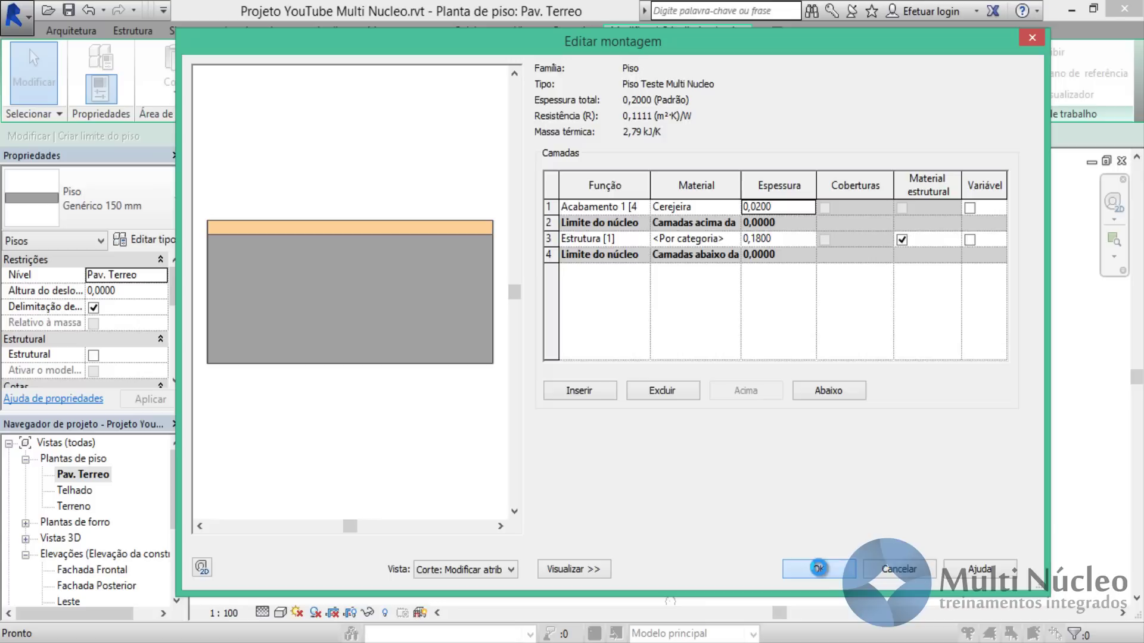
pyautogui.click(819, 567)
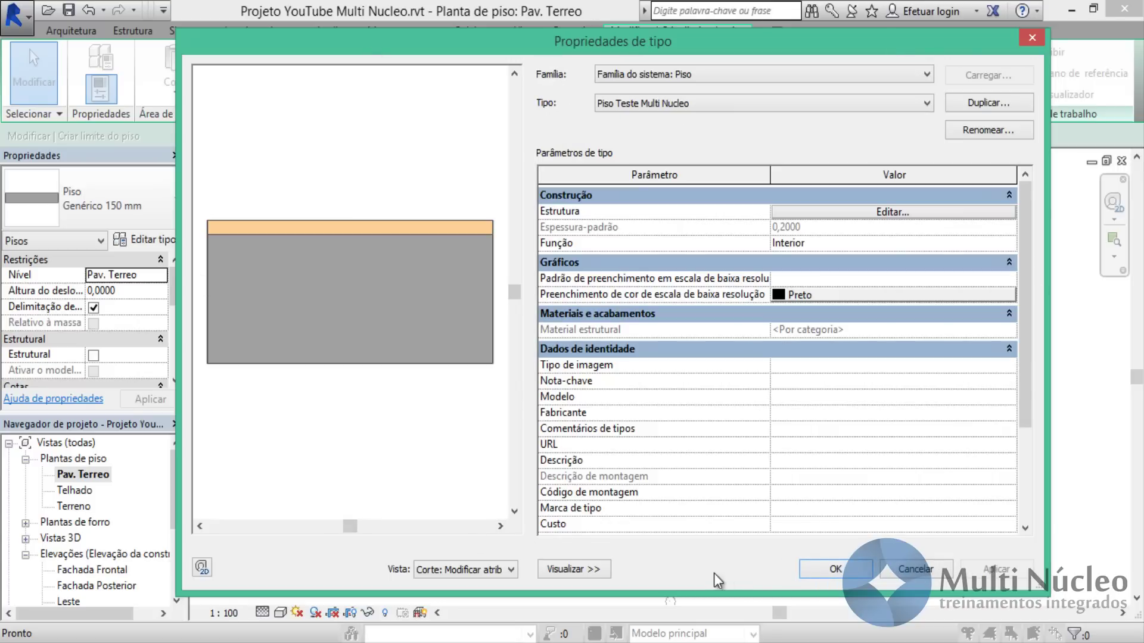
pyautogui.click(833, 571)
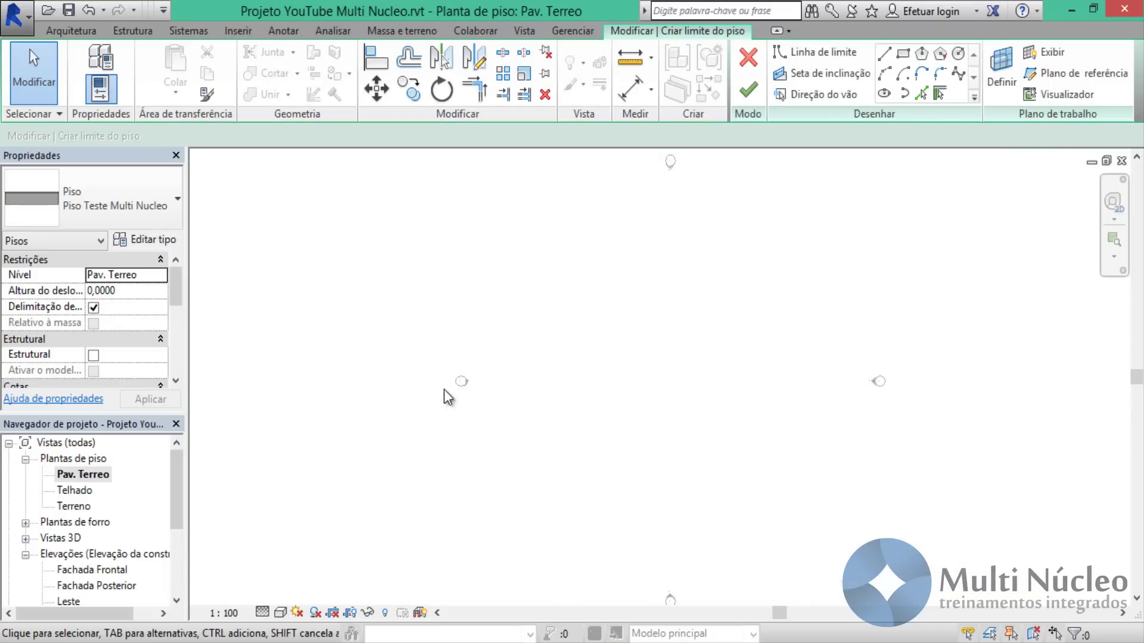
# Switch the sketched floor's type to Genérico 150 mm in the Type Selector.
pyautogui.click(141, 206)
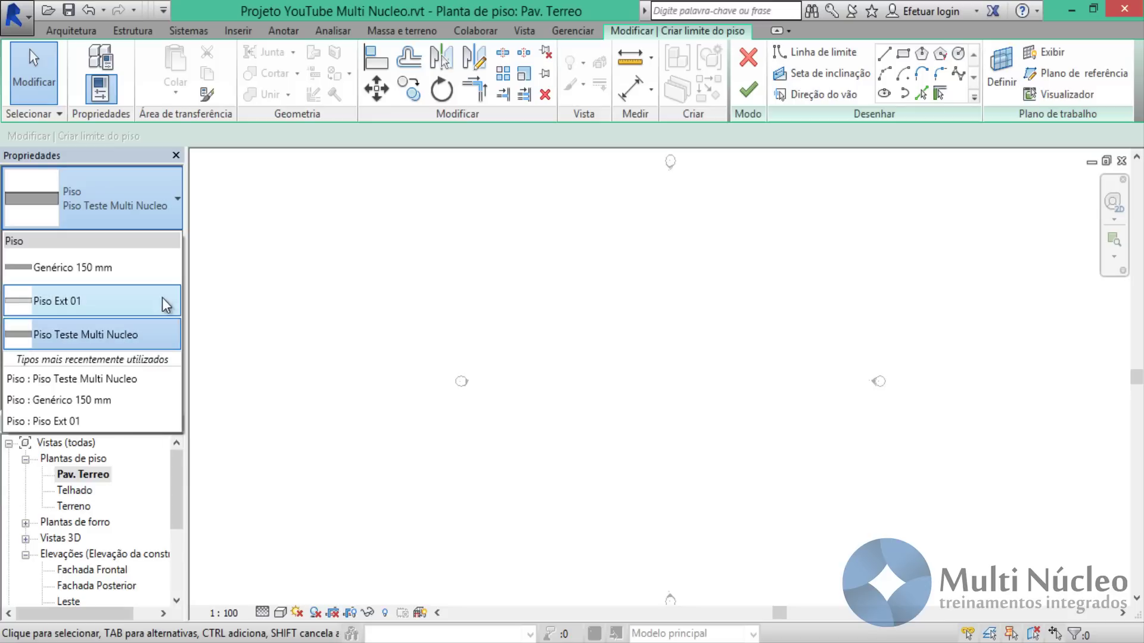
pyautogui.click(70, 269)
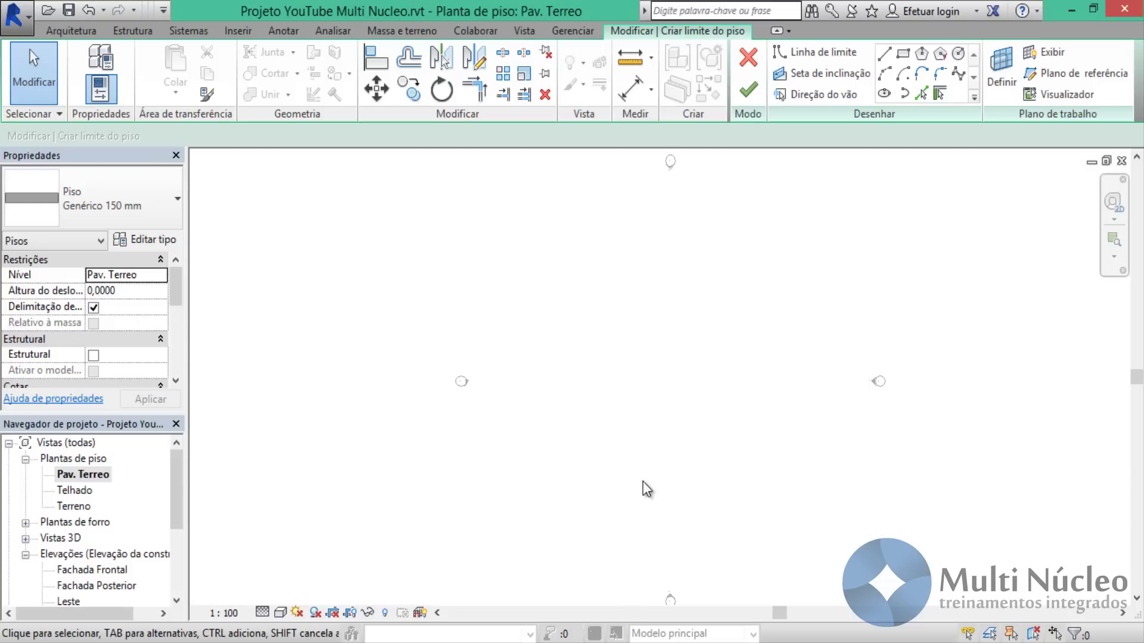
# Draw a vertical 10,6 boundary line and start a new chain at its bottom end.
pyautogui.click(885, 57)
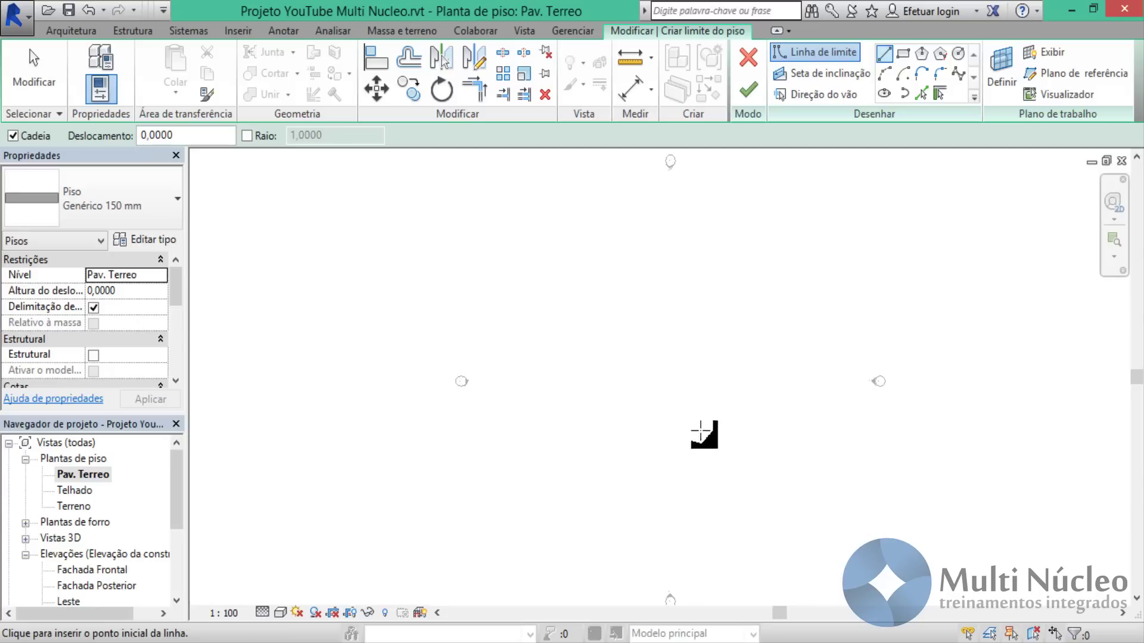
pyautogui.click(705, 425)
pyautogui.scroll(2, 705, 426)
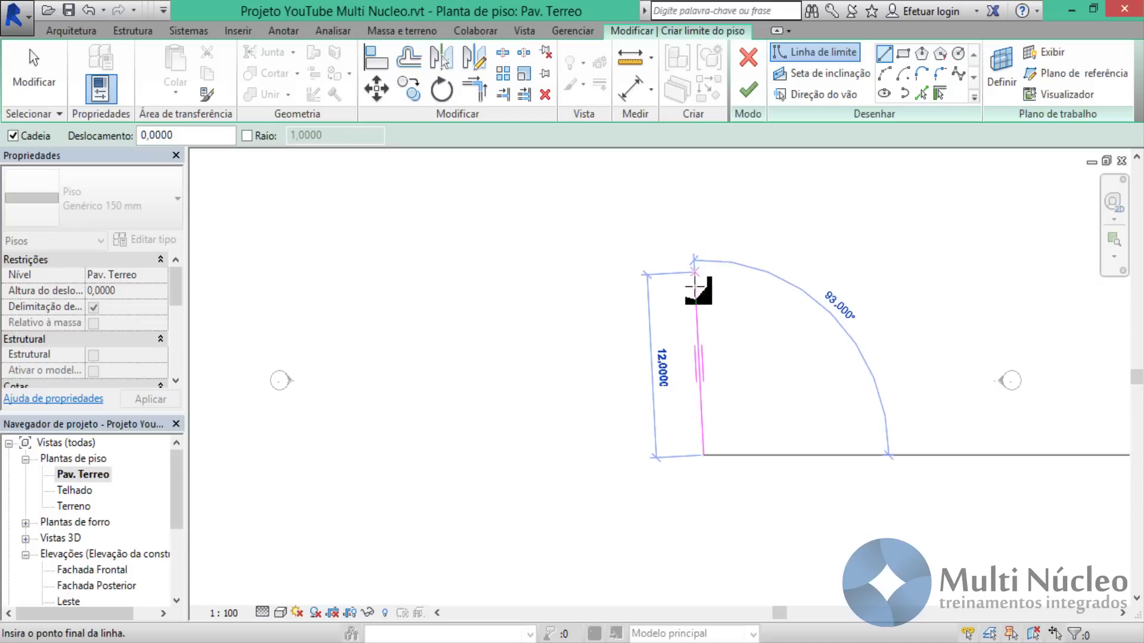
pyautogui.scroll(1, 701, 295)
pyautogui.scroll(-1, 697, 293)
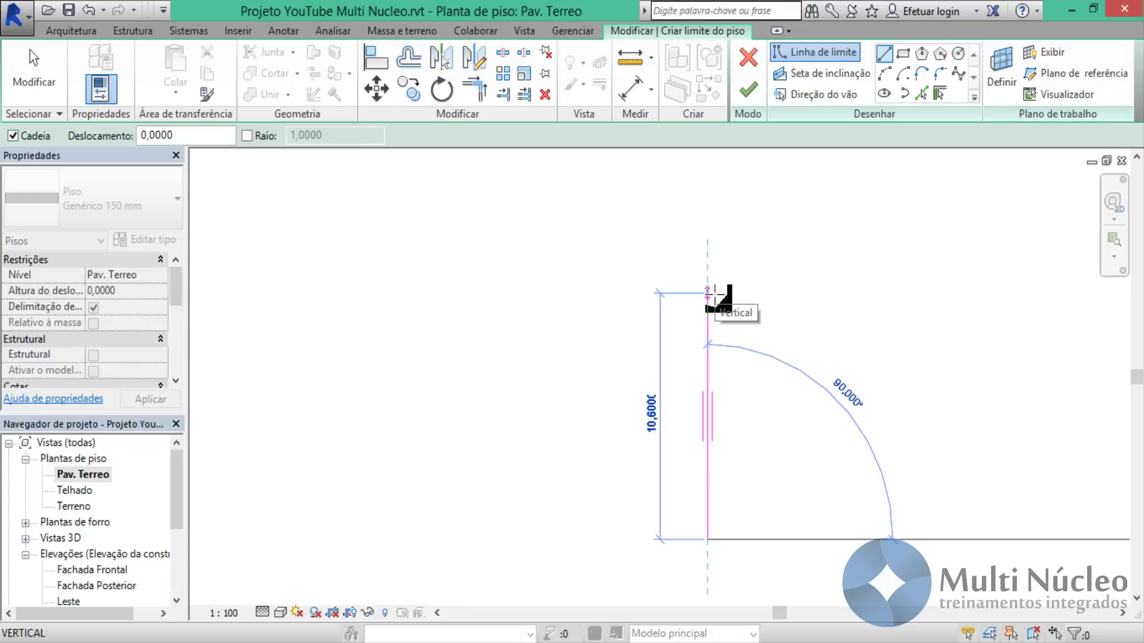
pyautogui.write('10.')
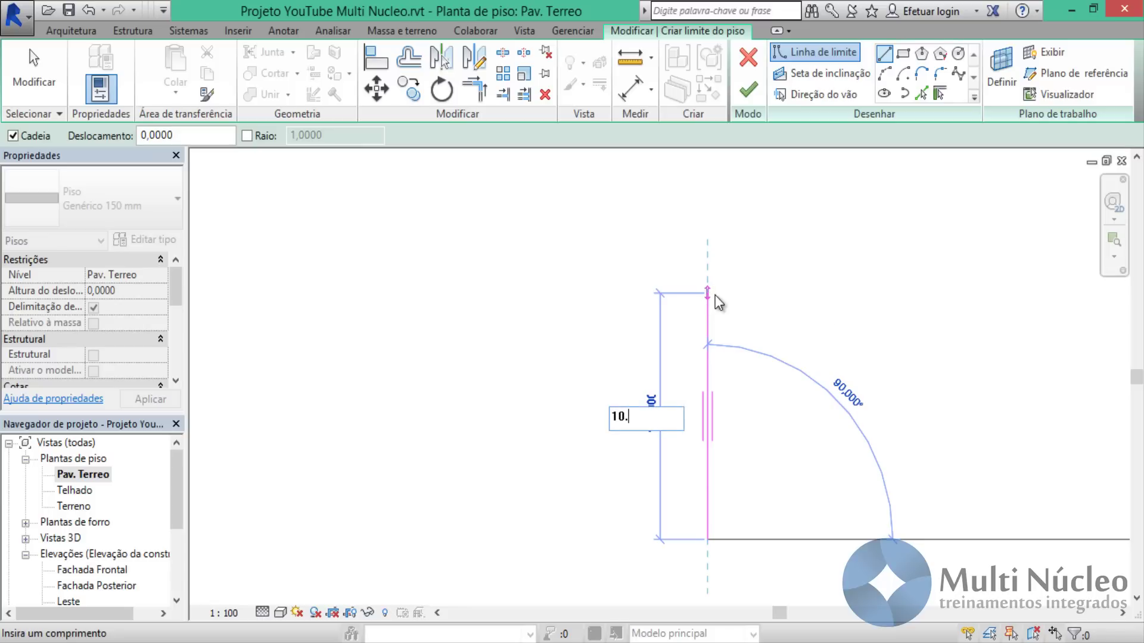
pyautogui.write('6')
pyautogui.press('Return')
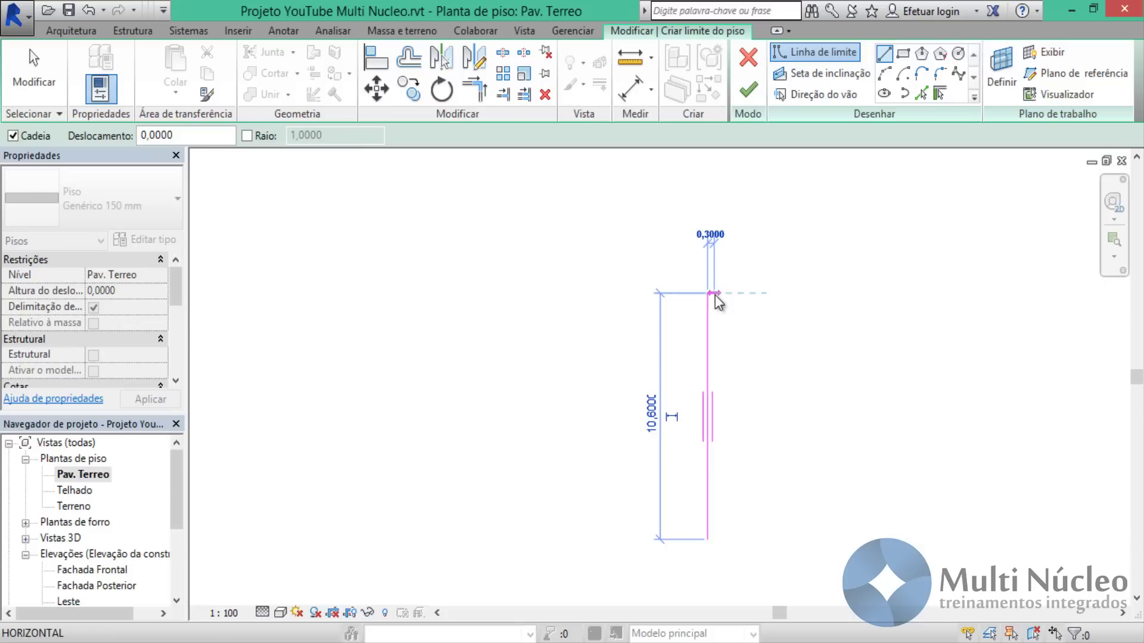
pyautogui.press('Escape')
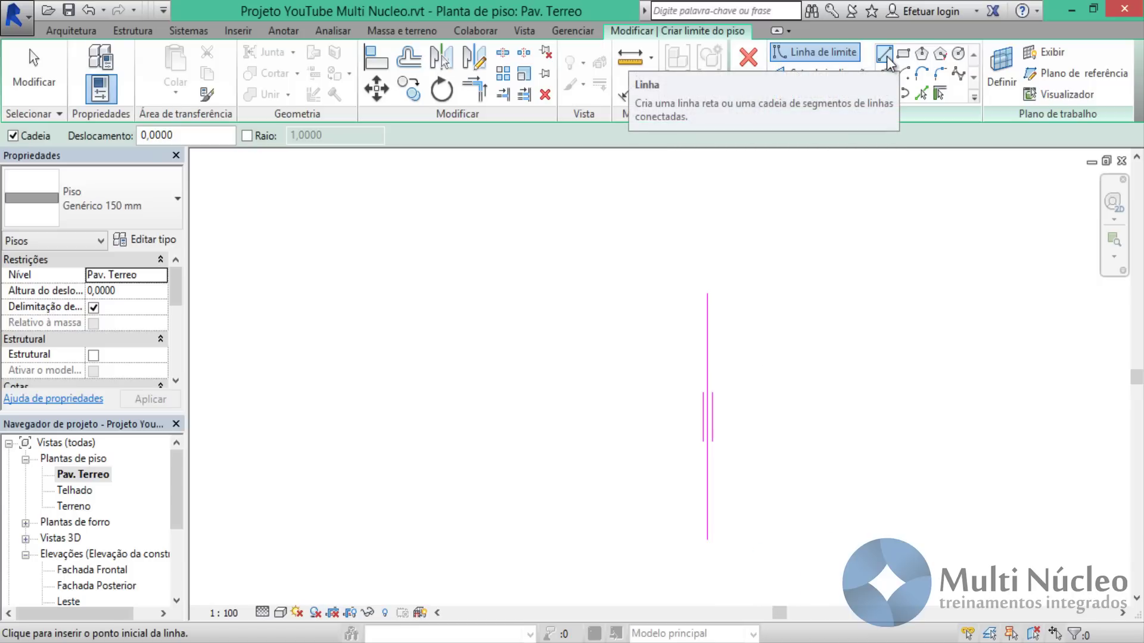
pyautogui.moveTo(884, 54)
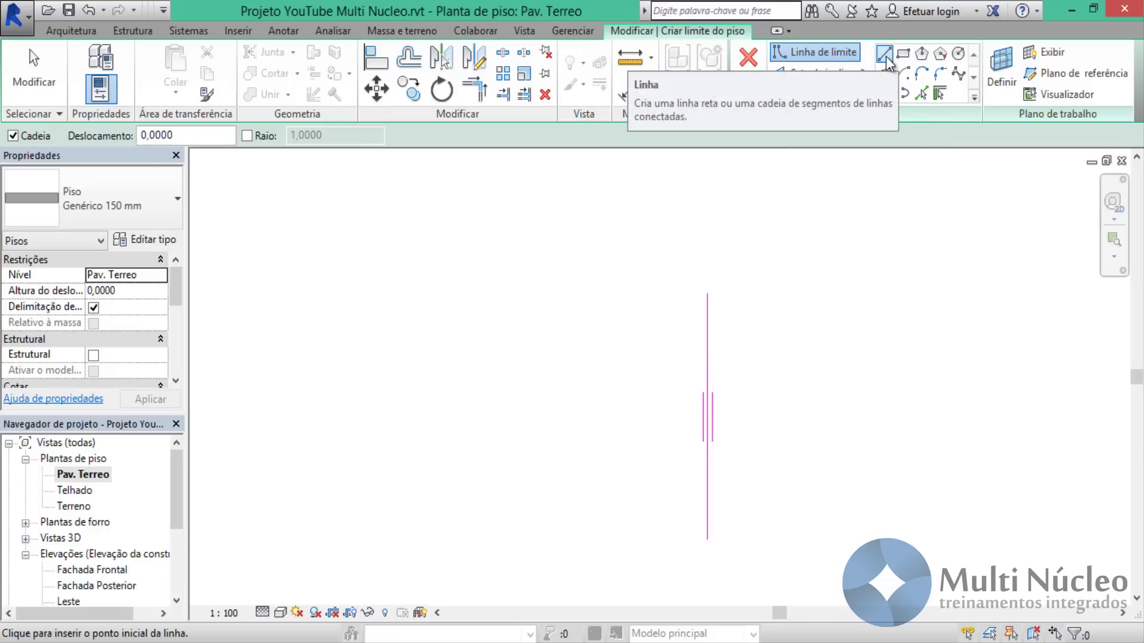
pyautogui.scroll(2, 722, 574)
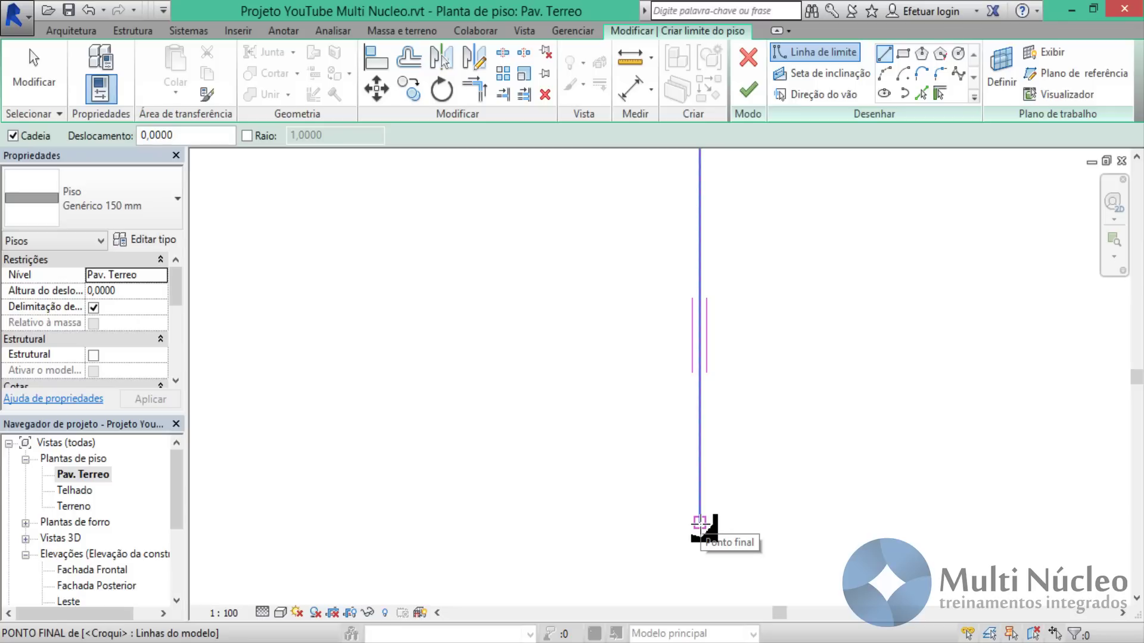
pyautogui.click(700, 523)
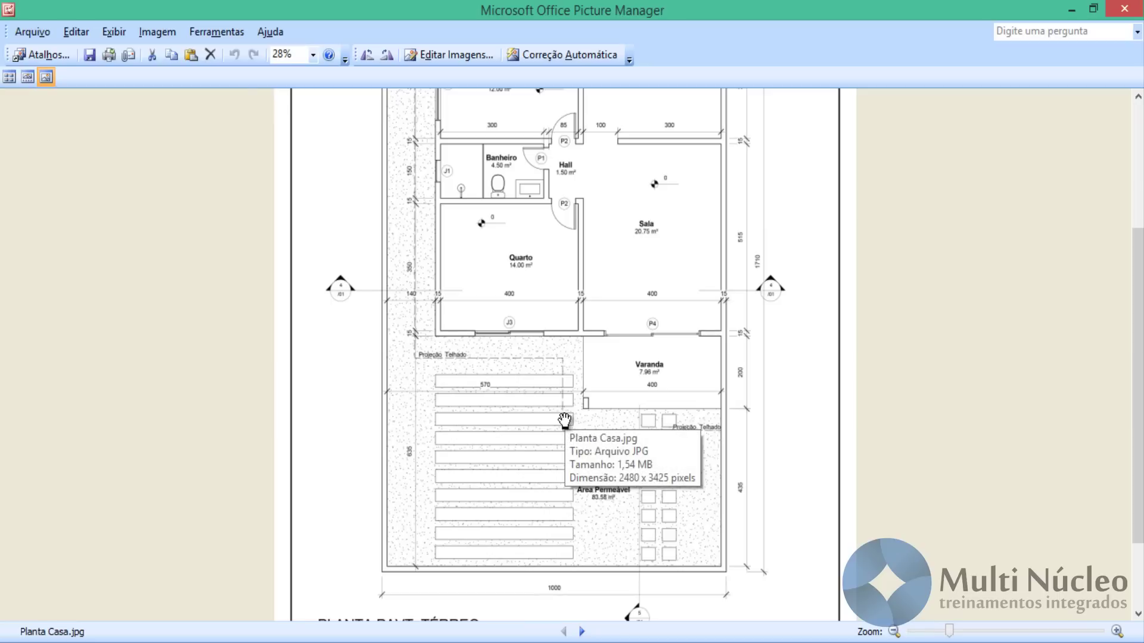
# Pan the Planta Casa.jpg image down to show the Quarto and Cozinha rooms.
pyautogui.moveTo(566, 417)
pyautogui.mouseDown()
pyautogui.moveTo(582, 444)
pyautogui.moveTo(571, 487)
pyautogui.mouseUp()
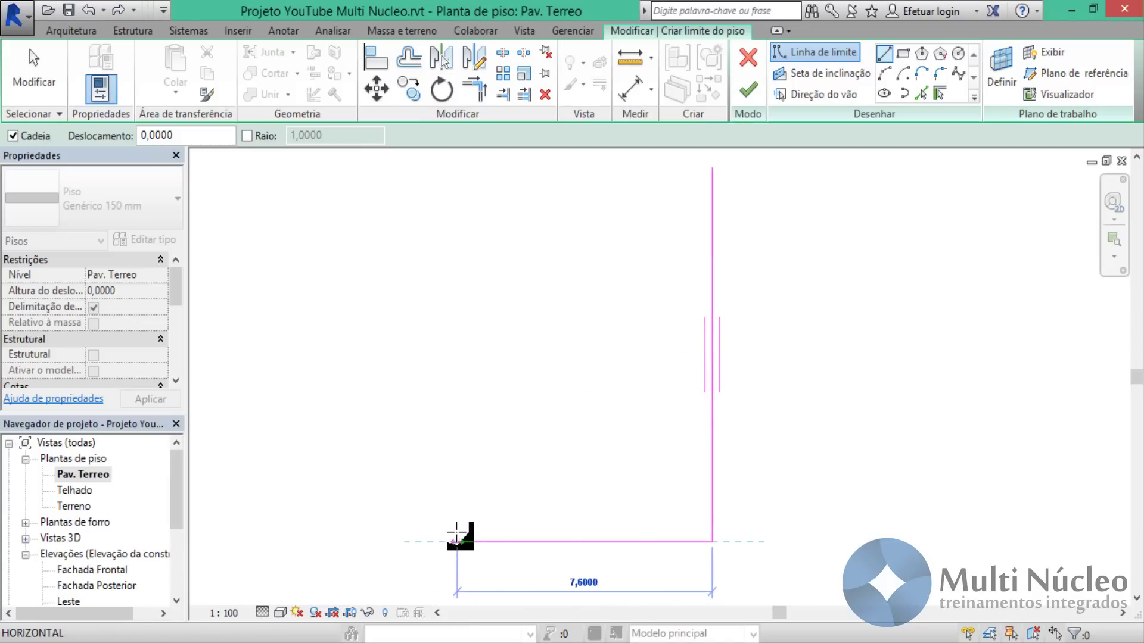
# Draw boundary segments of 4,15, 2 and 4,3 forming the floor's step.
pyautogui.write('4,')
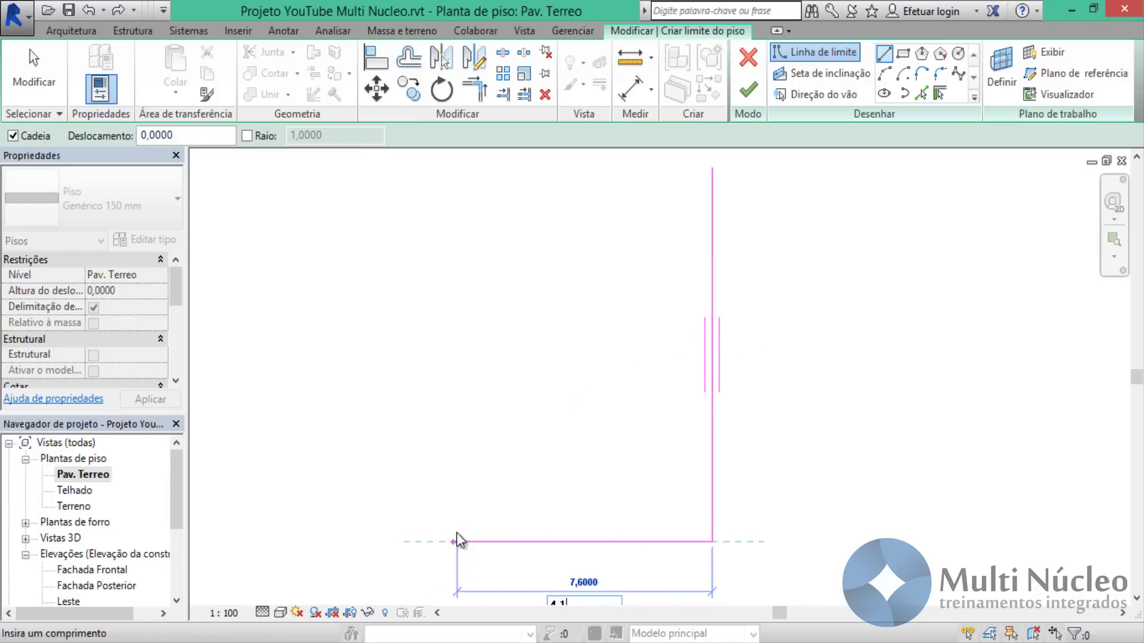
pyautogui.write('15')
pyautogui.press('Return')
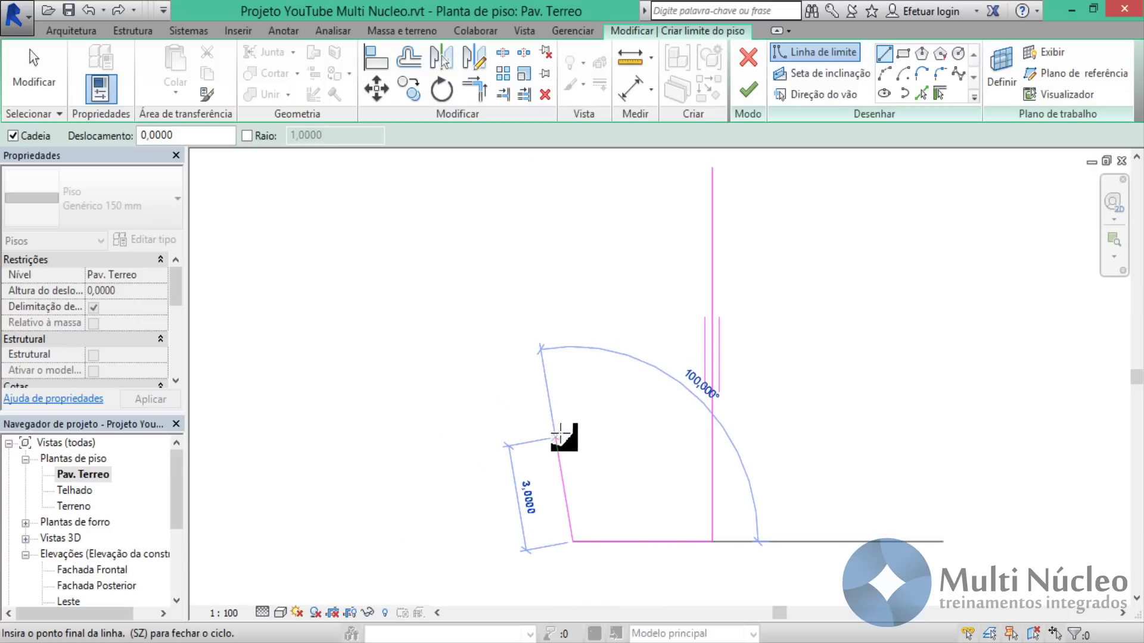
pyautogui.write('2')
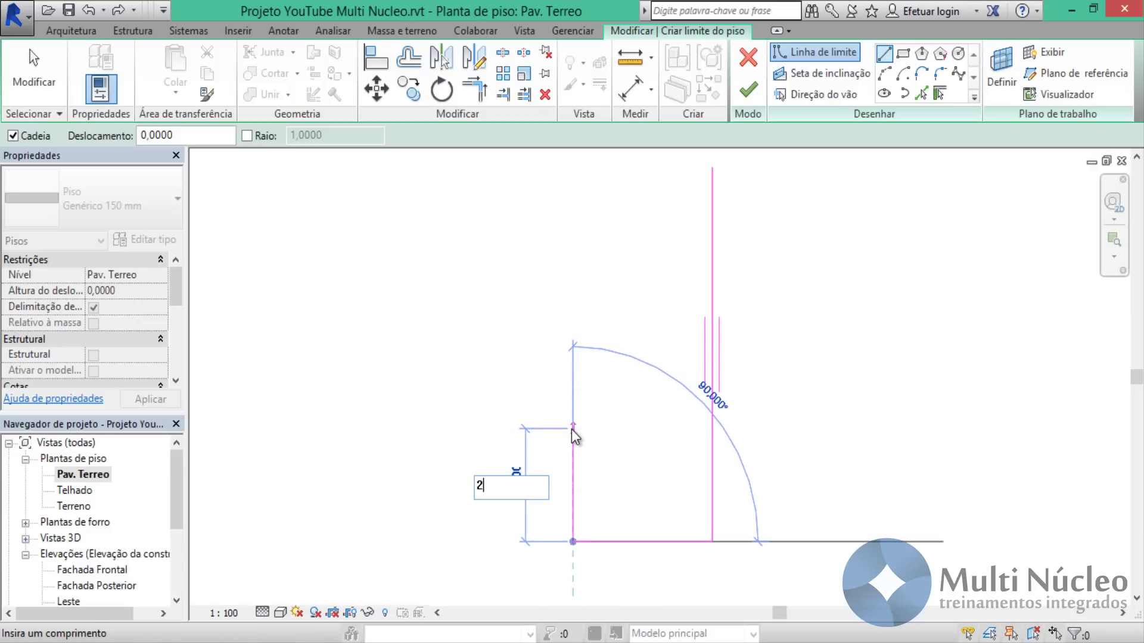
pyautogui.press('Return')
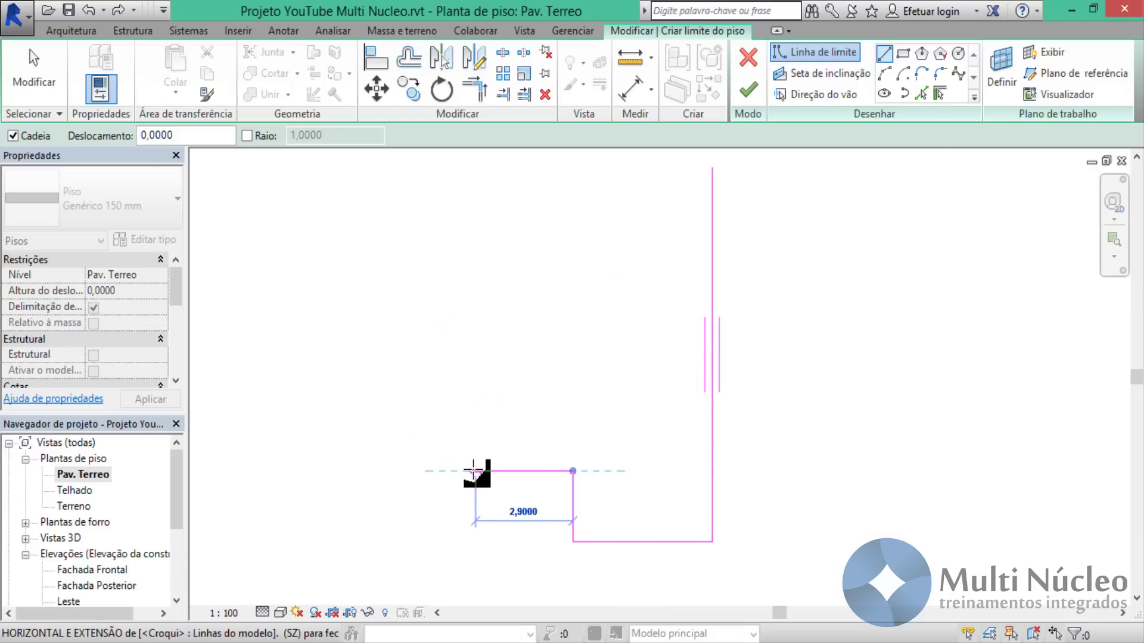
pyautogui.write('4.3')
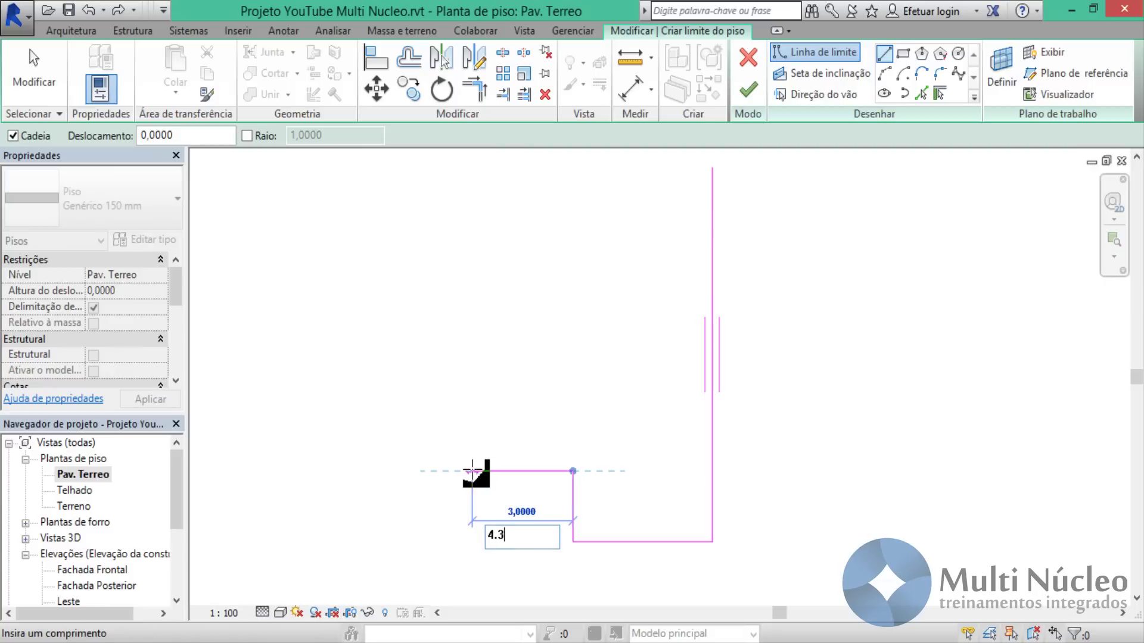
pyautogui.press('Return')
# Close the outline with the 8,6 left and top edges and stop drawing.
pyautogui.scroll(-1, 474, 472)
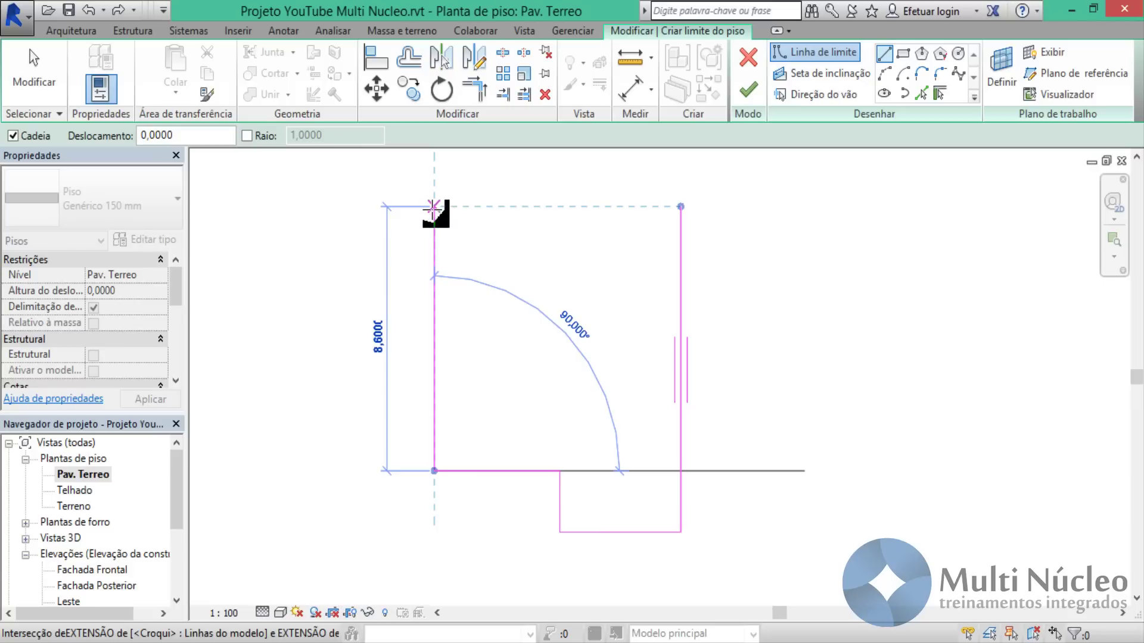
pyautogui.click(434, 207)
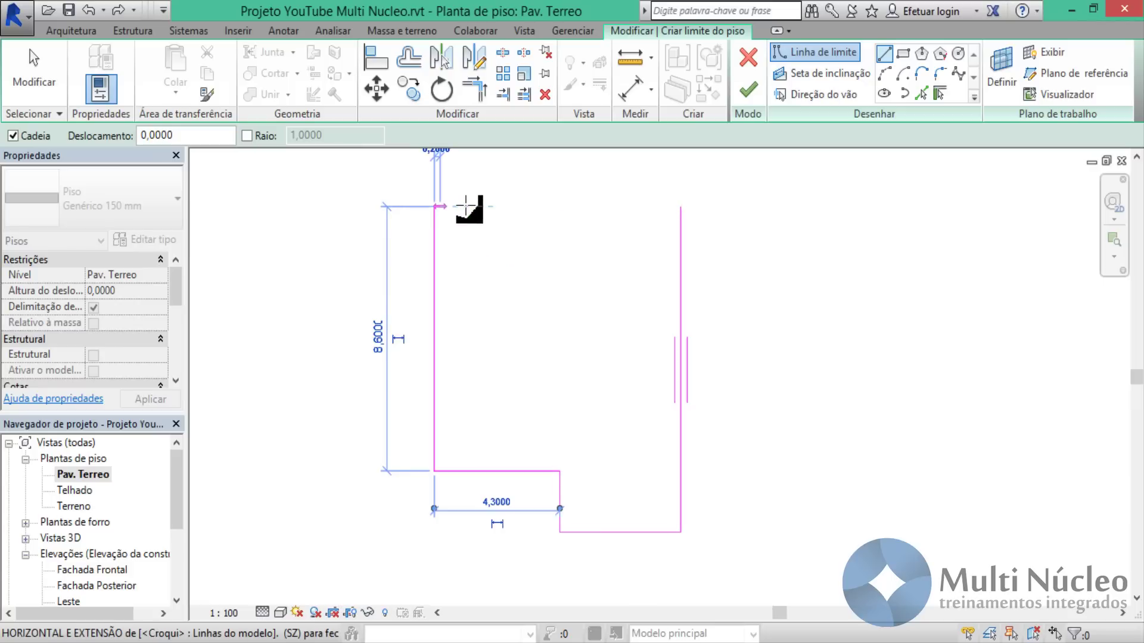
pyautogui.click(679, 206)
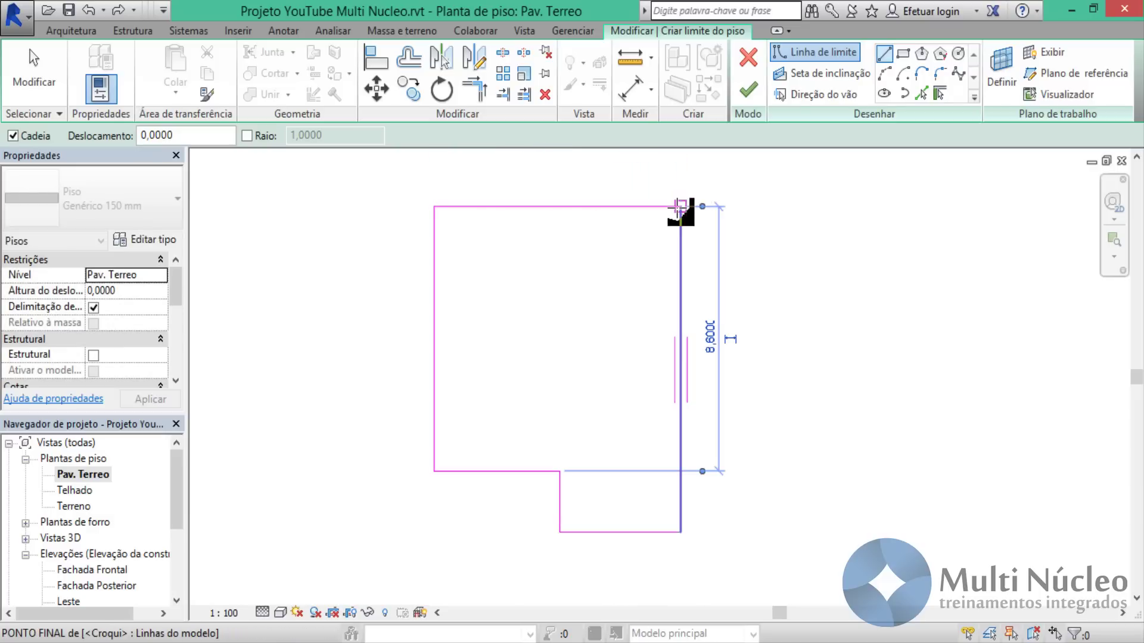
pyautogui.press('Escape')
pyautogui.press('Escape')
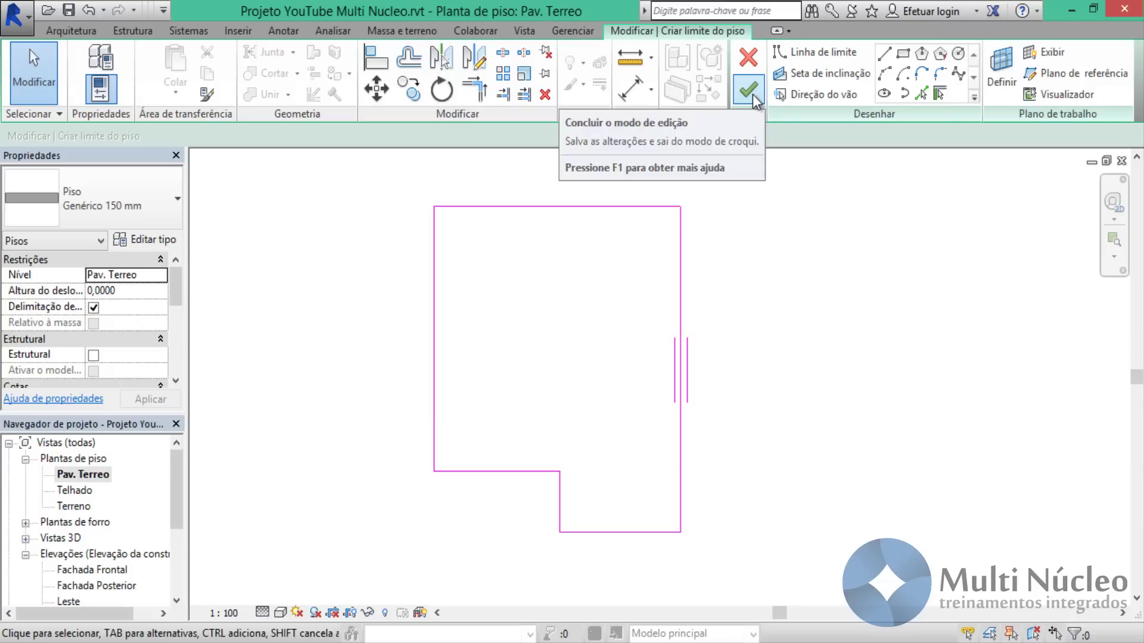
# Finish the L-shaped floor sketch and view it in the Fachada Frontal elevation.
pyautogui.click(753, 94)
pyautogui.moveTo(762, 331); pyautogui.dragTo(815, 329, button='middle')
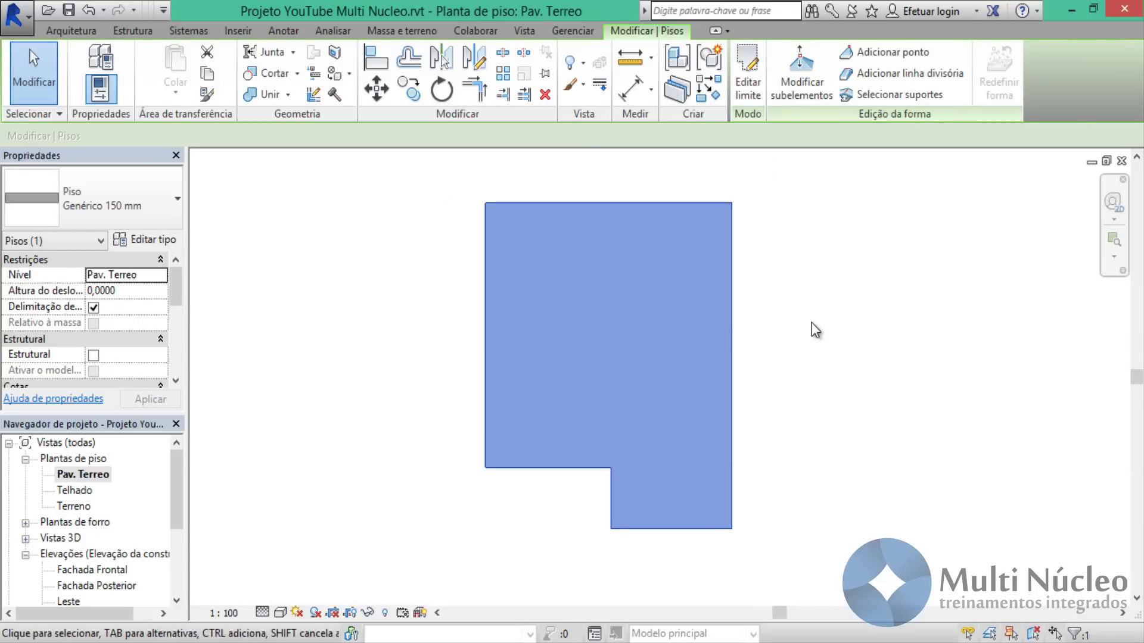
pyautogui.press('Escape')
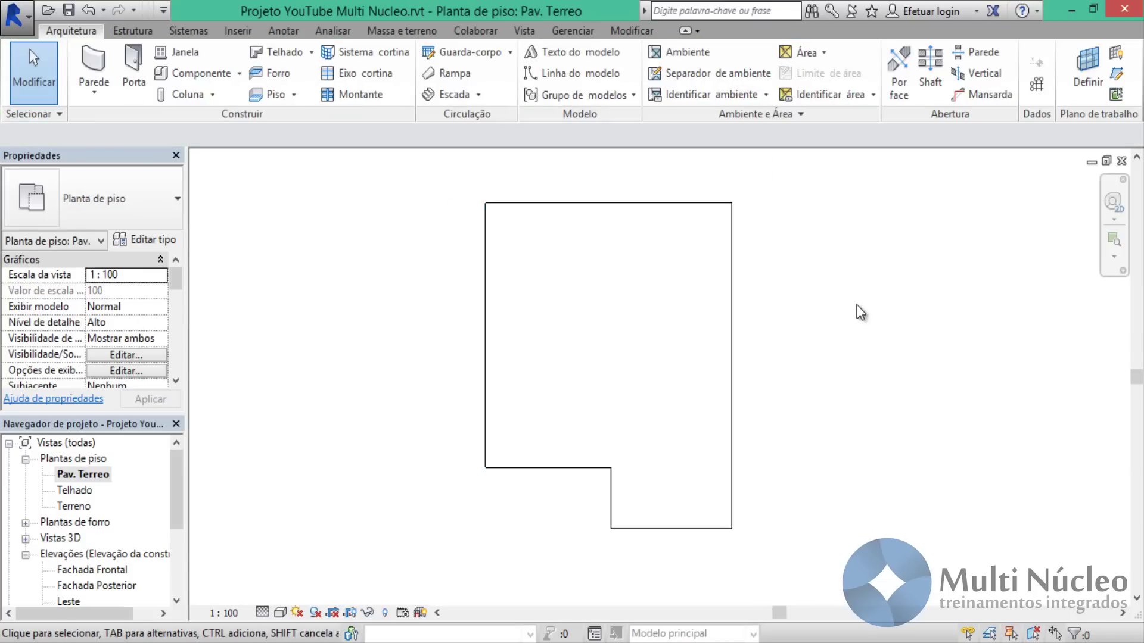
pyautogui.doubleClick(90, 571)
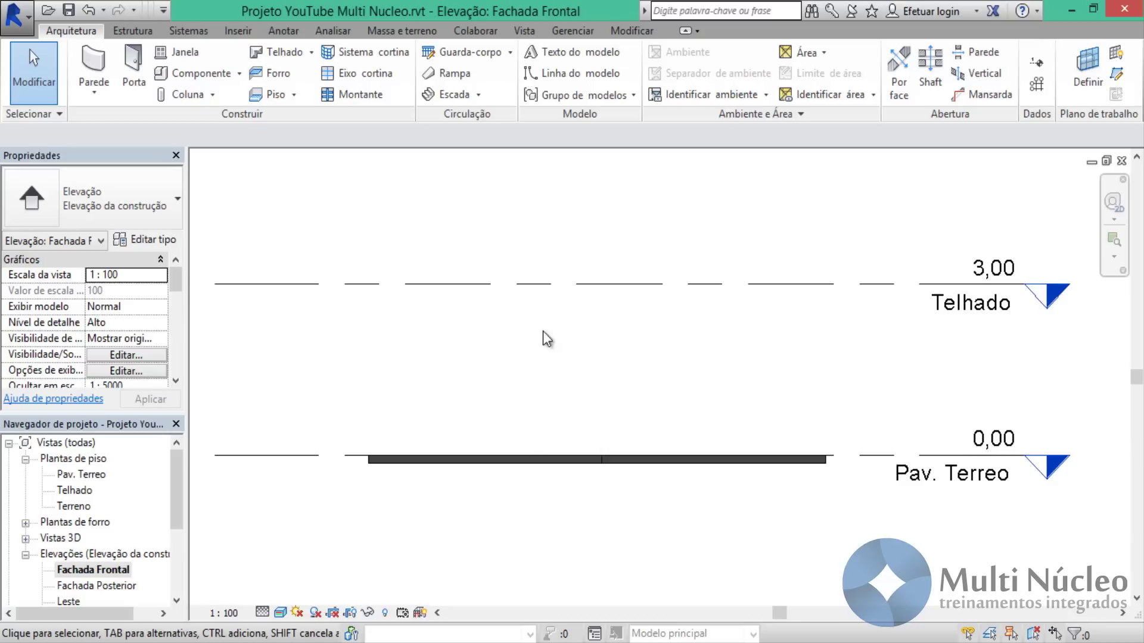
# Inspect the L-shaped slab in the default 3D view, then return to the Pav. Terreo plan.
pyautogui.click(524, 33)
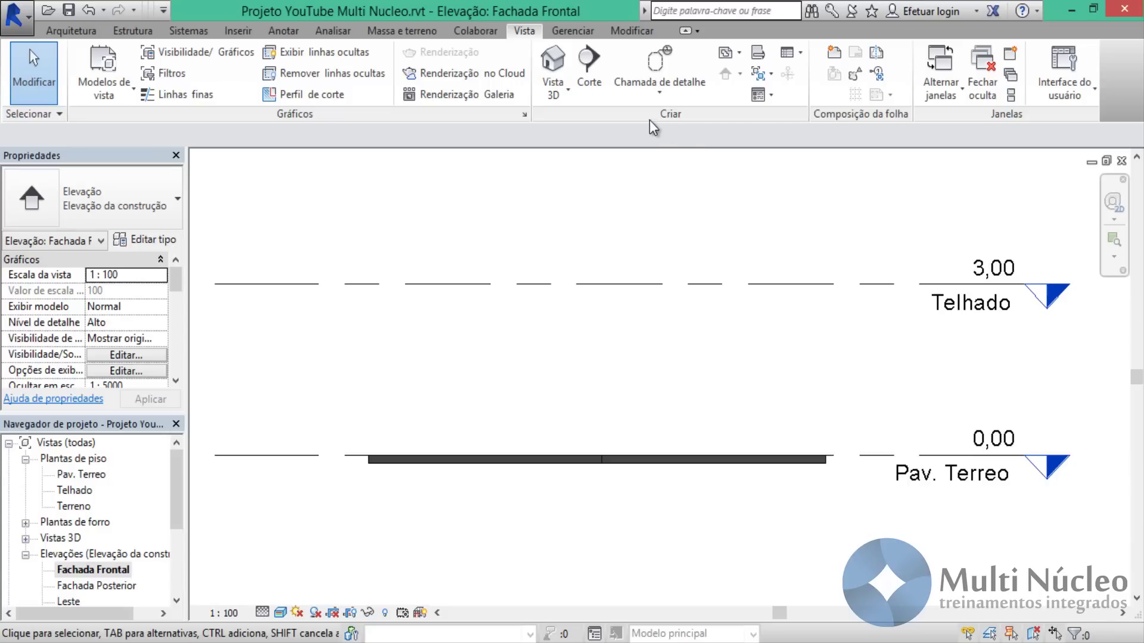
pyautogui.click(563, 94)
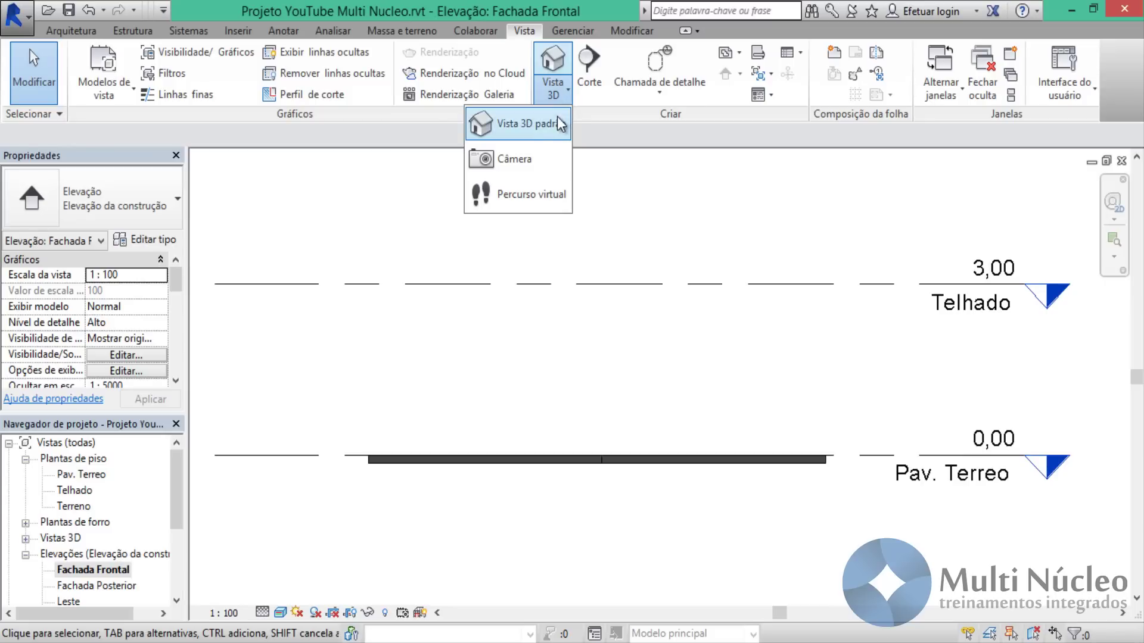
pyautogui.click(513, 126)
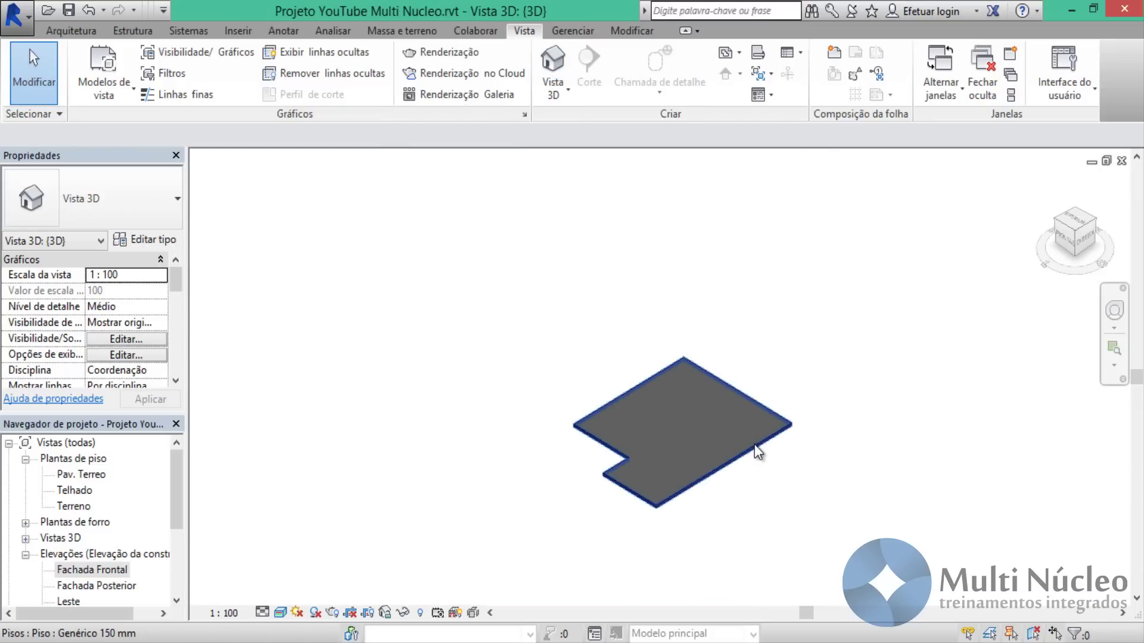
pyautogui.scroll(2, 743, 507)
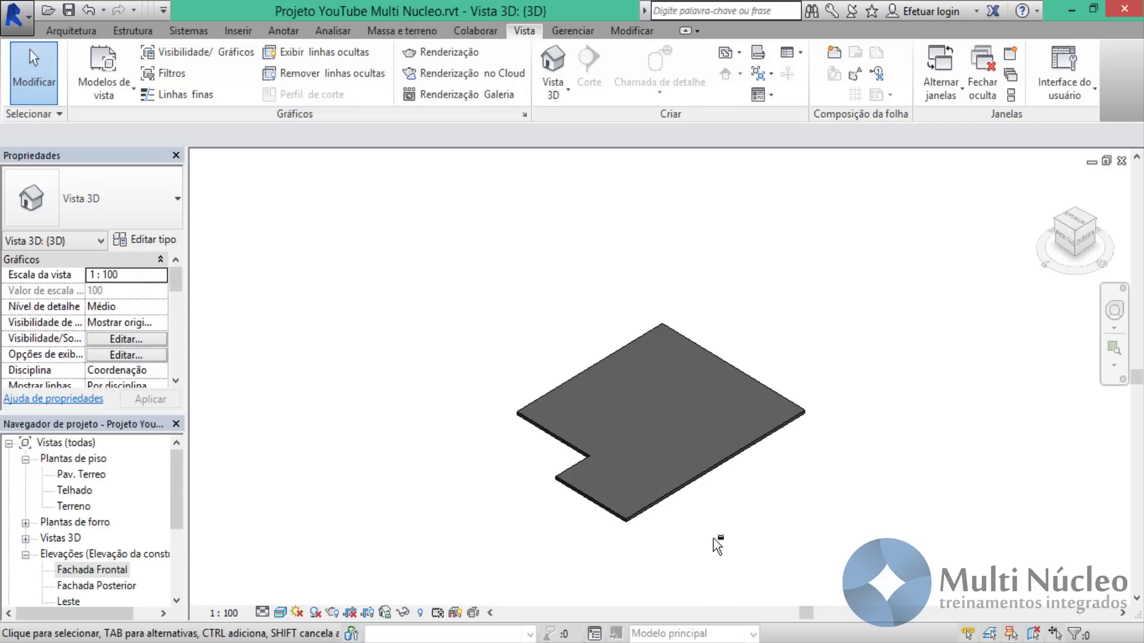
pyautogui.moveTo(724, 538)
pyautogui.keyDown('shift'); pyautogui.mouseDown(button='middle')
pyautogui.moveTo(756, 498)
pyautogui.moveTo(799, 477)
pyautogui.moveTo(1020, 428)
pyautogui.moveTo(771, 439)
pyautogui.moveTo(645, 503)
pyautogui.moveTo(681, 317)
pyautogui.moveTo(670, 481)
pyautogui.moveTo(832, 492)
pyautogui.moveTo(830, 477)
pyautogui.moveTo(592, 492)
pyautogui.moveTo(825, 504)
pyautogui.moveTo(914, 335)
pyautogui.moveTo(743, 419)
pyautogui.moveTo(720, 534)
pyautogui.moveTo(705, 453)
pyautogui.mouseUp(button='middle'); pyautogui.keyUp('shift')
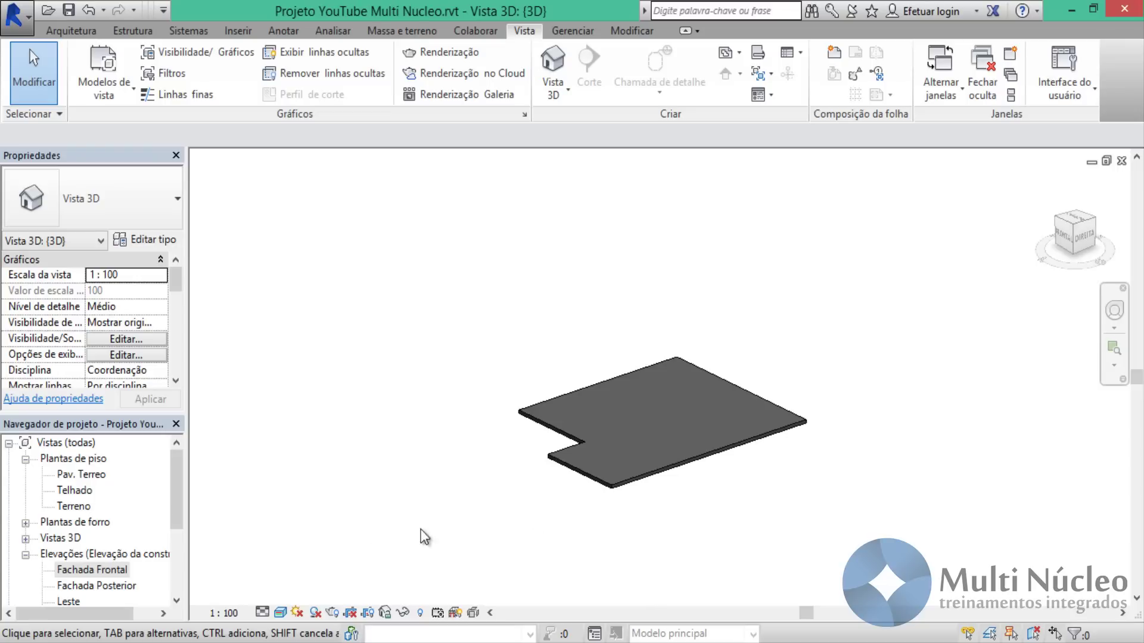
pyautogui.doubleClick(90, 475)
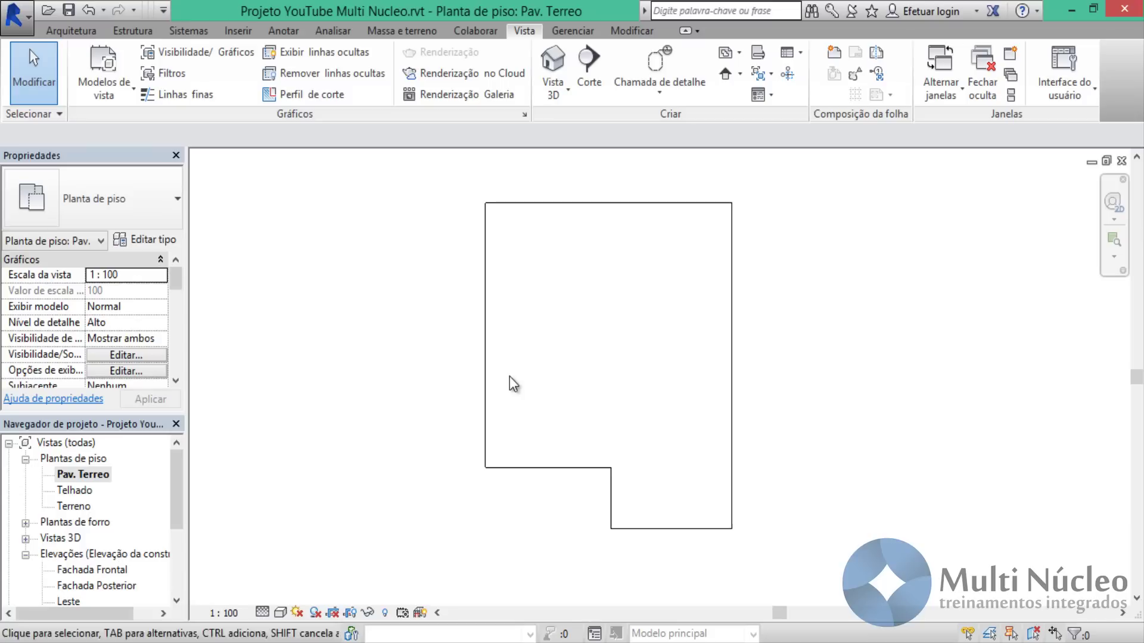
pyautogui.click(84, 35)
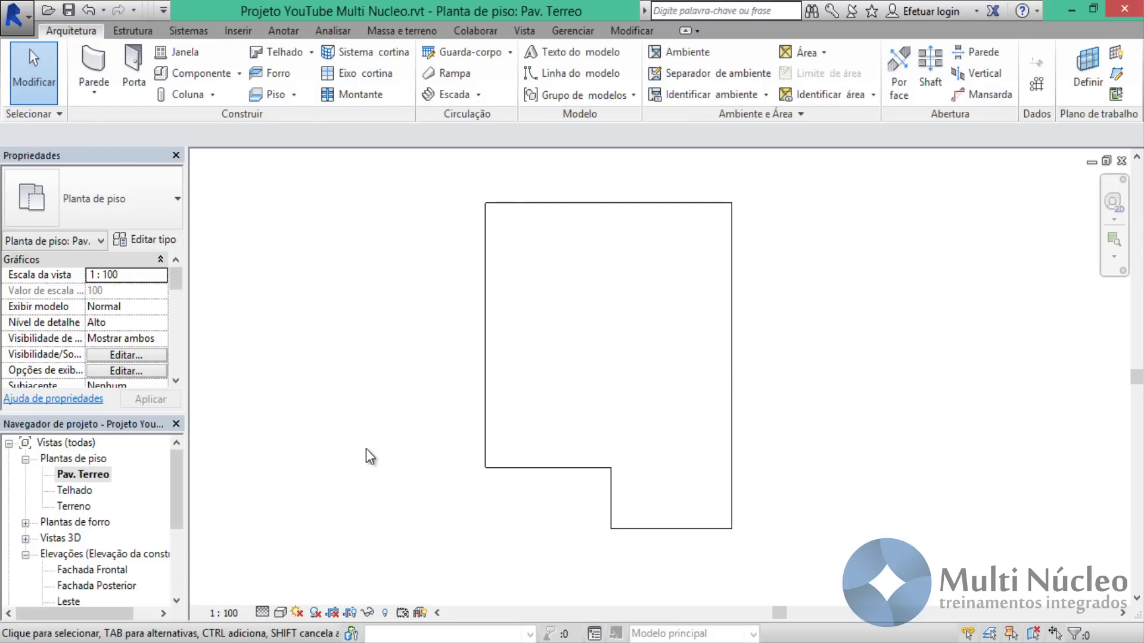
# Start an architectural floor boundary sketch with the Line tool, then bring up the house plan image.
pyautogui.click(295, 96)
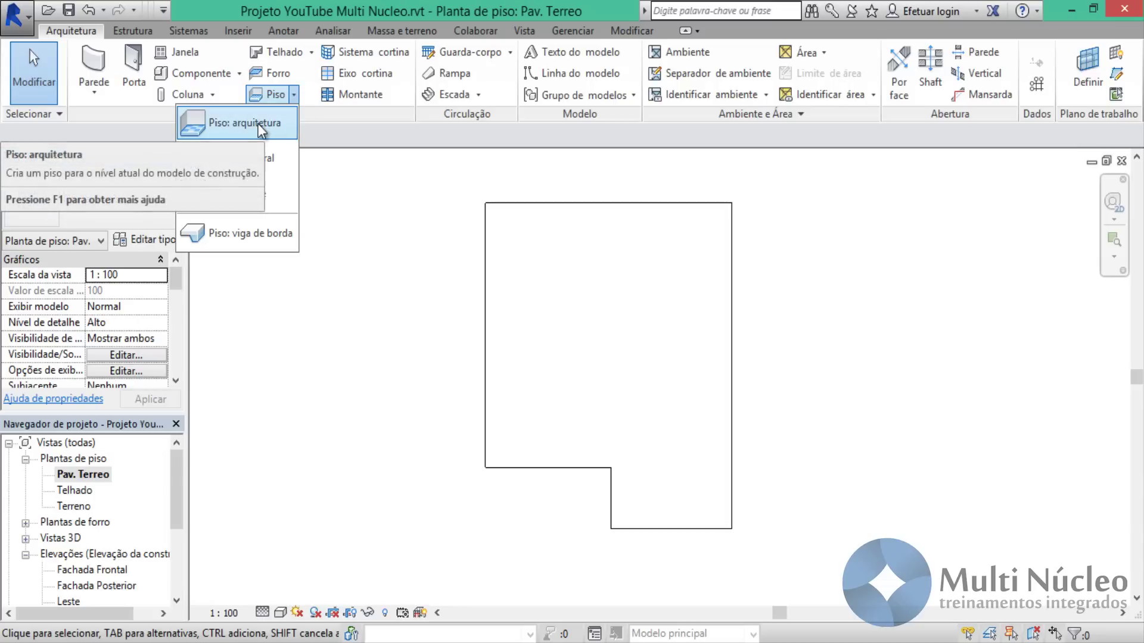
pyautogui.click(258, 123)
pyautogui.scroll(-1, 417, 355)
pyautogui.moveTo(408, 350)
pyautogui.mouseDown(button='middle')
pyautogui.moveTo(459, 413)
pyautogui.moveTo(469, 404)
pyautogui.mouseUp(button='middle')
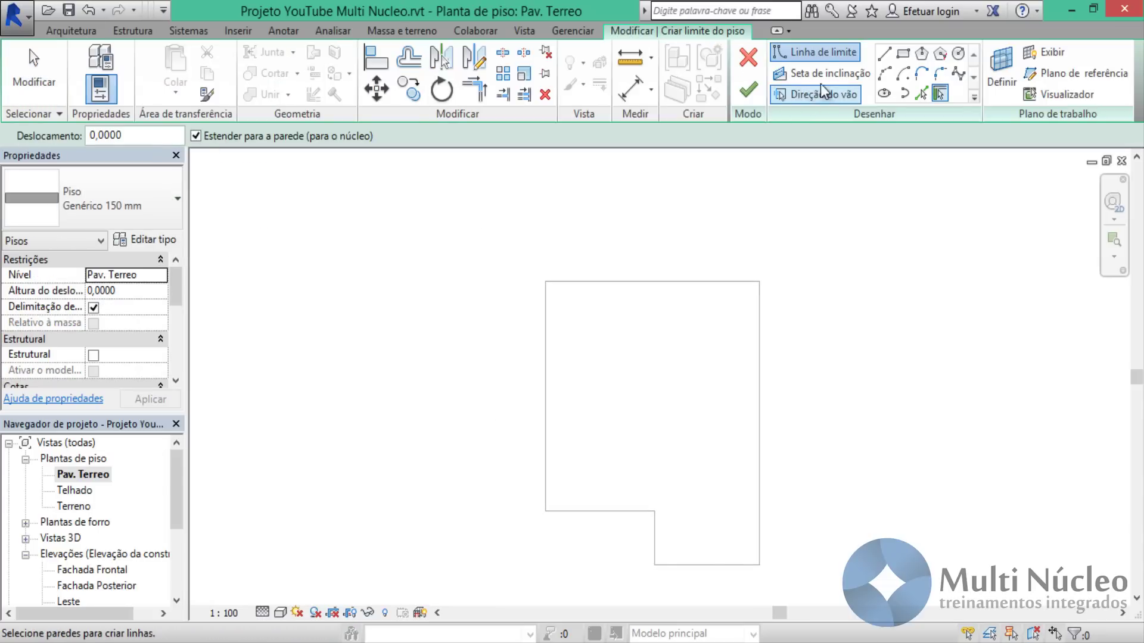
pyautogui.click(886, 59)
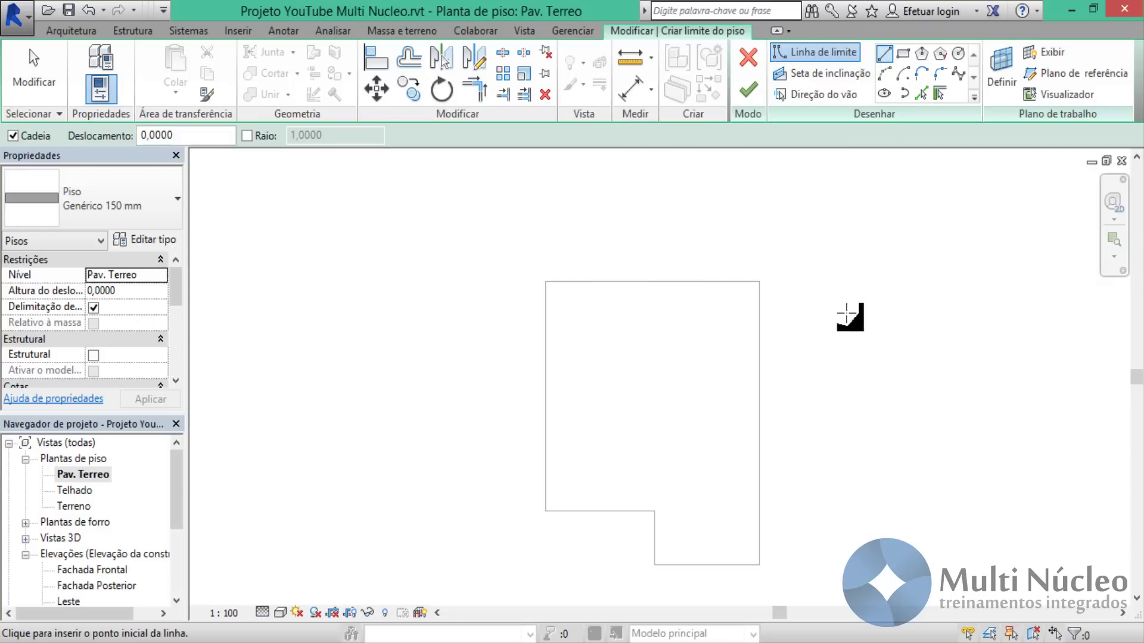
pyautogui.hotkey('alt', 'Tab')
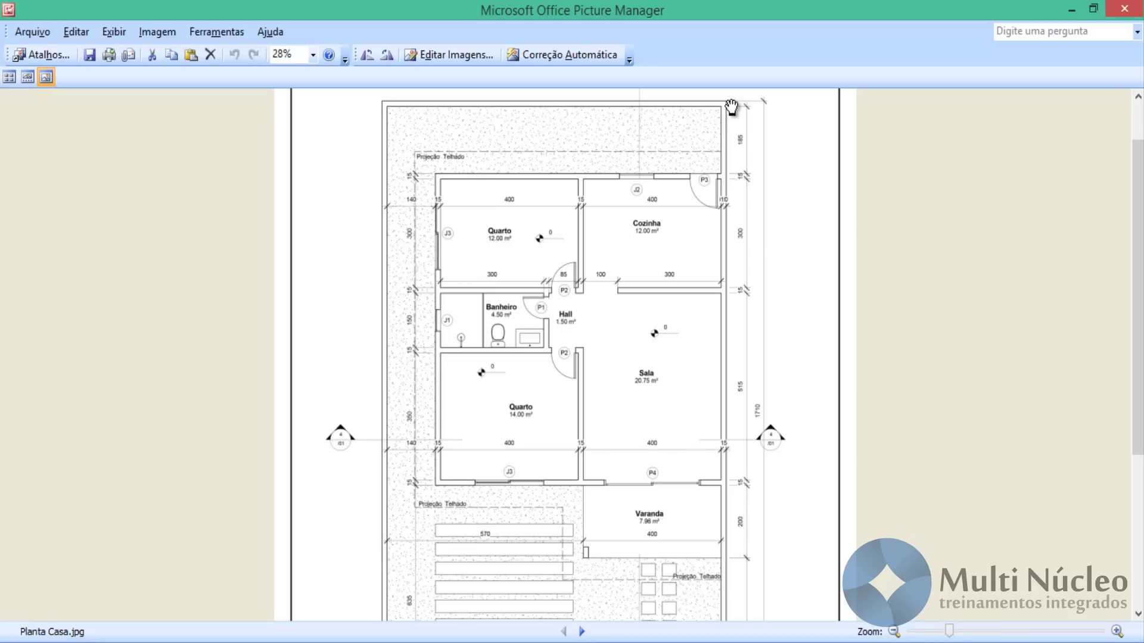
# Scroll through Planta Casa.jpg to check the plan's dimensions down to its title.
pyautogui.scroll(-5, 726, 250)
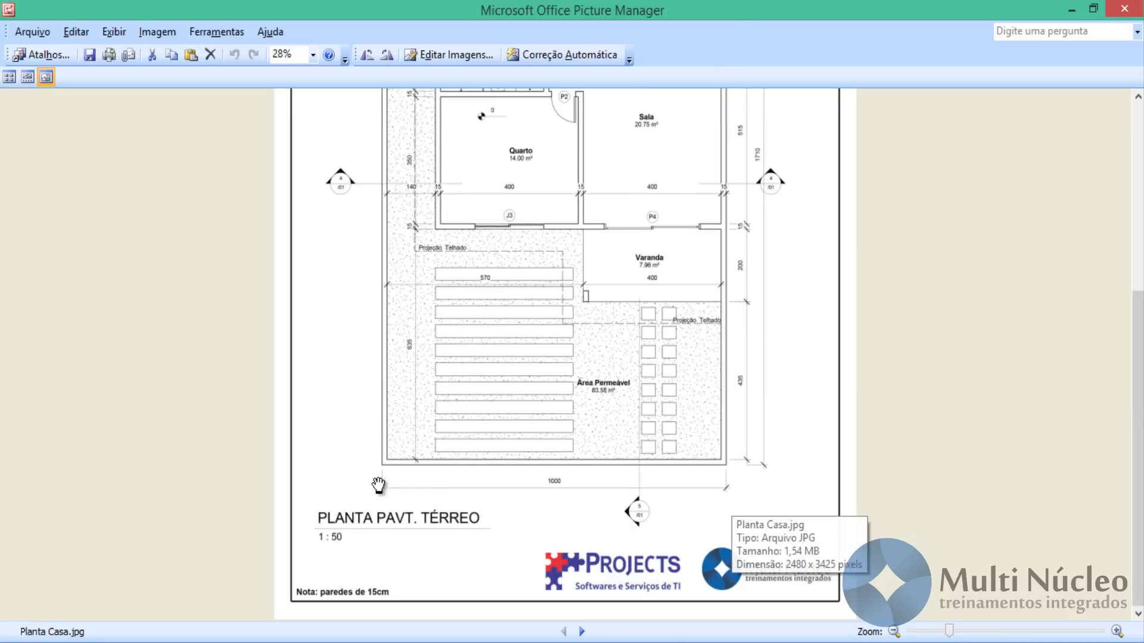
pyautogui.scroll(2, 808, 241)
pyautogui.scroll(3, 792, 327)
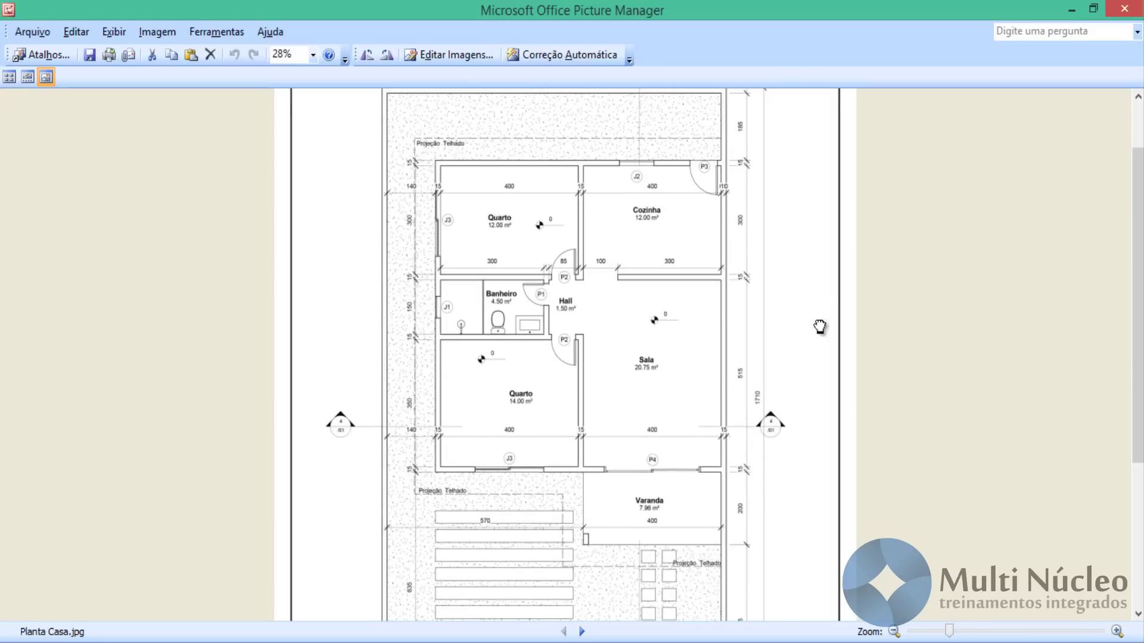
pyautogui.scroll(1, 810, 197)
pyautogui.scroll(-5, 807, 227)
pyautogui.scroll(5, 810, 298)
pyautogui.scroll(1, 837, 405)
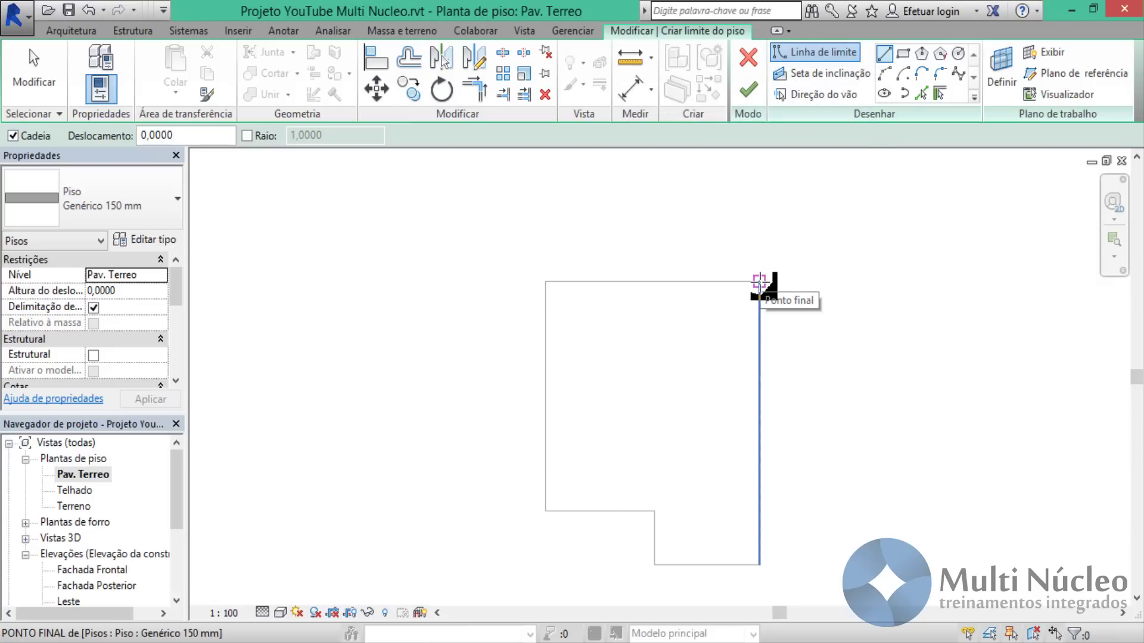
# From the floor's top-right corner, draw boundary edges of 2, 10, 12,1 and 10.
pyautogui.click(759, 281)
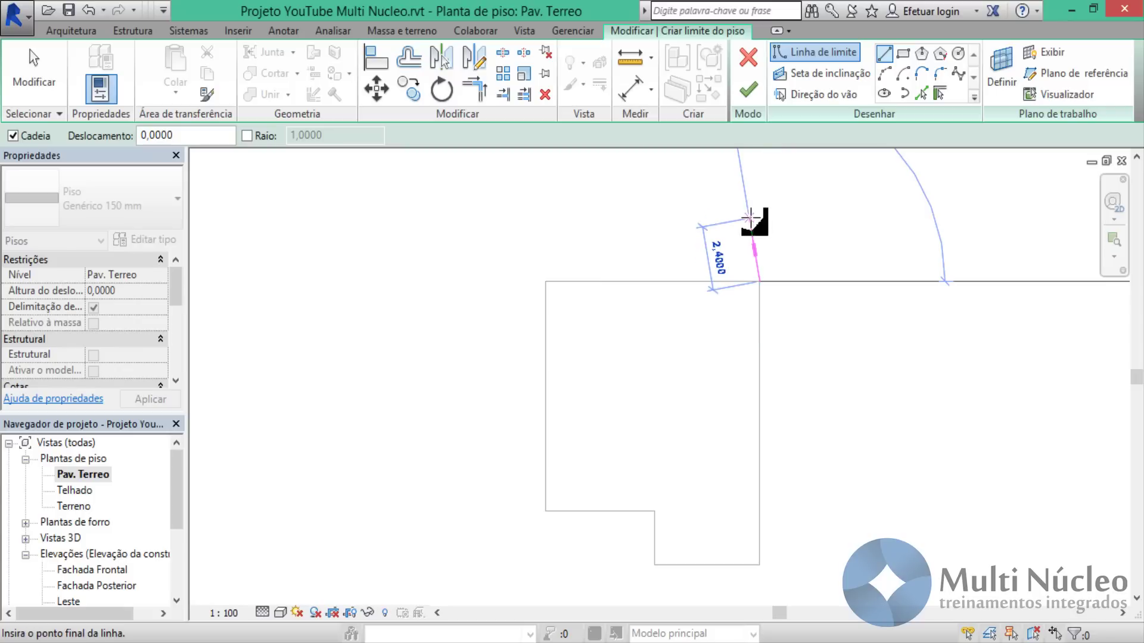
pyautogui.write('2')
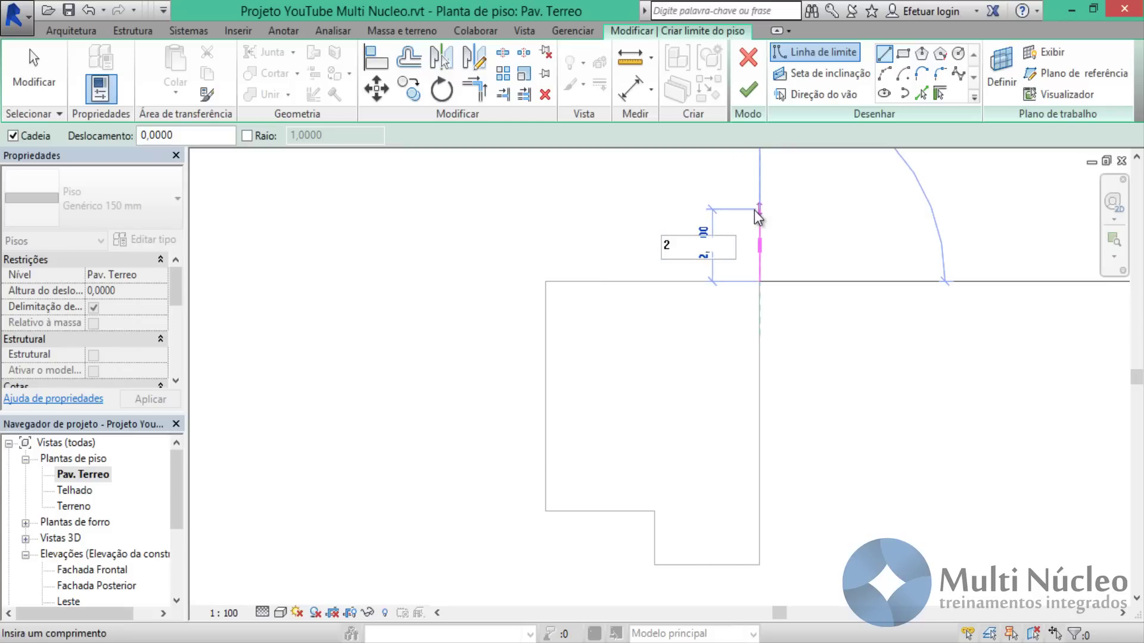
pyautogui.press('Return')
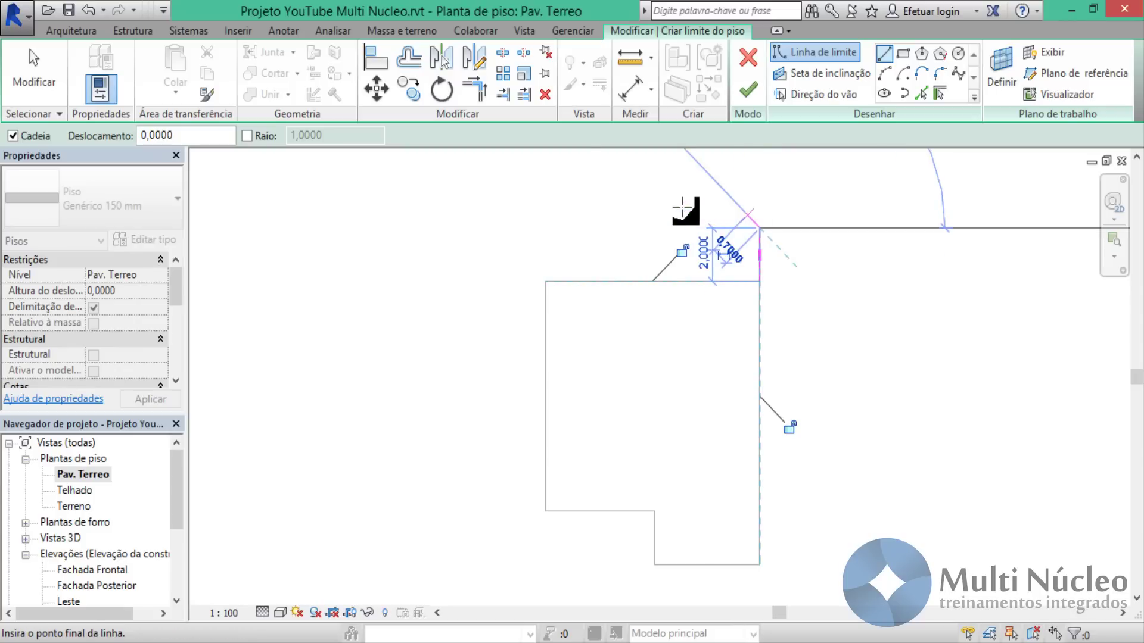
pyautogui.write('1')
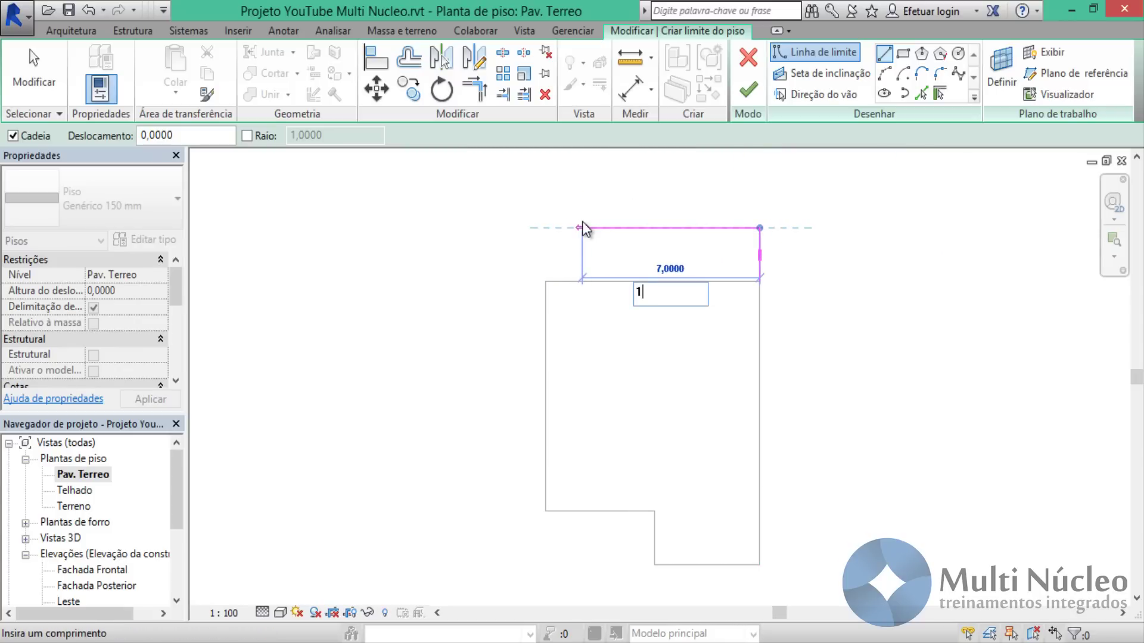
pyautogui.write('0')
pyautogui.press('Return')
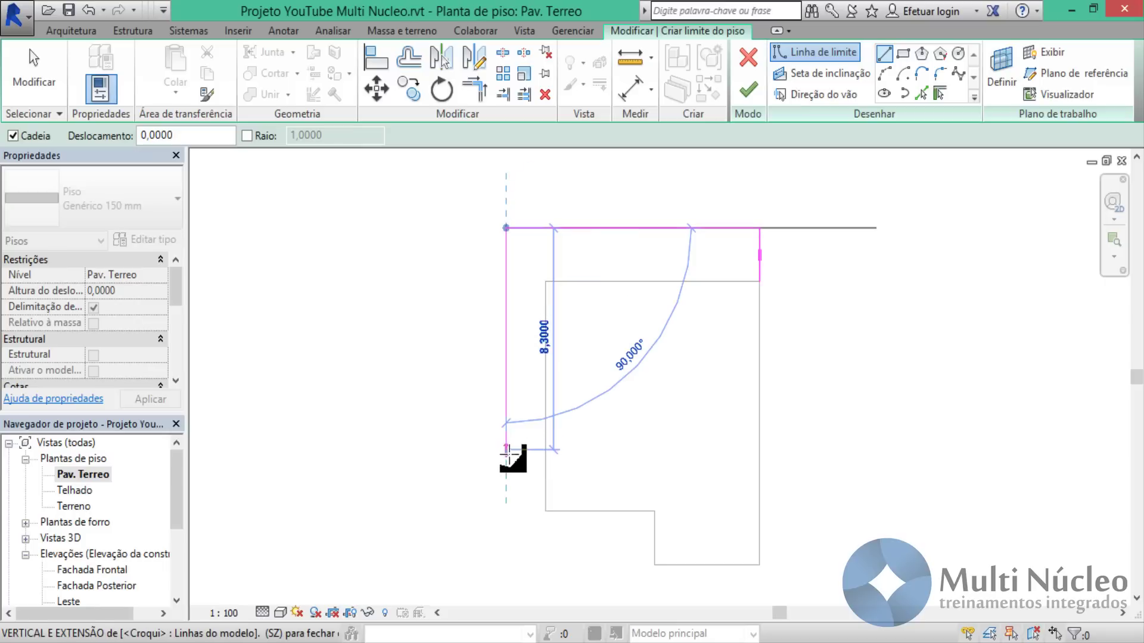
pyautogui.write('1')
pyautogui.write('2')
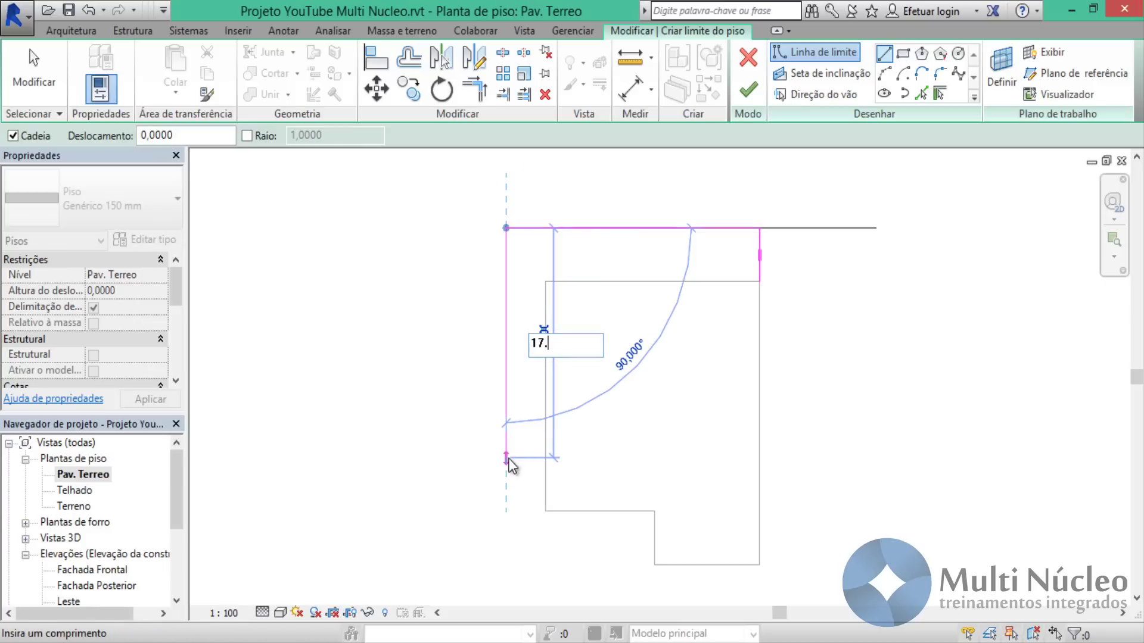
pyautogui.write(',1')
pyautogui.press('Return')
pyautogui.moveTo(566, 534); pyautogui.dragTo(572, 544, button='middle')
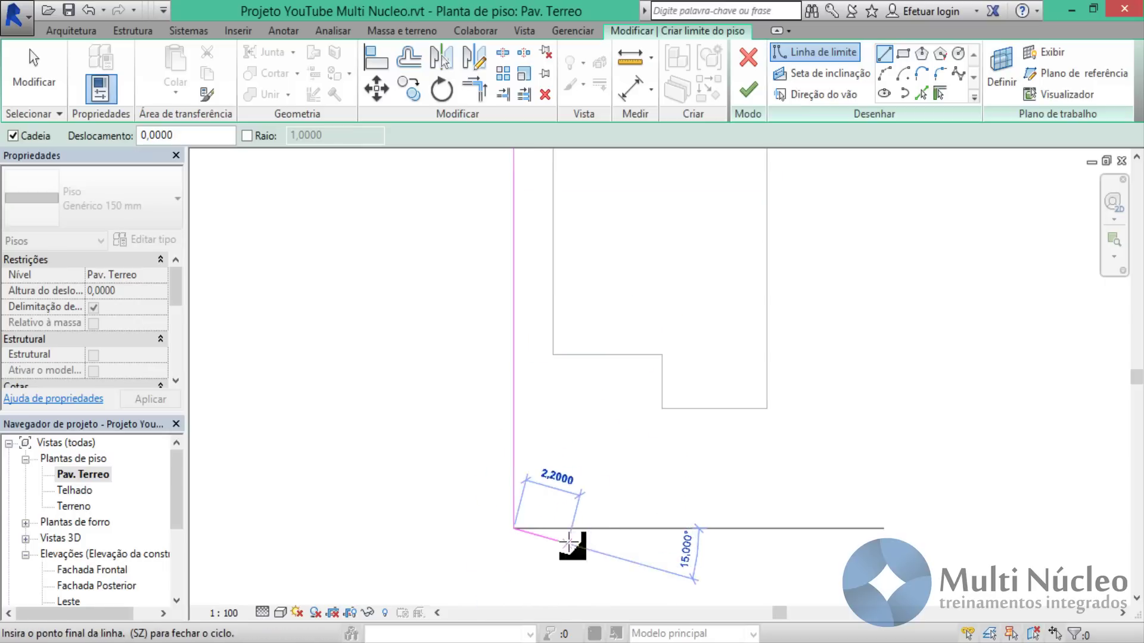
pyautogui.write('1')
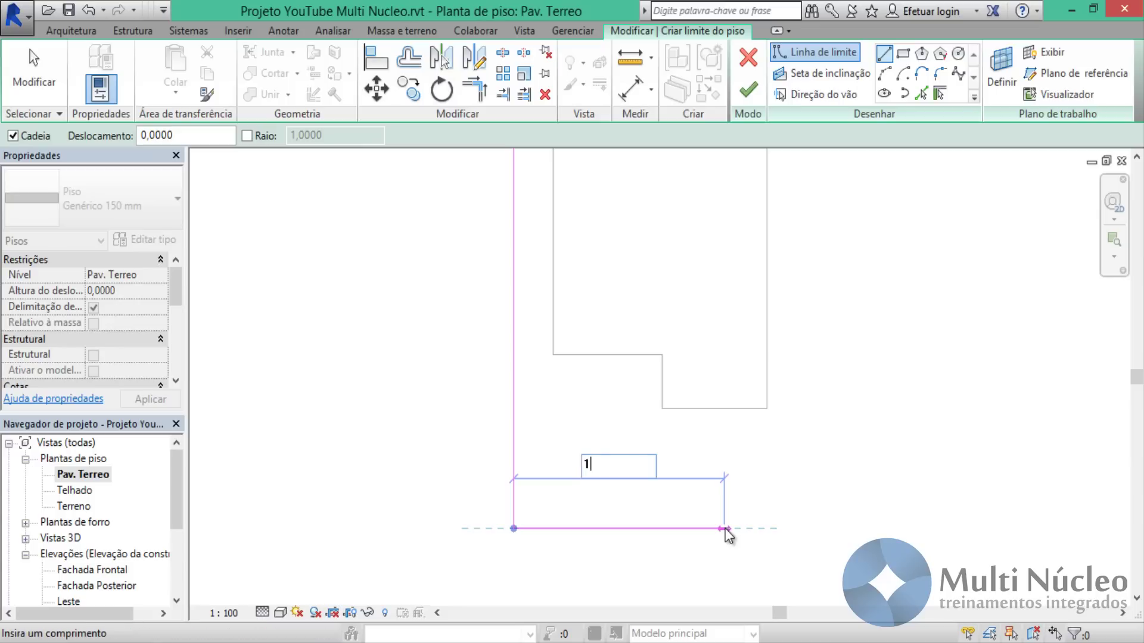
pyautogui.write('0')
pyautogui.press('Return')
# Trace the remaining boundary edges along the floor's notch corners and close the loop.
pyautogui.click(766, 411)
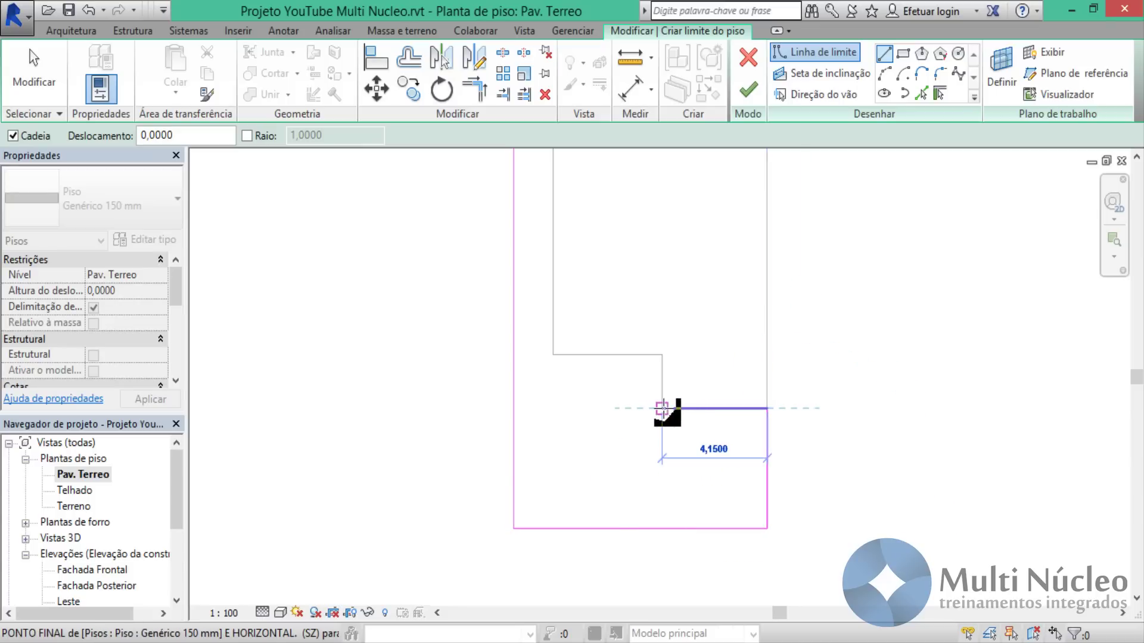
pyautogui.click(662, 408)
pyautogui.click(661, 355)
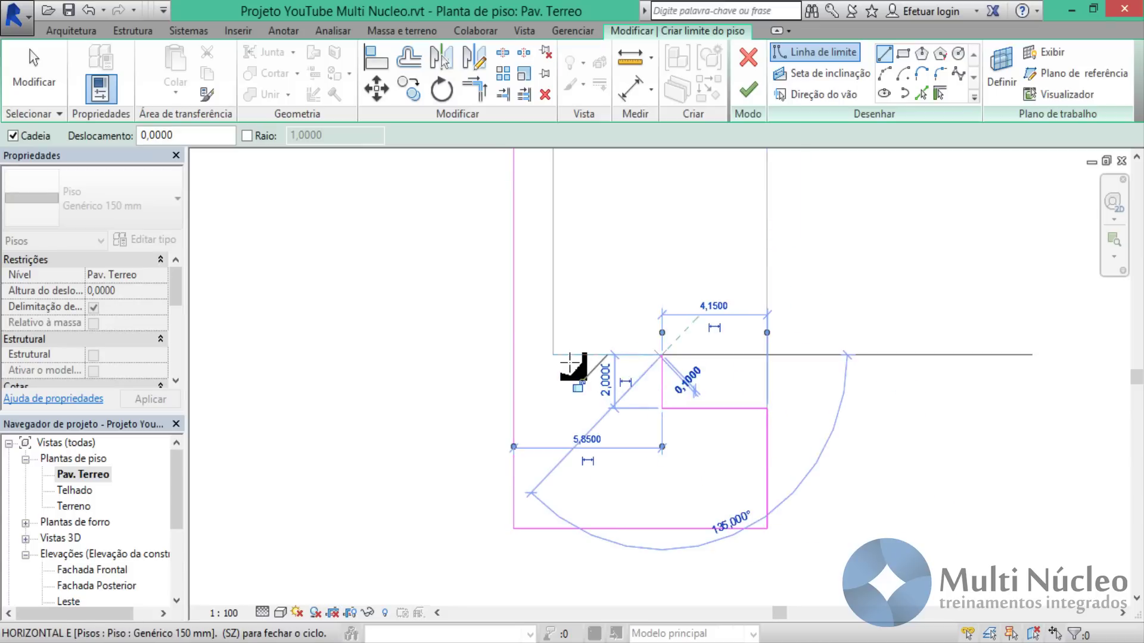
pyautogui.click(552, 355)
pyautogui.moveTo(579, 328); pyautogui.dragTo(547, 513, button='middle')
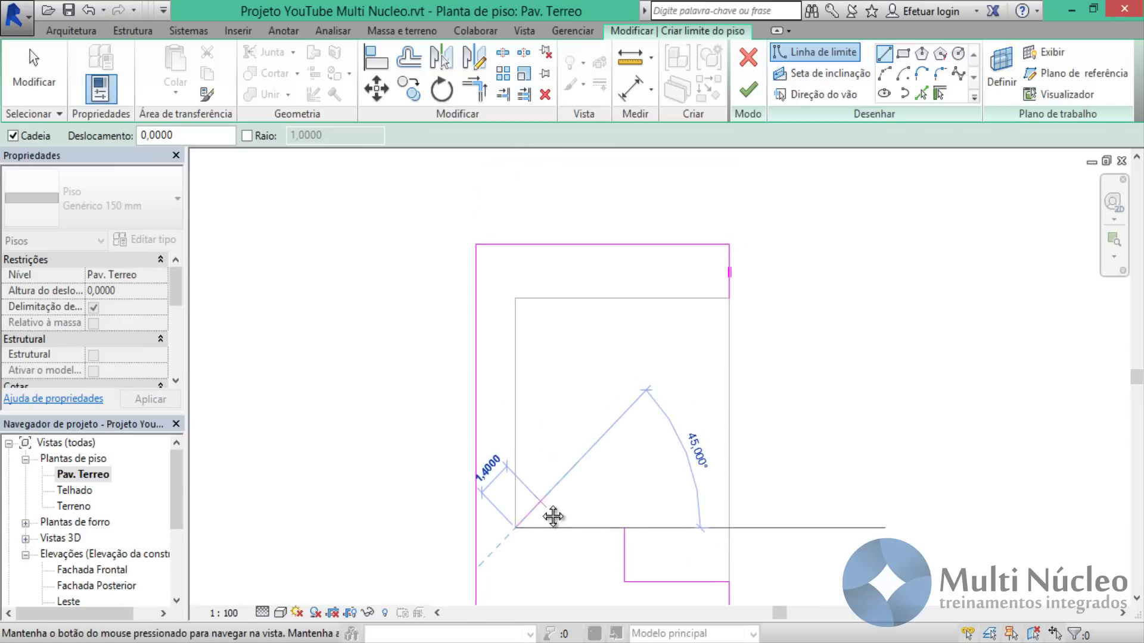
pyautogui.click(515, 299)
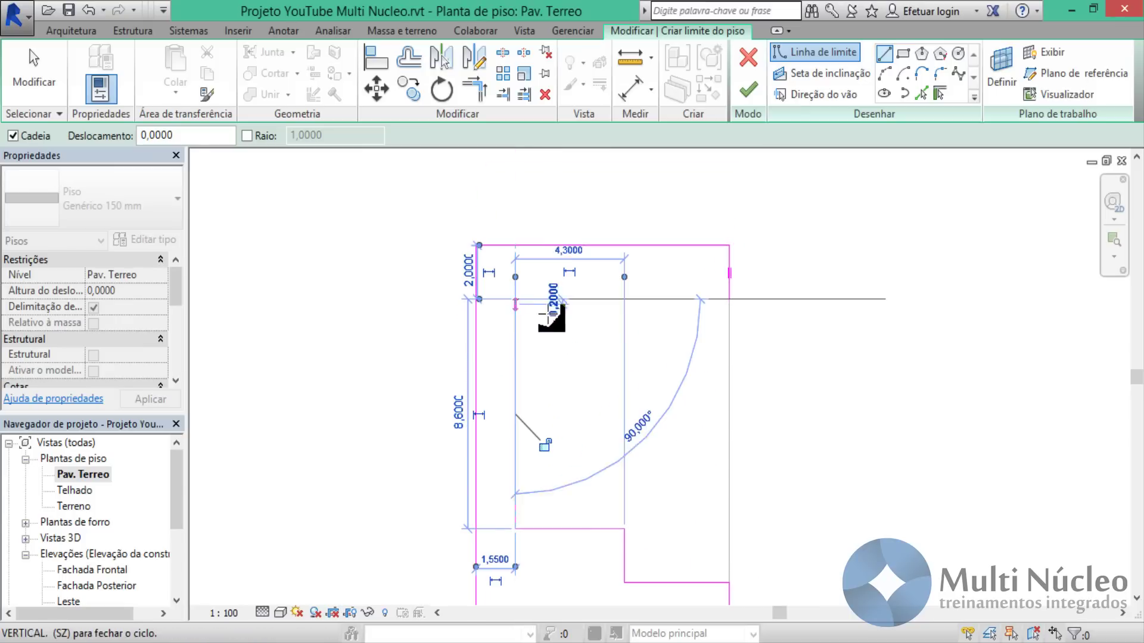
pyautogui.click(730, 299)
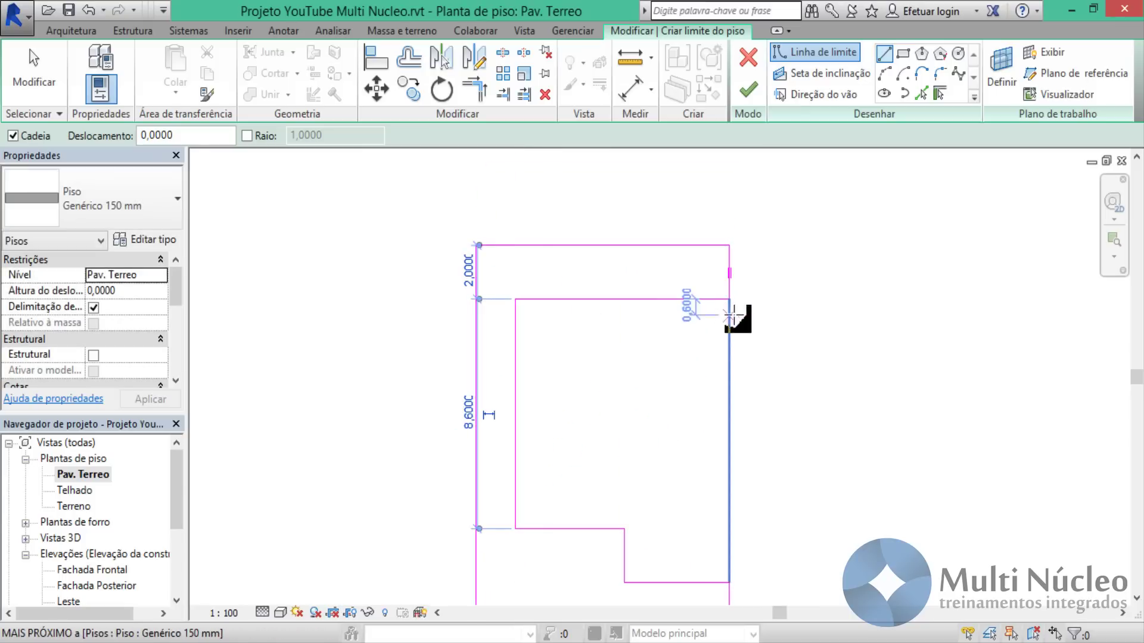
pyautogui.press('Escape')
pyautogui.press('Escape')
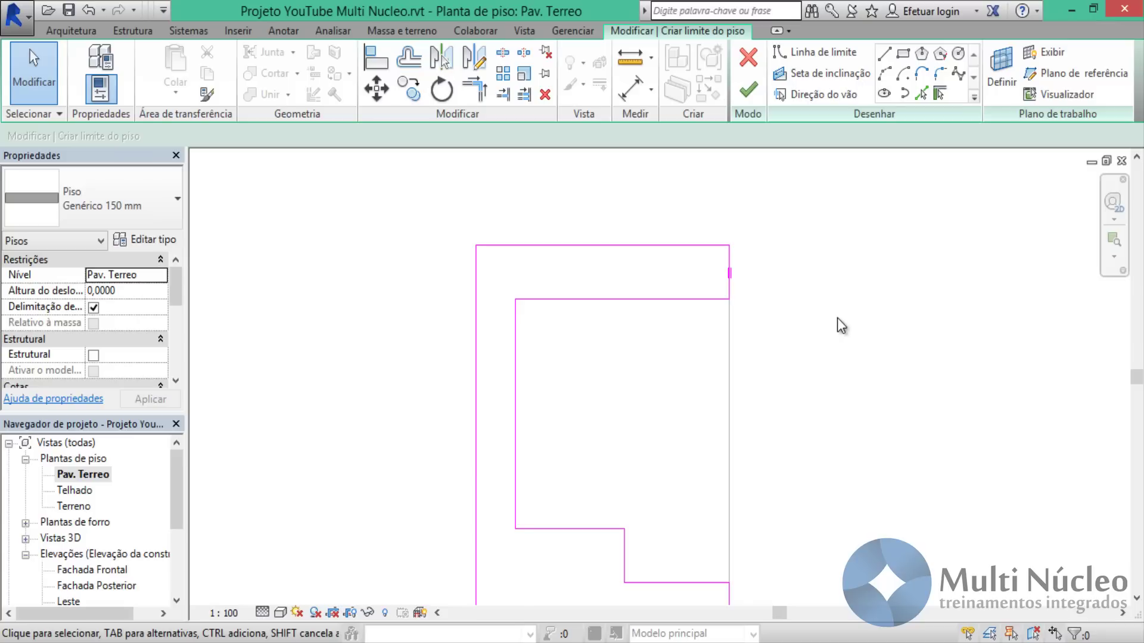
# Finish the sketch to create the Genérico 150 mm floor surrounding the L-shaped slab.
pyautogui.scroll(-1, 833, 354)
pyautogui.moveTo(794, 362); pyautogui.dragTo(748, 304, button='middle')
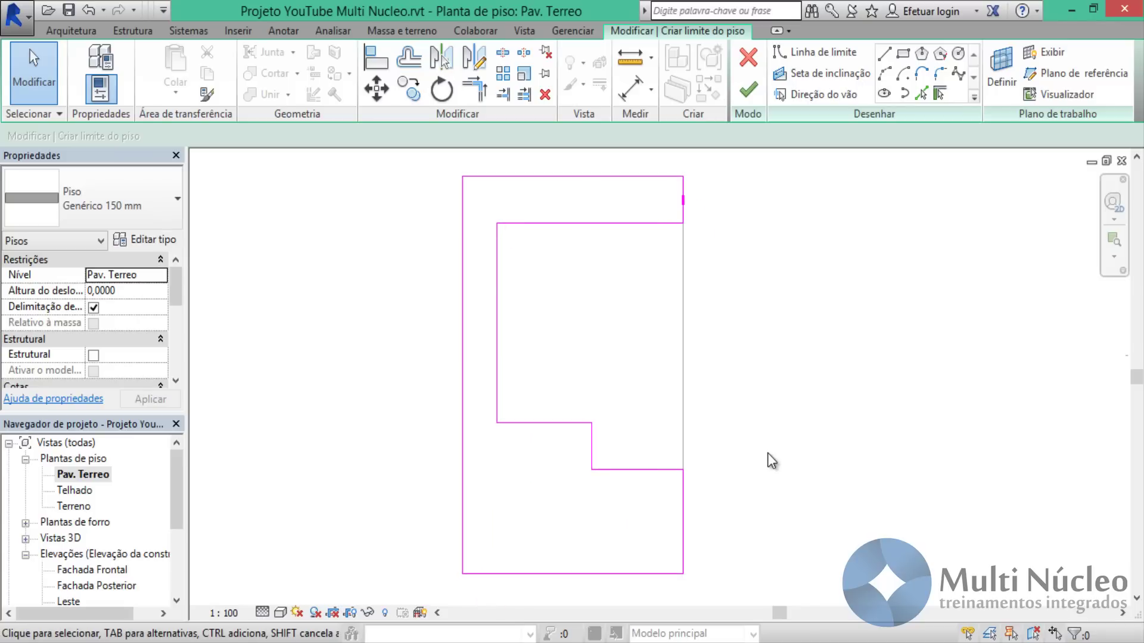
pyautogui.click(649, 224)
pyautogui.click(742, 267)
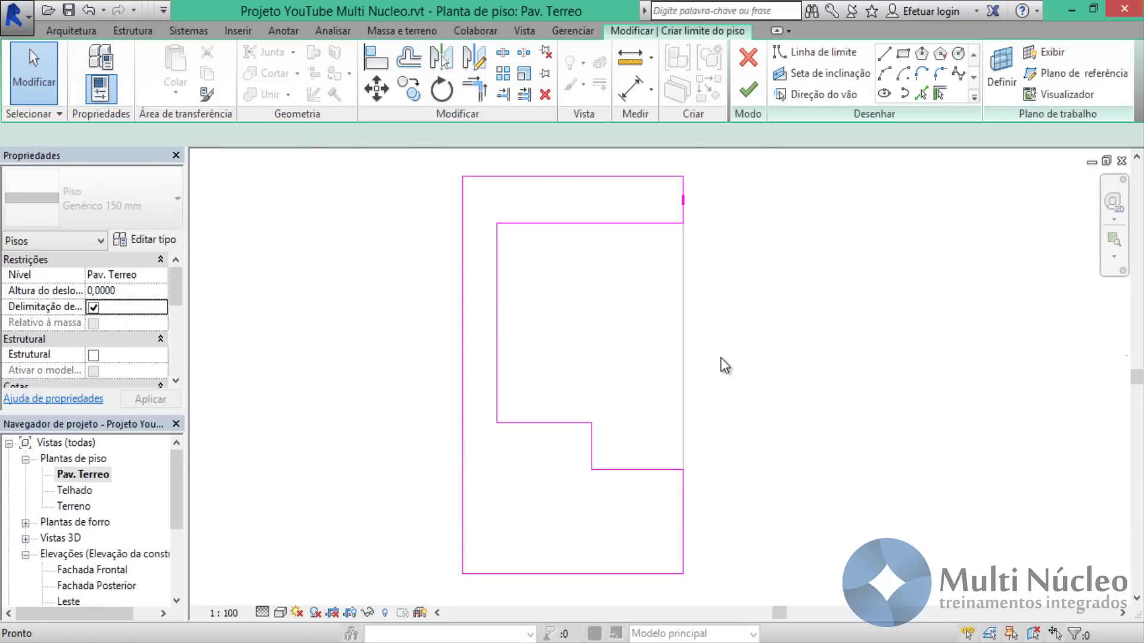
pyautogui.press('Escape')
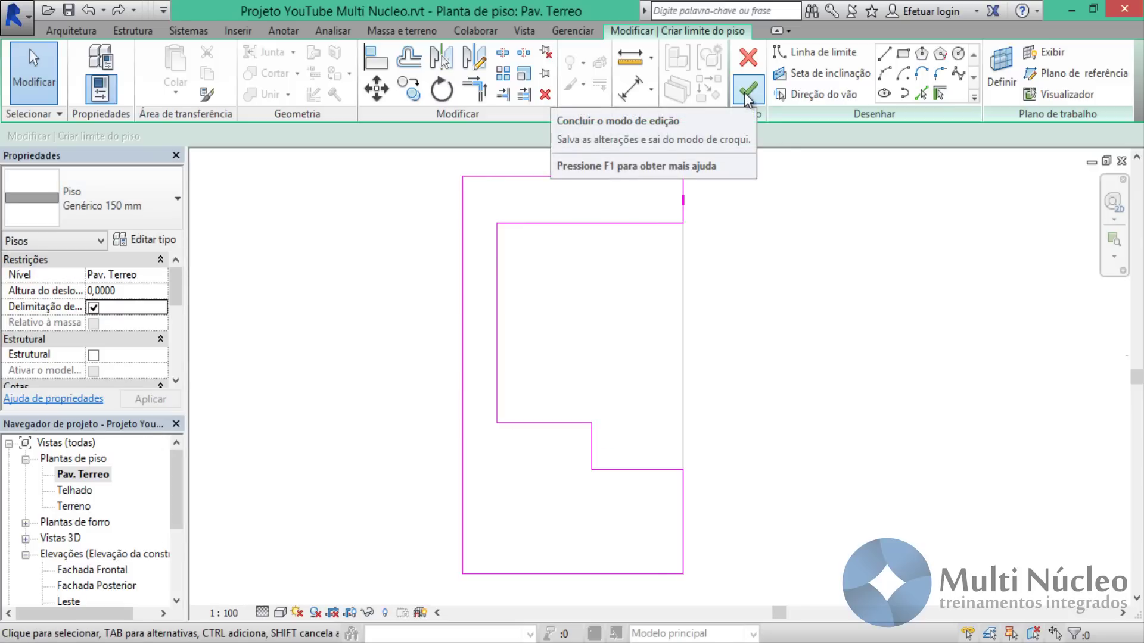
pyautogui.click(746, 92)
pyautogui.click(771, 409)
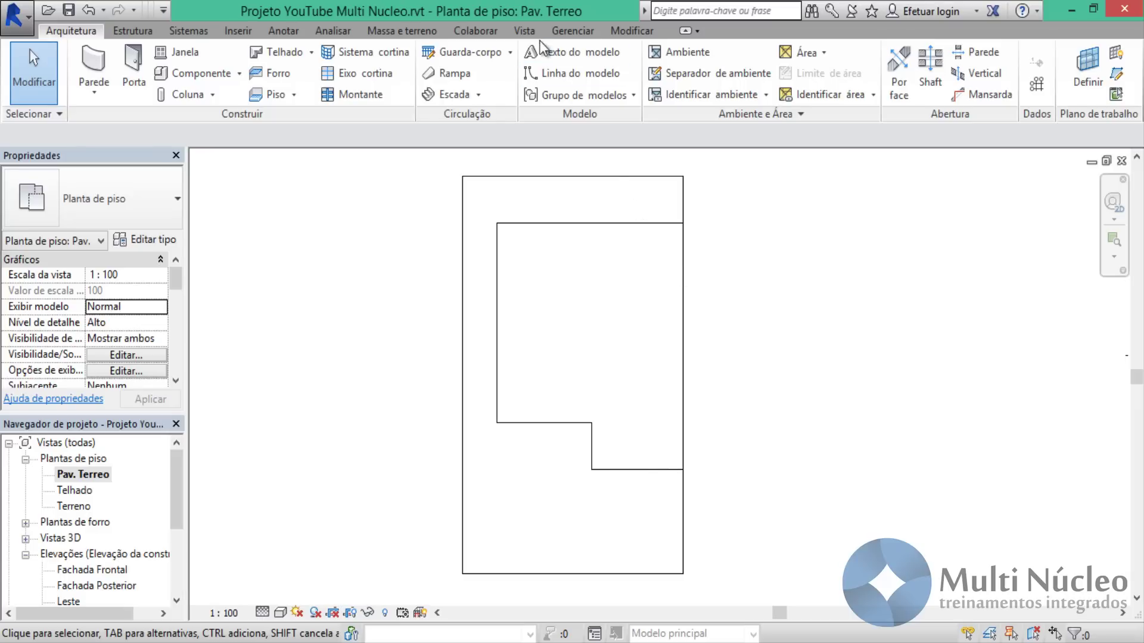
# Open the default 3D view and select the larger generic slab around the L-shaped floor.
pyautogui.click(524, 30)
pyautogui.click(553, 63)
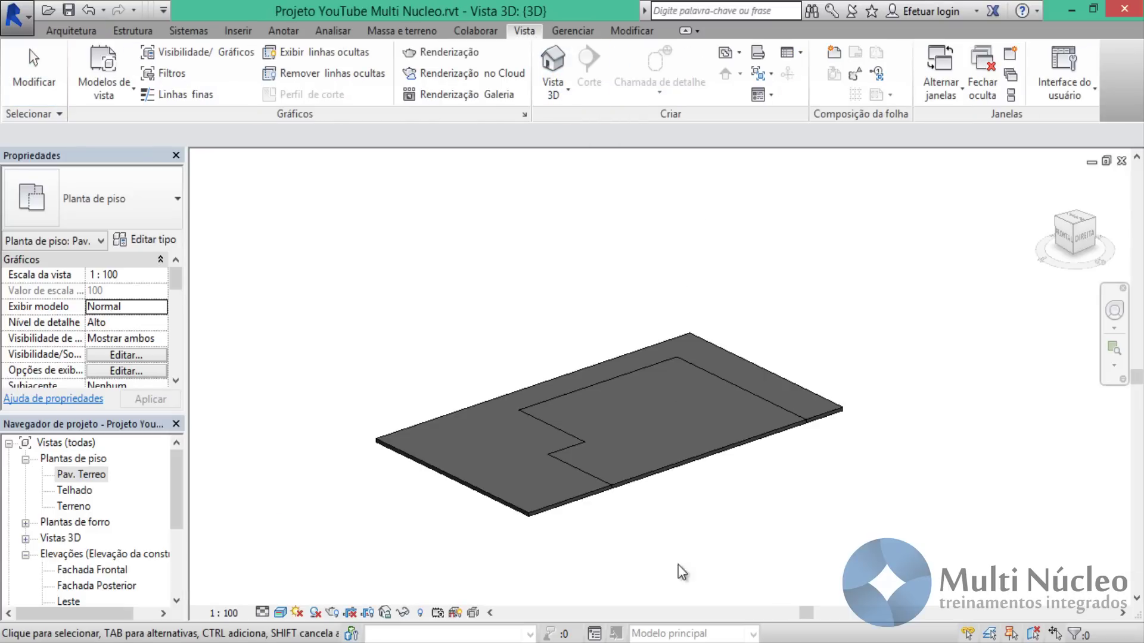
pyautogui.moveTo(682, 572)
pyautogui.keyDown('shift'); pyautogui.mouseDown(button='middle')
pyautogui.moveTo(695, 544)
pyautogui.moveTo(804, 502)
pyautogui.moveTo(766, 511)
pyautogui.mouseUp(button='middle'); pyautogui.keyUp('shift')
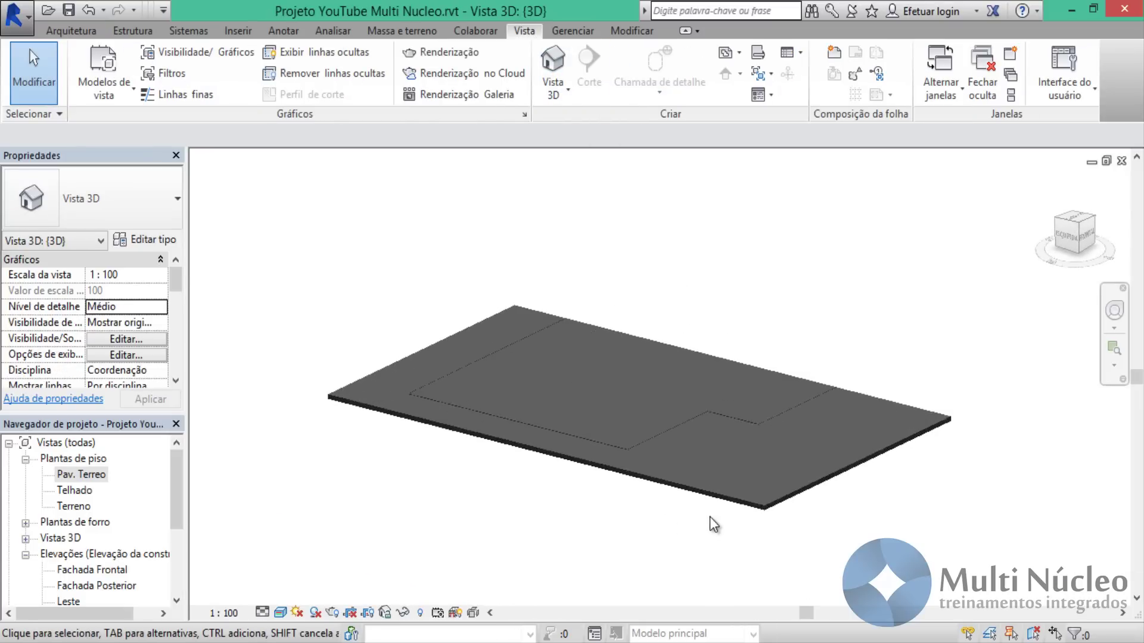
pyautogui.scroll(2, 710, 516)
pyautogui.scroll(2, 628, 517)
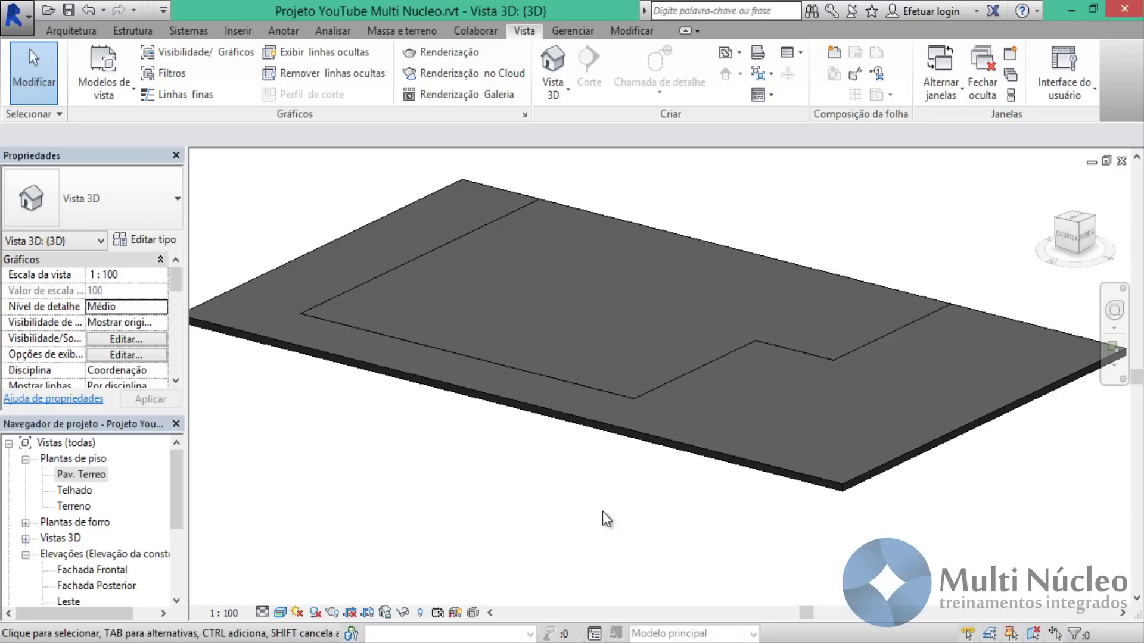
pyautogui.moveTo(602, 511); pyautogui.dragTo(603, 528, button='middle')
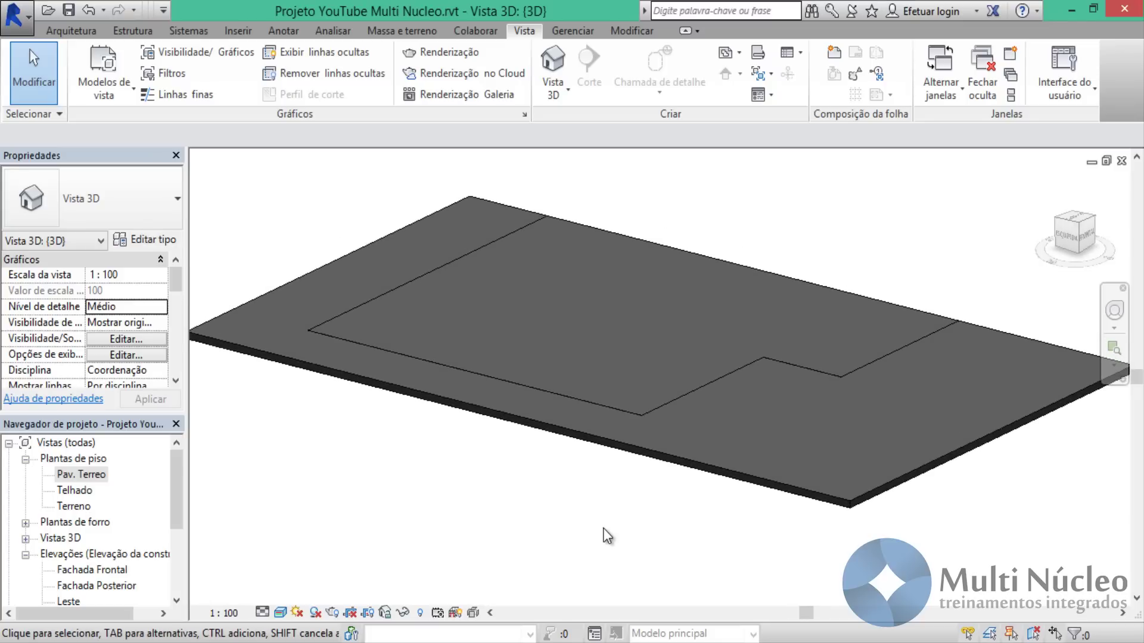
pyautogui.click(728, 473)
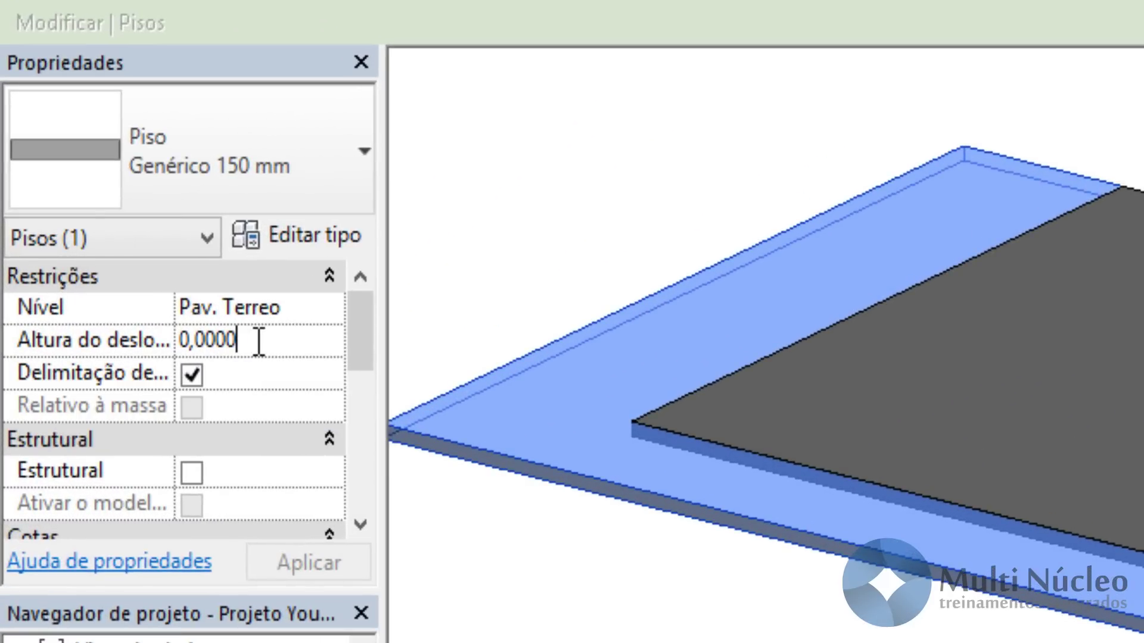
# Set the generic slab's Altura do deslocamento to -0,05 and apply it.
pyautogui.moveTo(258, 339); pyautogui.dragTo(179, 337)
pyautogui.click(179, 338)
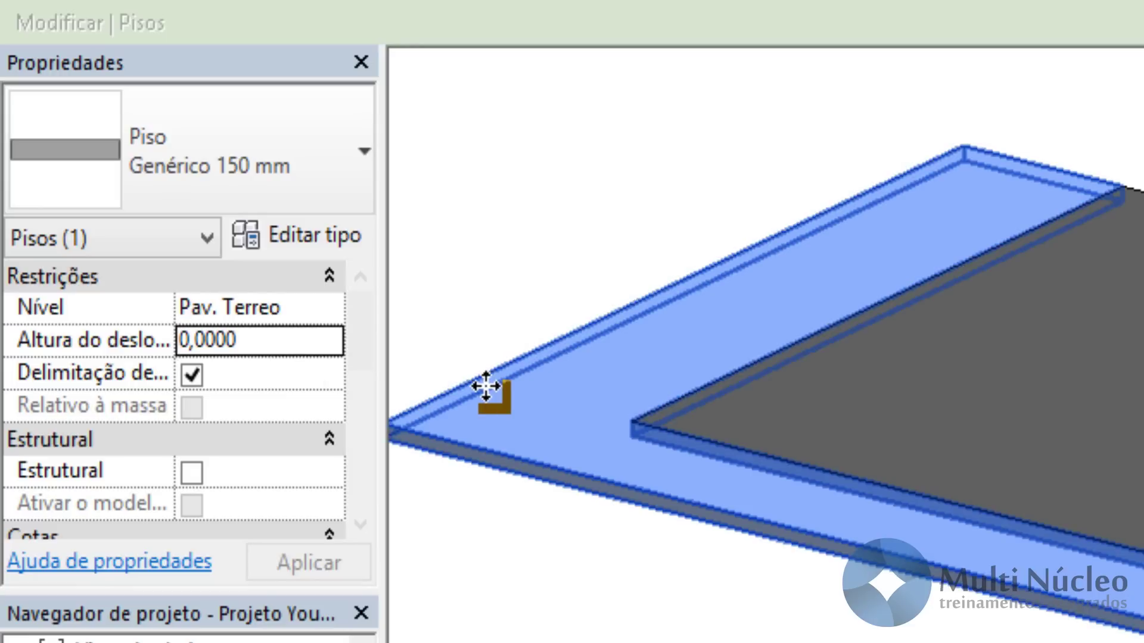
pyautogui.doubleClick(305, 339)
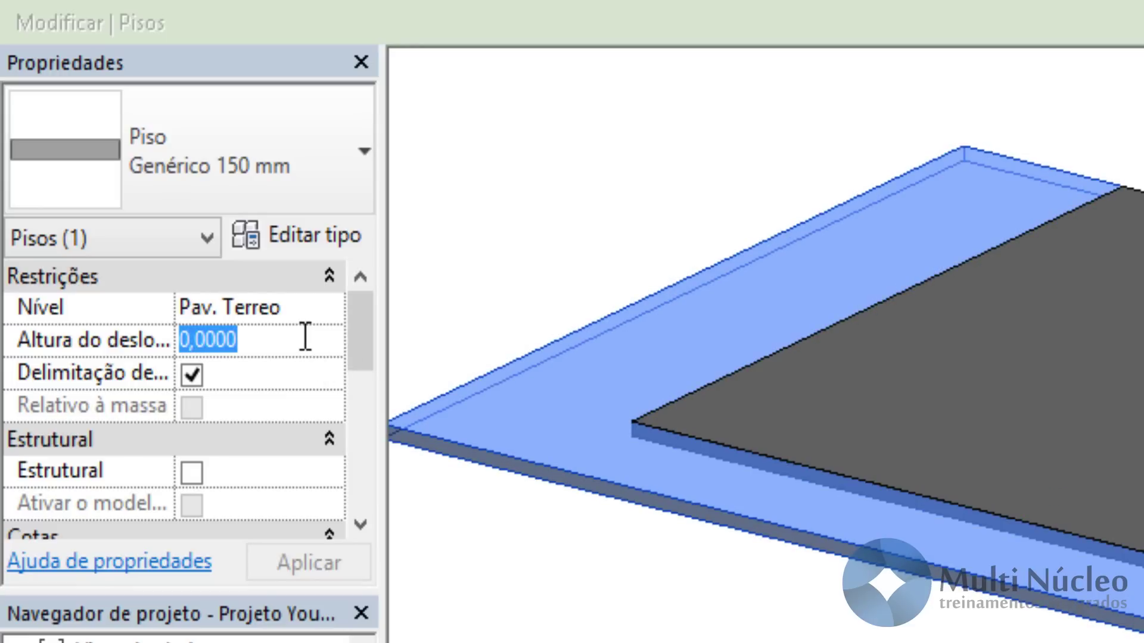
pyautogui.write('-0')
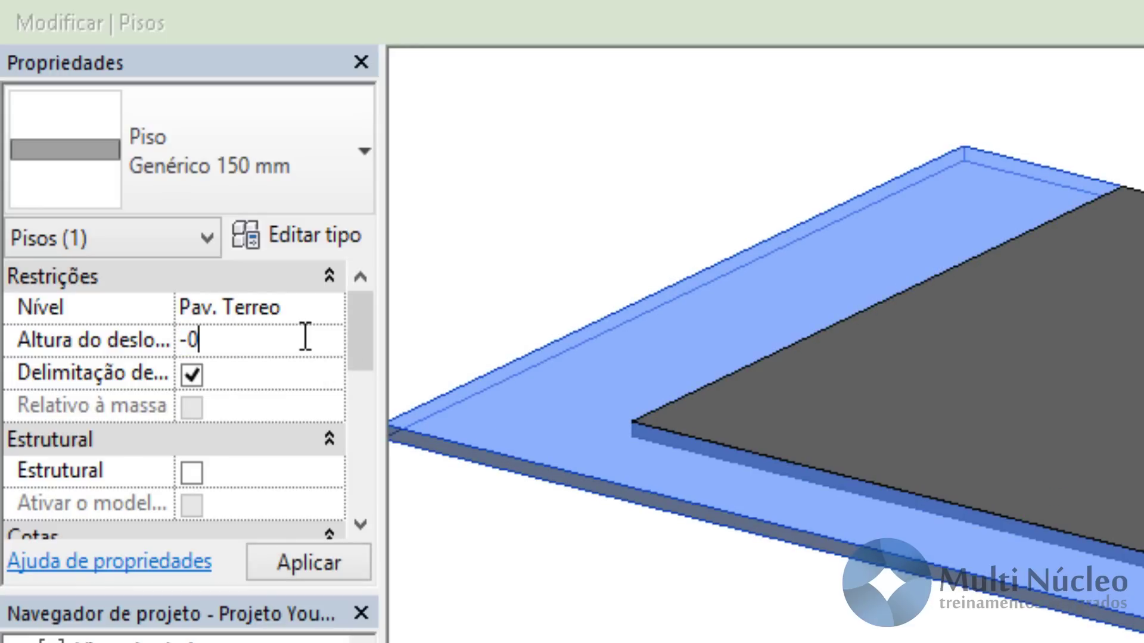
pyautogui.write(',05')
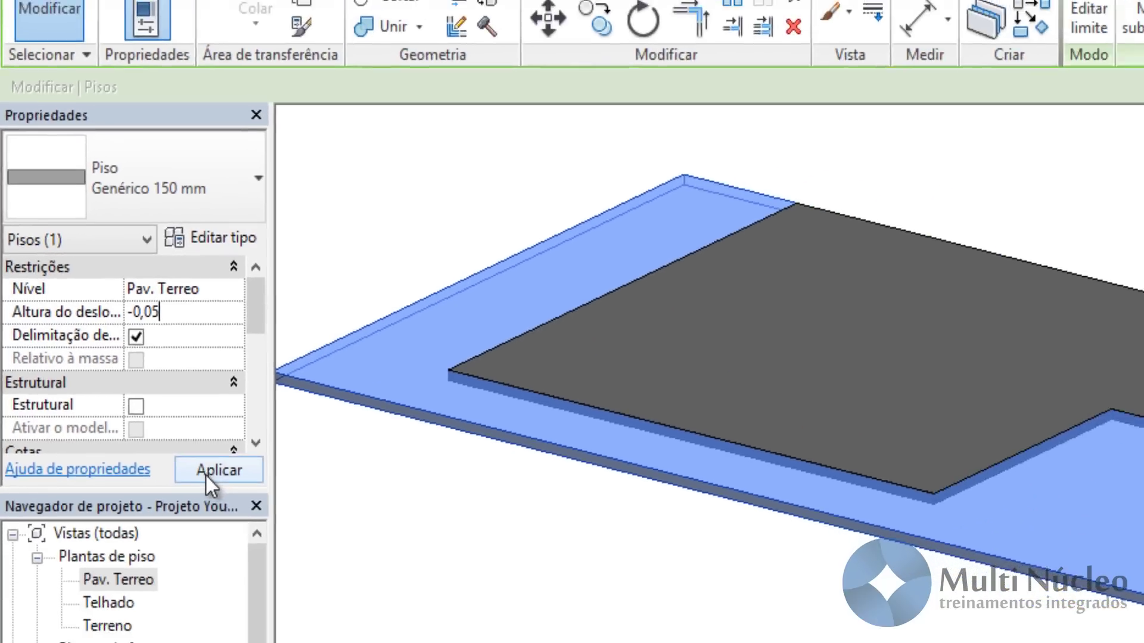
pyautogui.click(146, 401)
pyautogui.click(359, 424)
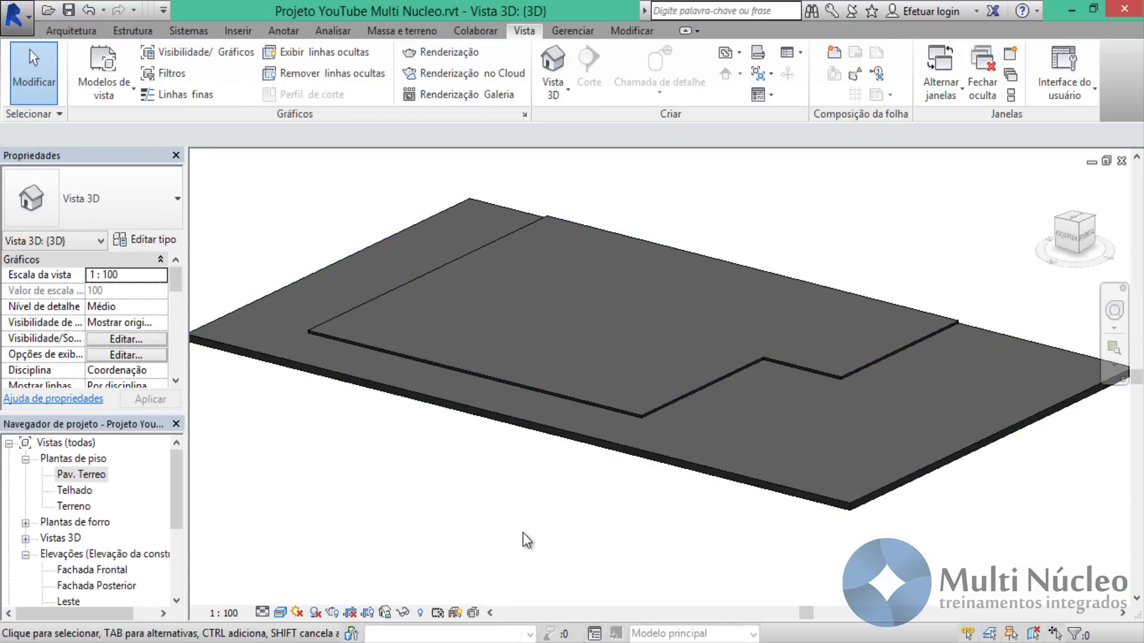
pyautogui.moveTo(532, 520)
pyautogui.keyDown('shift'); pyautogui.mouseDown(button='middle')
pyautogui.moveTo(638, 497)
pyautogui.moveTo(678, 426)
pyautogui.moveTo(467, 429)
pyautogui.moveTo(658, 433)
pyautogui.mouseUp(button='middle'); pyautogui.keyUp('shift')
pyautogui.scroll(3, 649, 432)
pyautogui.scroll(2, 649, 431)
pyautogui.scroll(2, 616, 442)
pyautogui.scroll(-1, 648, 423)
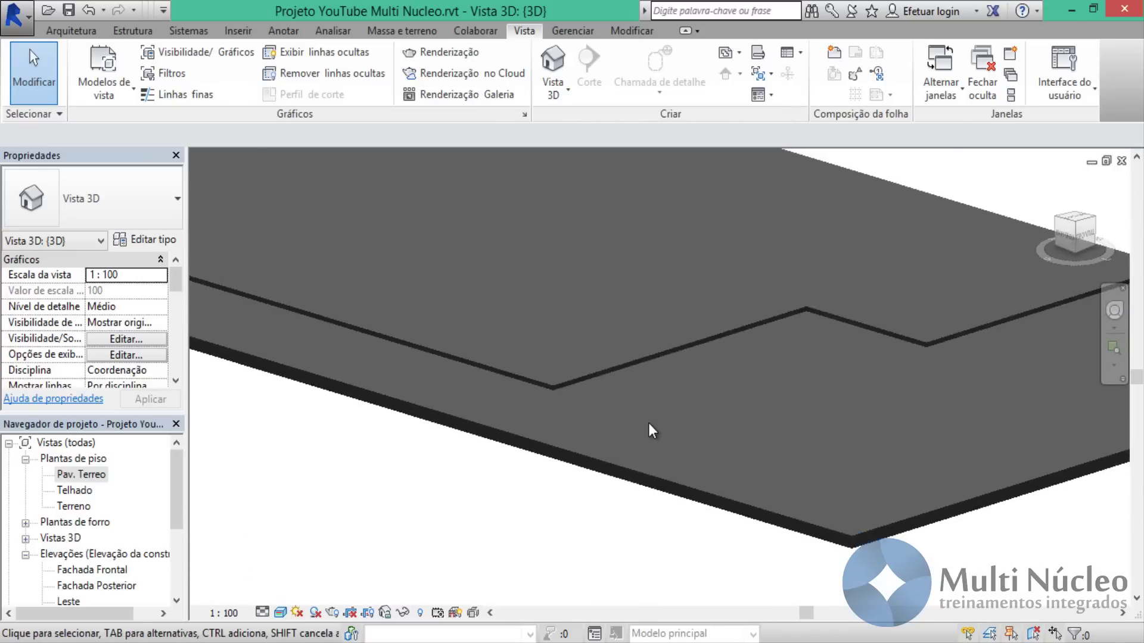
pyautogui.scroll(-3, 658, 448)
pyautogui.scroll(-1, 657, 448)
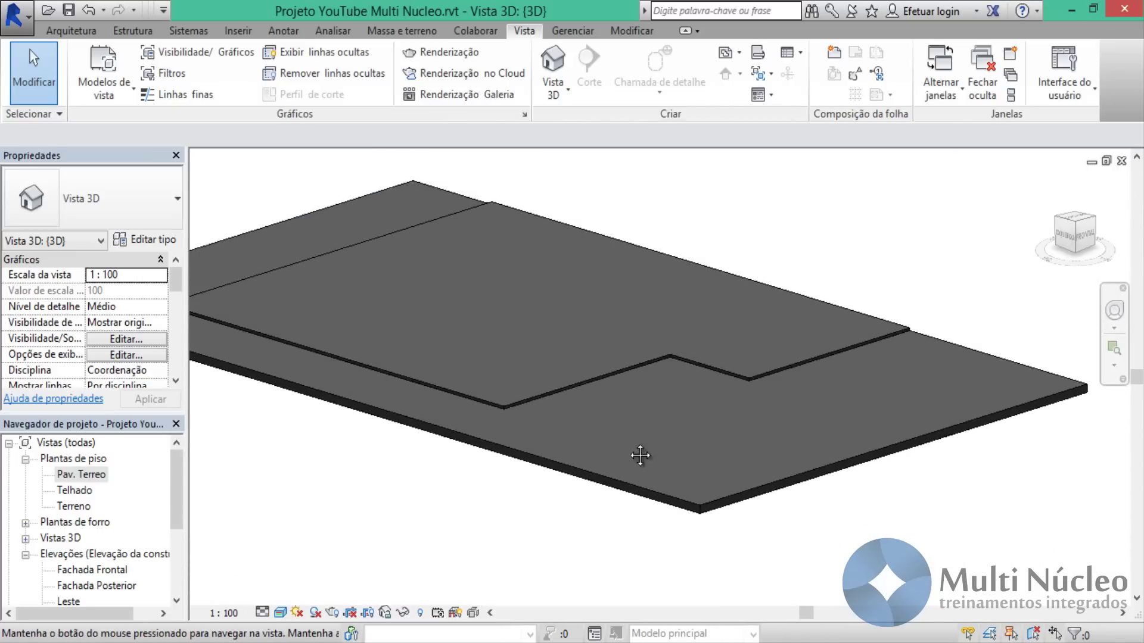
pyautogui.moveTo(638, 455); pyautogui.dragTo(575, 466, button='middle')
pyautogui.scroll(-1, 655, 485)
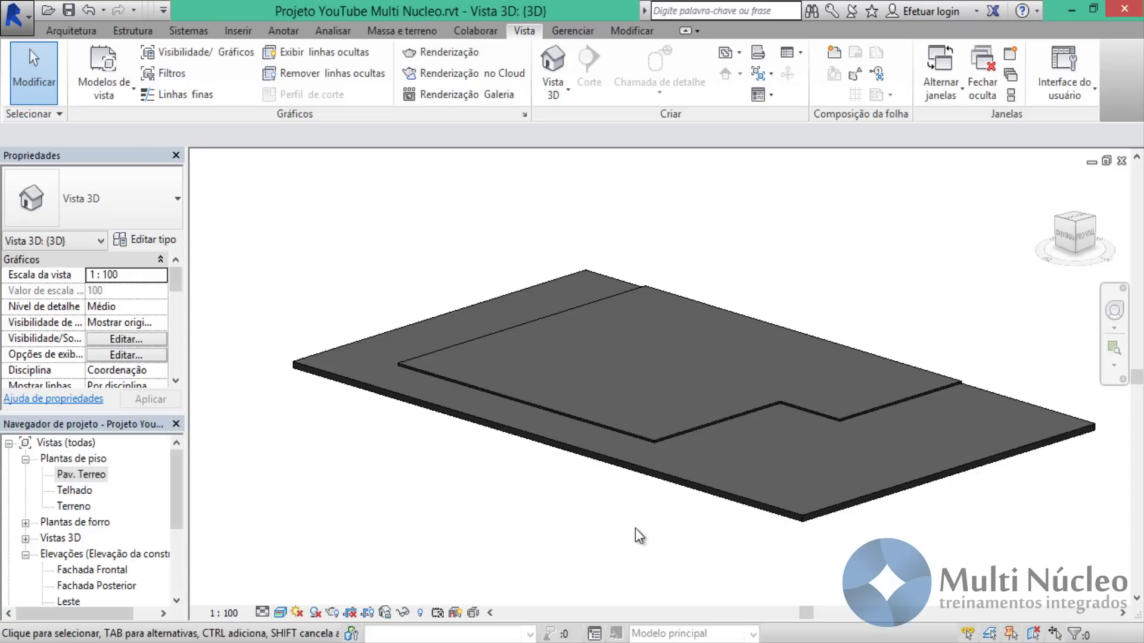
# Reopen the Pav. Terreo floor plan from the Project Browser.
pyautogui.doubleClick(81, 474)
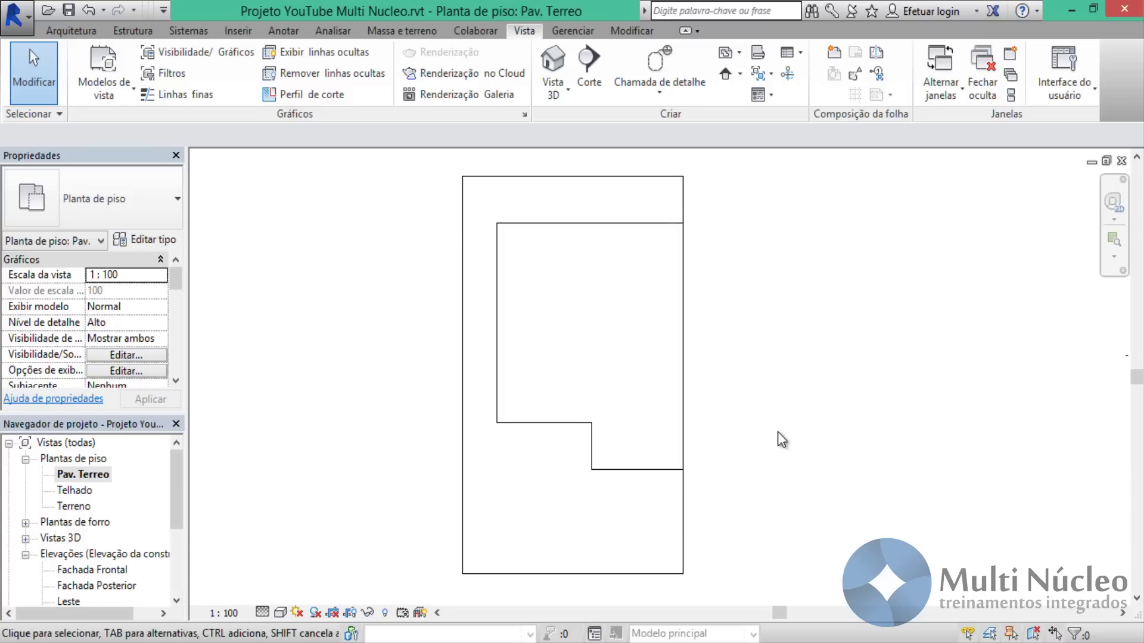